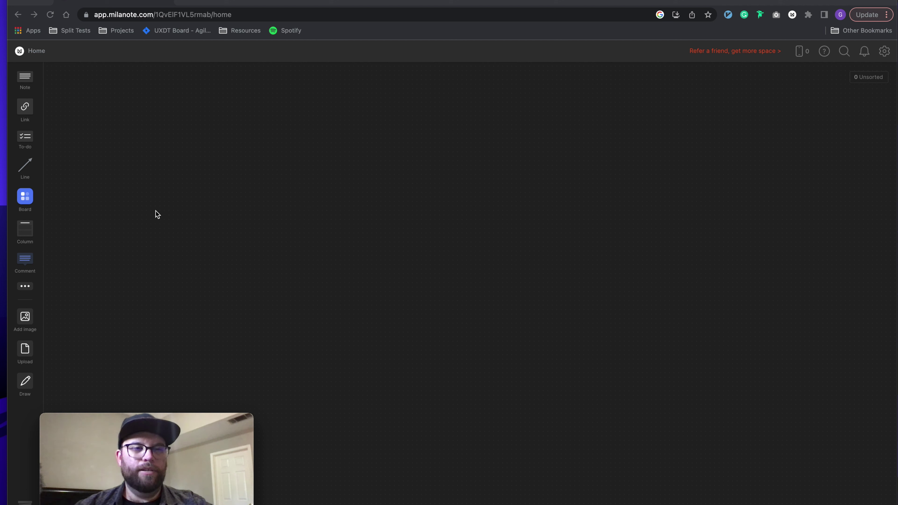
Add a 'New Board' and a 'Notes' board to Home, open New Board, and return Home
left_click_drag(25, 207, 104, 200)
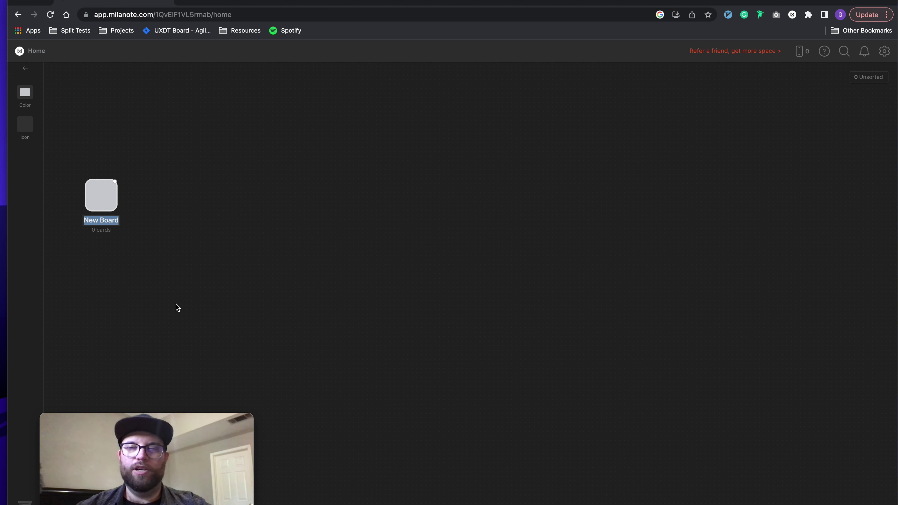
left_click(174, 286)
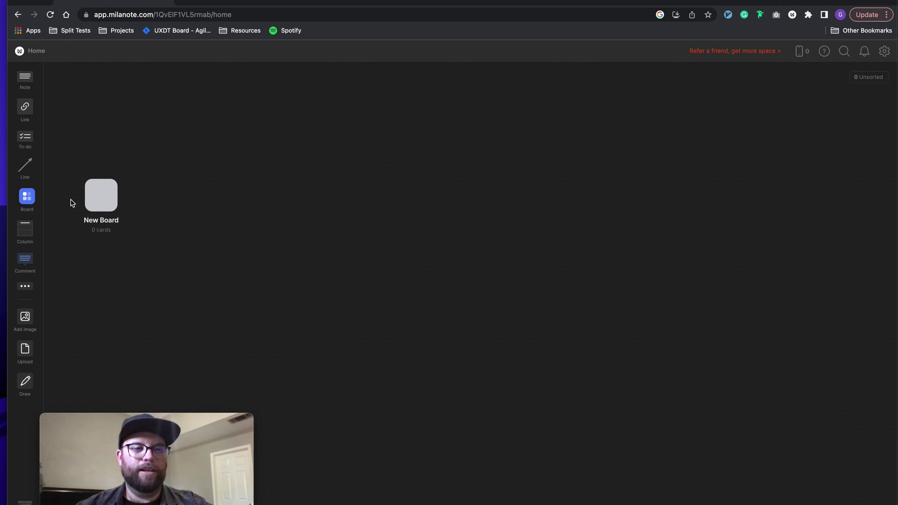
left_click_drag(28, 200, 172, 181)
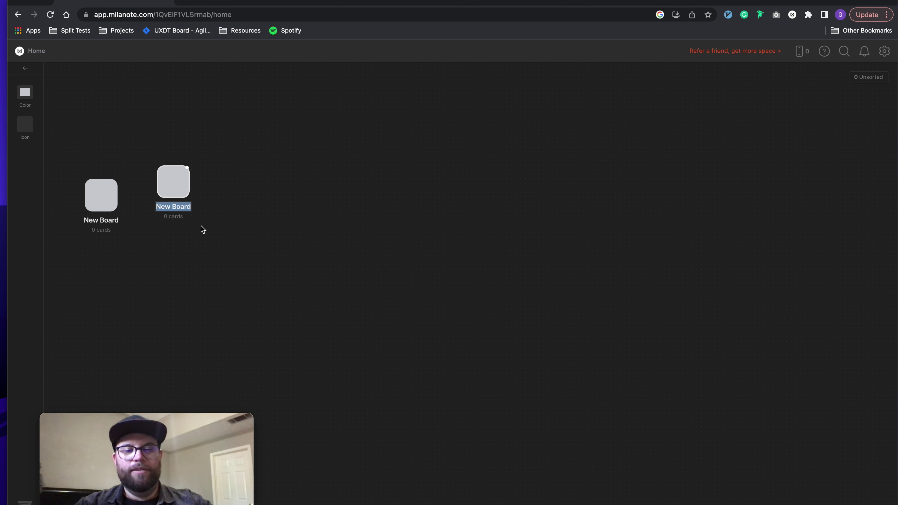
type("Notes")
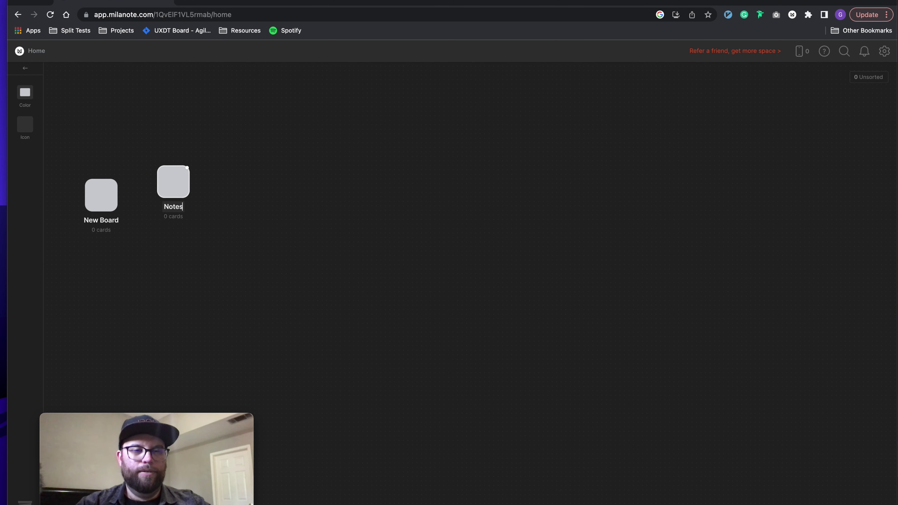
key("Return")
left_click(115, 224)
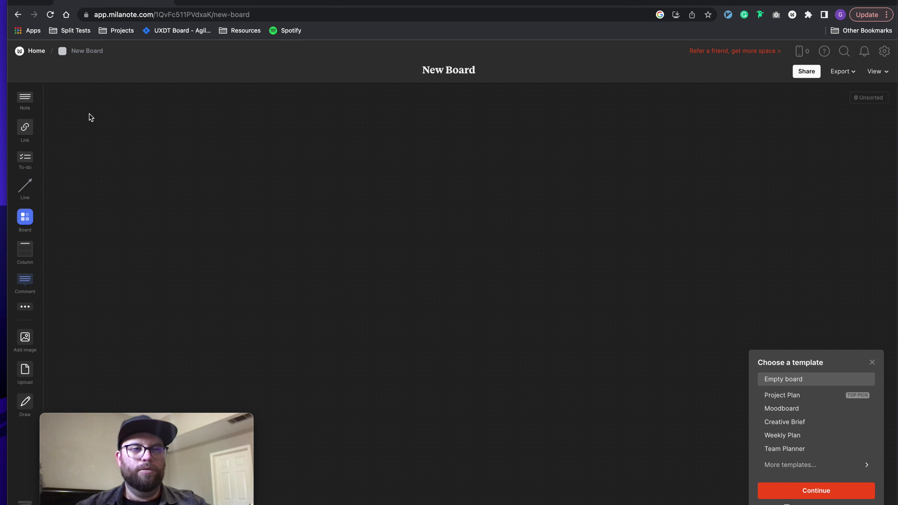
left_click(31, 53)
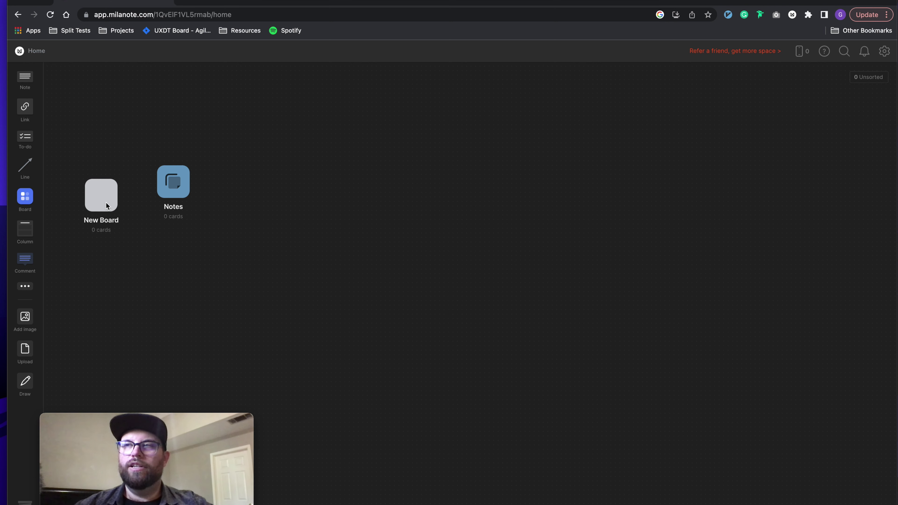
Line up the two boards, create another New Board from the canvas menu, and drop it into Notes
mouse_move(106, 202)
left_mouse_down()
mouse_move(115, 187)
mouse_move(116, 197)
left_mouse_up()
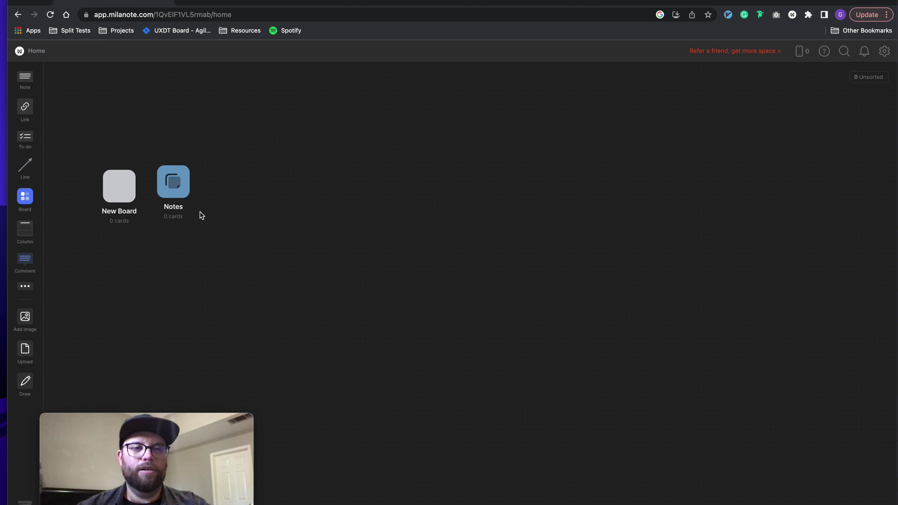
left_click_drag(174, 185, 172, 189)
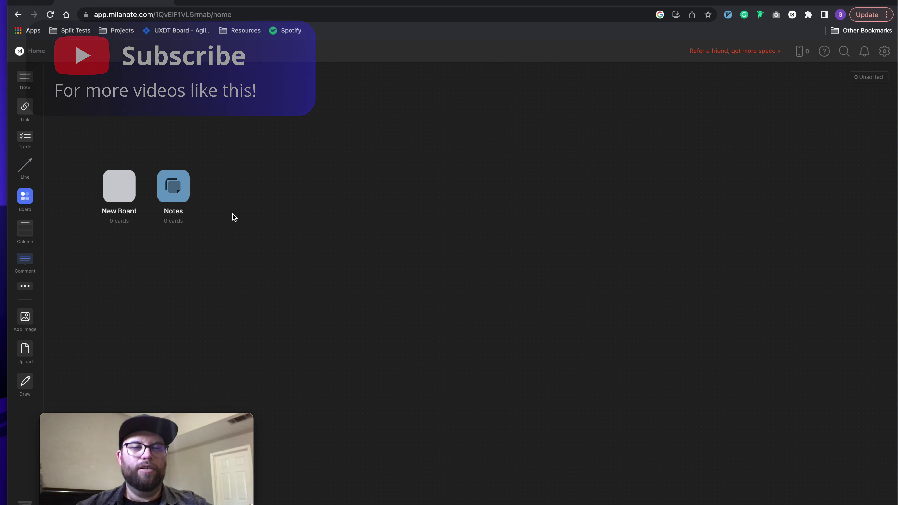
right_click(233, 184)
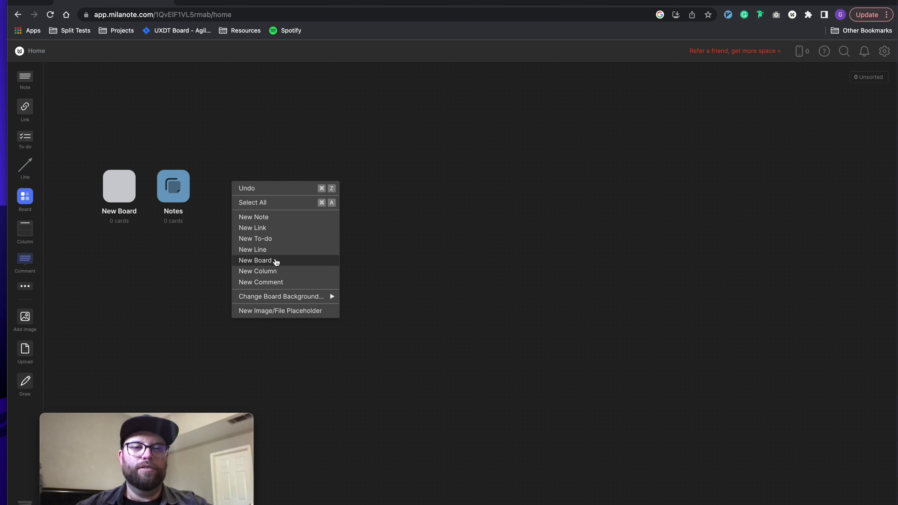
left_click(262, 260)
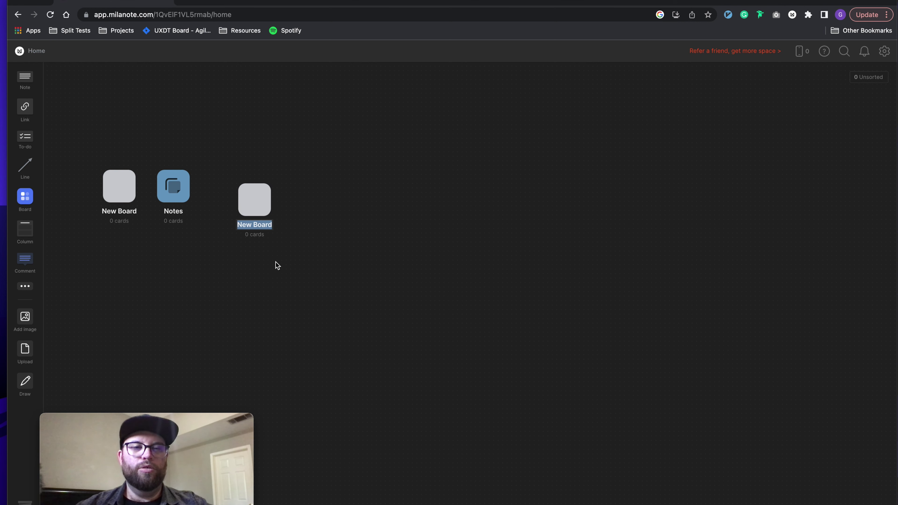
left_click(302, 243)
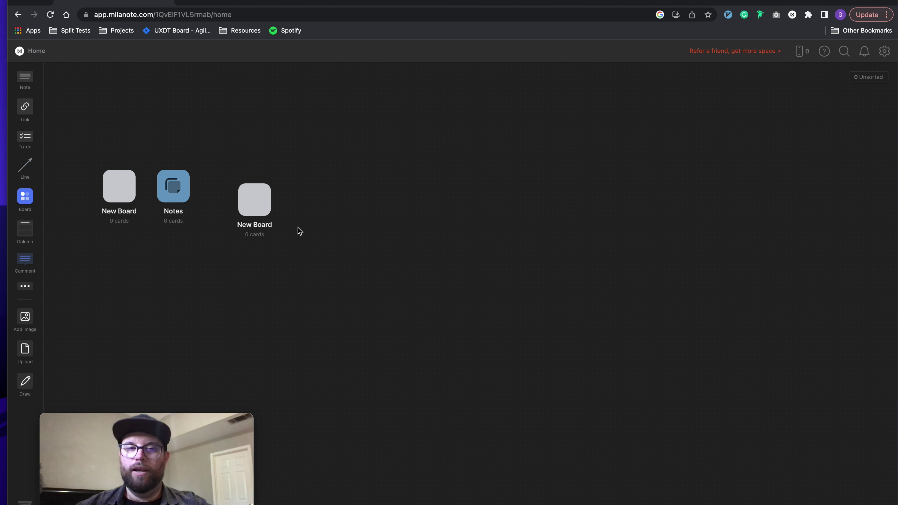
left_click_drag(257, 203, 174, 196)
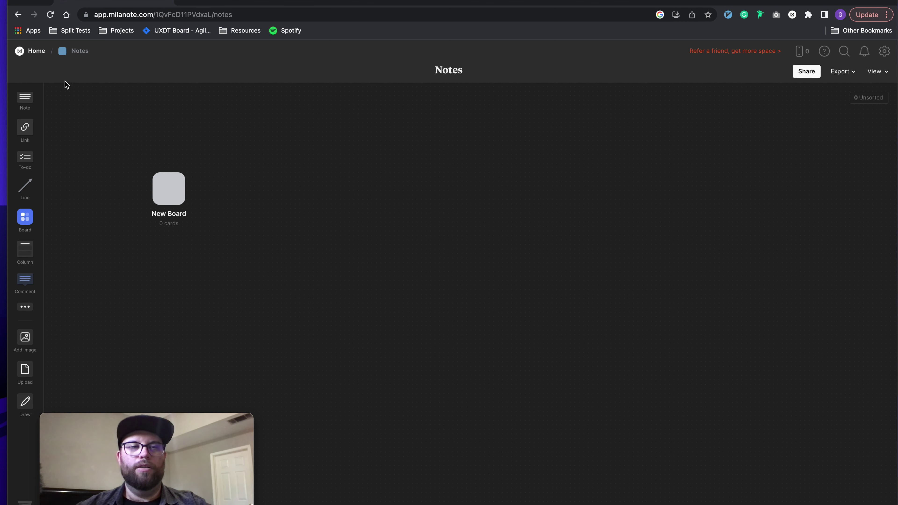
Open New Board from Home and create a nested board from the canvas menu
left_click(36, 51)
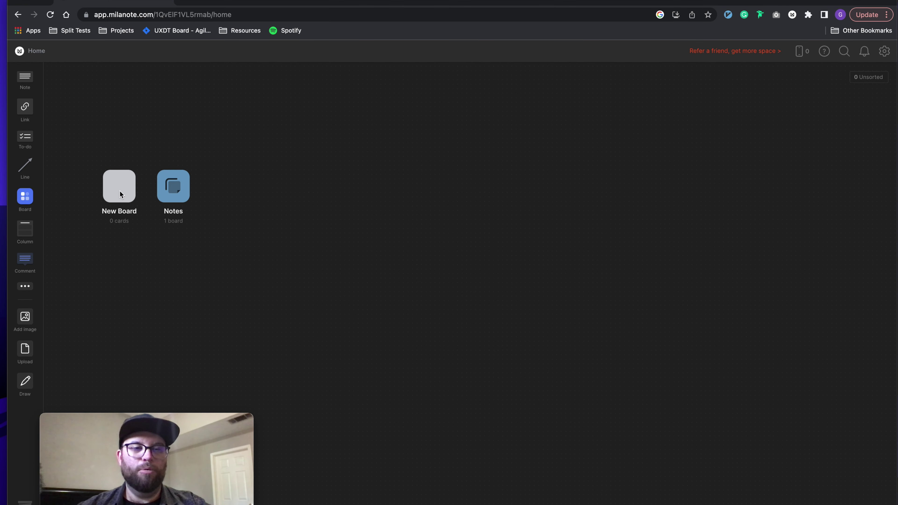
left_click(119, 182)
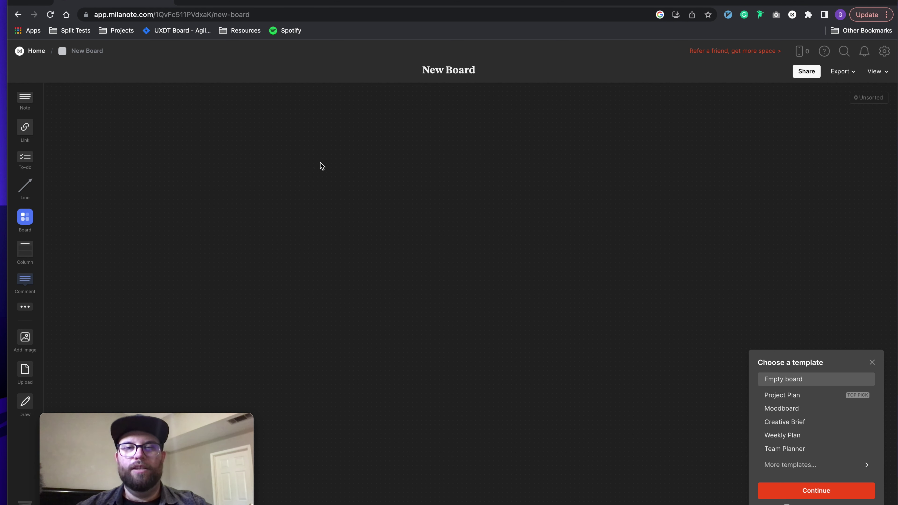
right_click(304, 153)
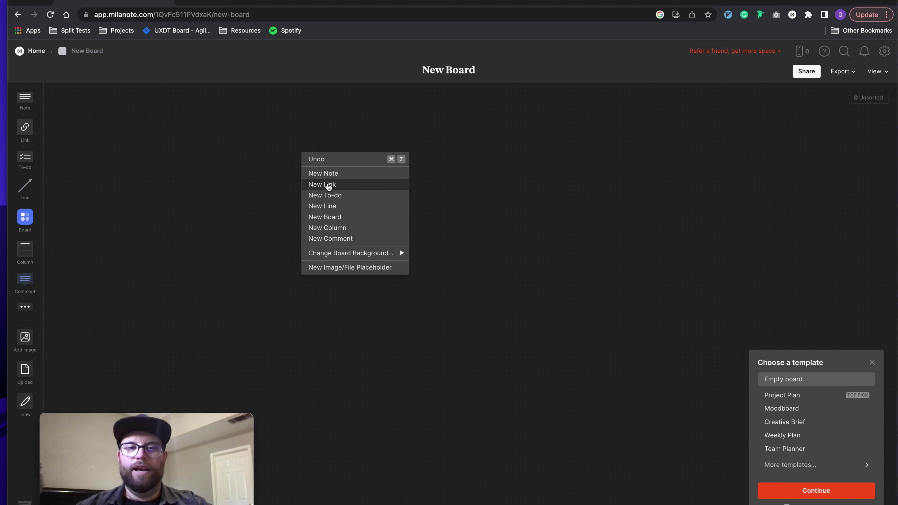
left_click(338, 218)
left_click(247, 211)
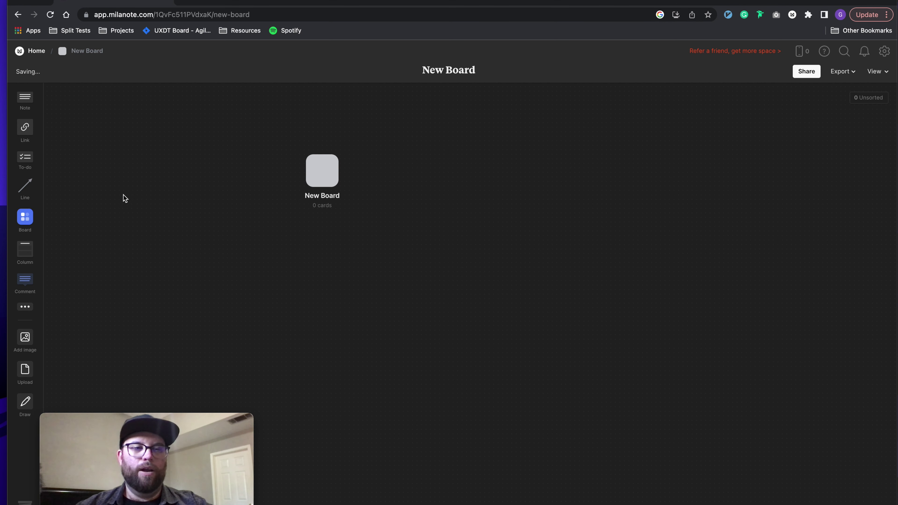
Add a second nested board with the Board tool and select the upper one
left_click_drag(27, 224, 154, 213)
left_click(217, 265)
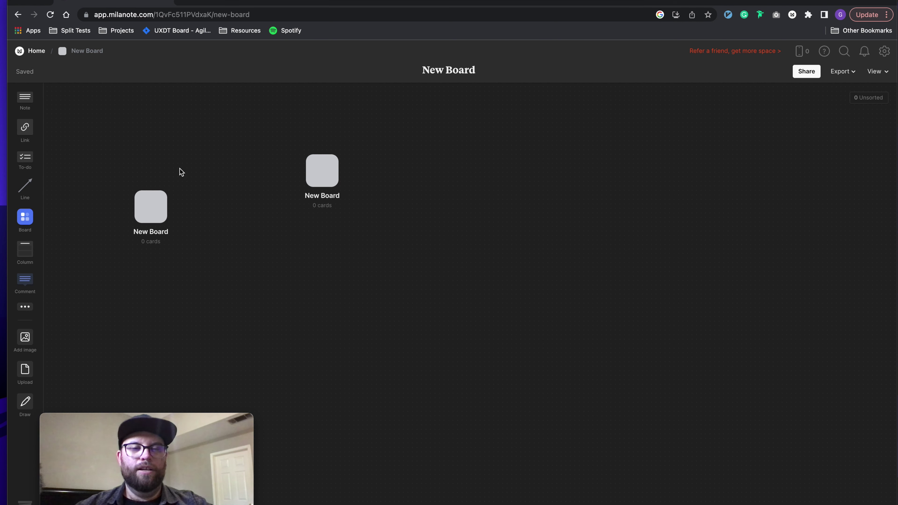
left_click_drag(106, 161, 371, 246)
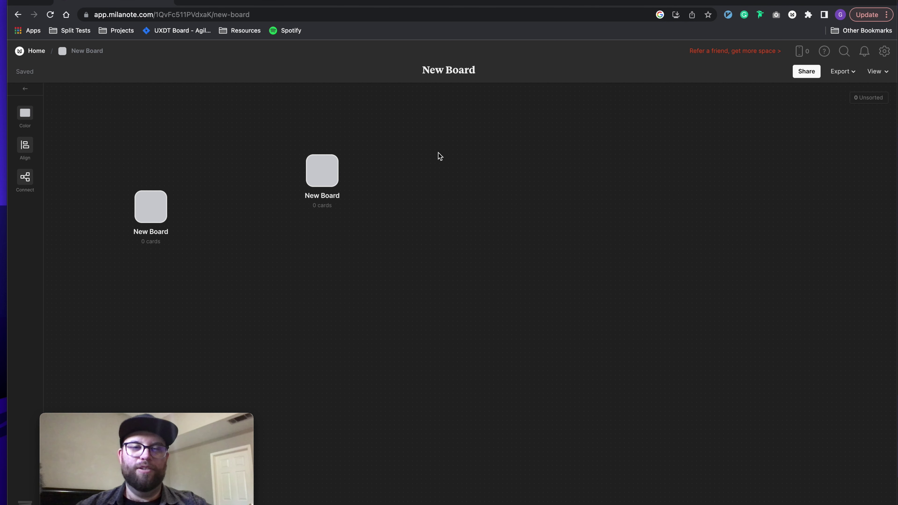
left_click(460, 198)
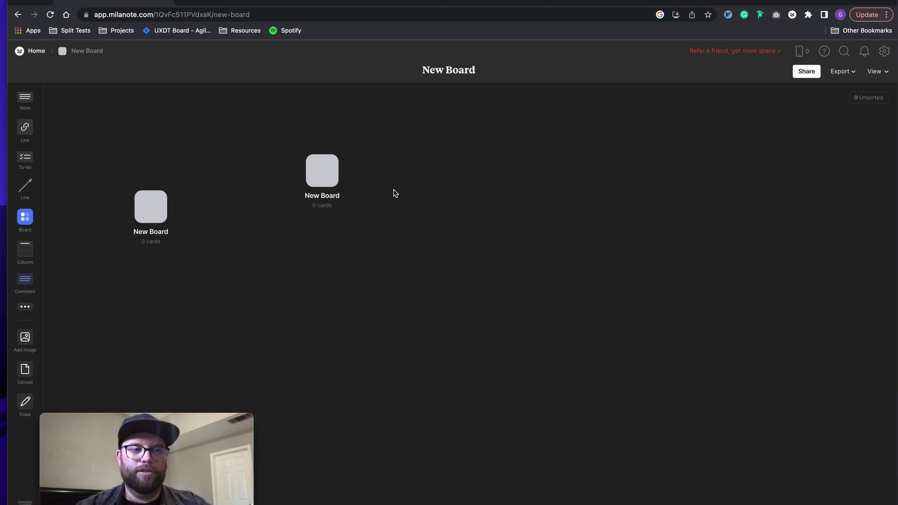
left_click_drag(287, 143, 362, 217)
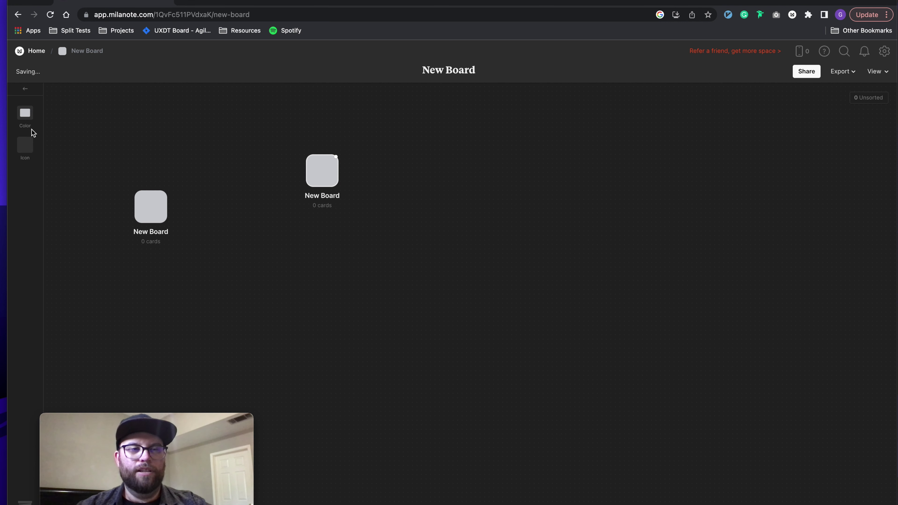
Try orange, red and peach colours, settle on light blue, and browse the icon choices
left_click(25, 114)
left_click(71, 114)
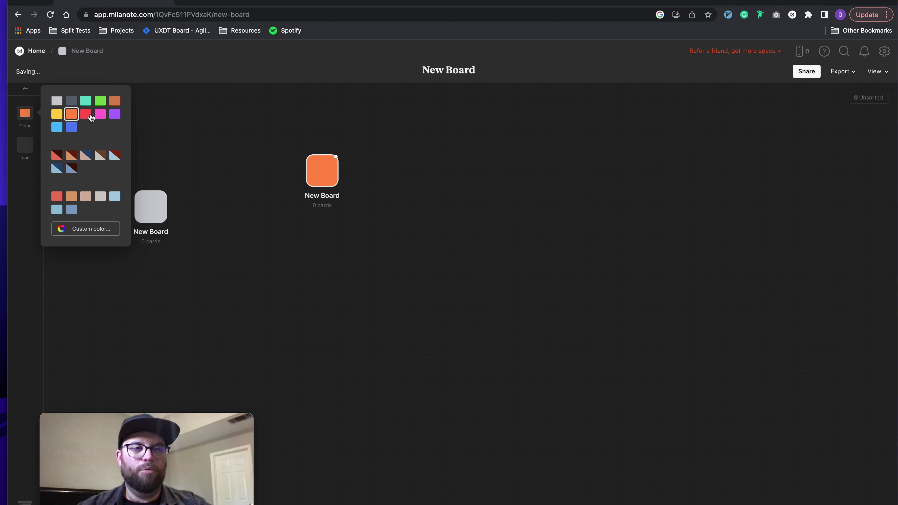
left_click(86, 116)
left_click(88, 156)
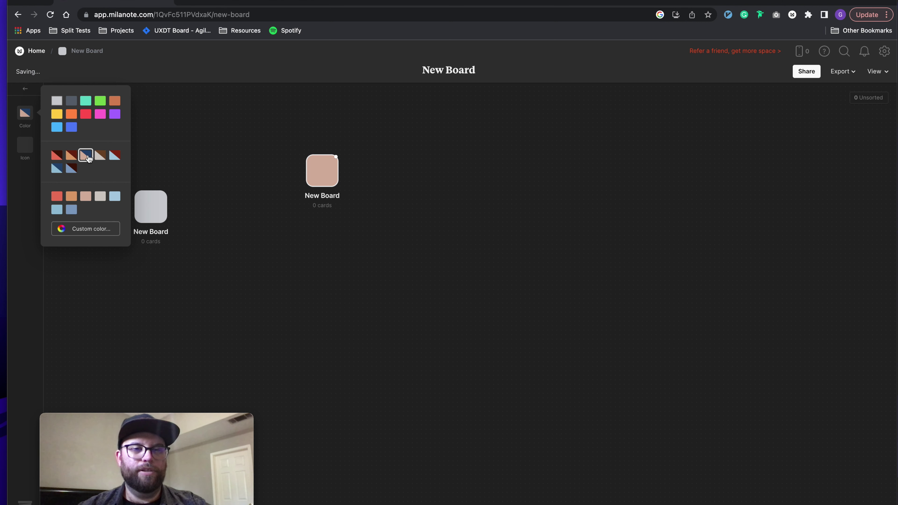
left_click(114, 157)
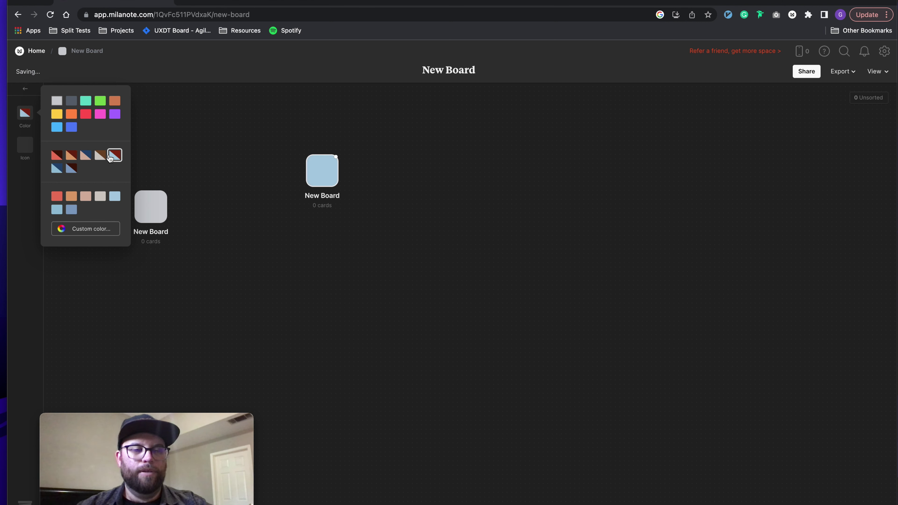
left_click(25, 145)
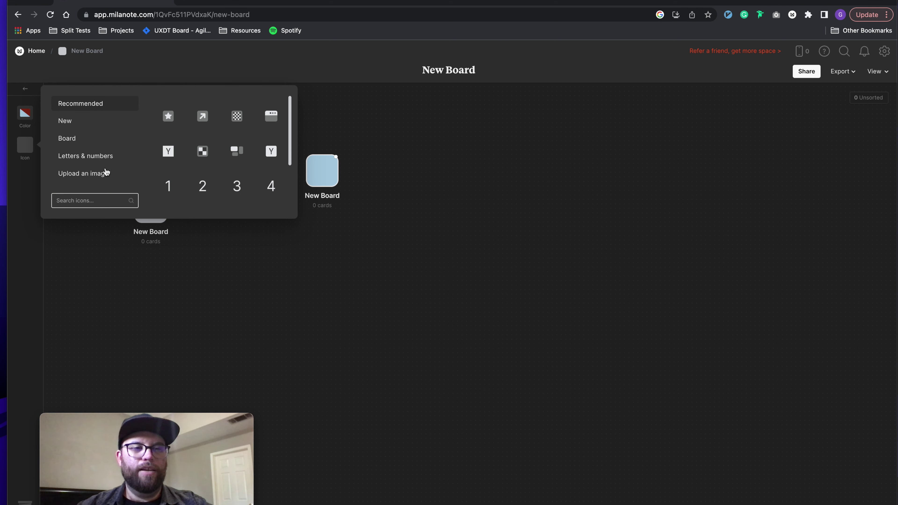
left_click(339, 212)
Rename the blue board to 'Creativity' and select its card
double_click(324, 195)
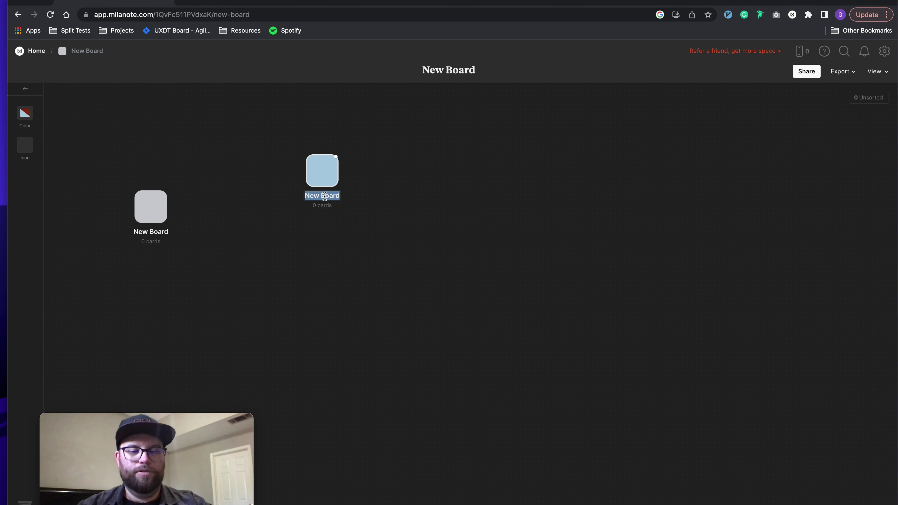
type("Creatiity")
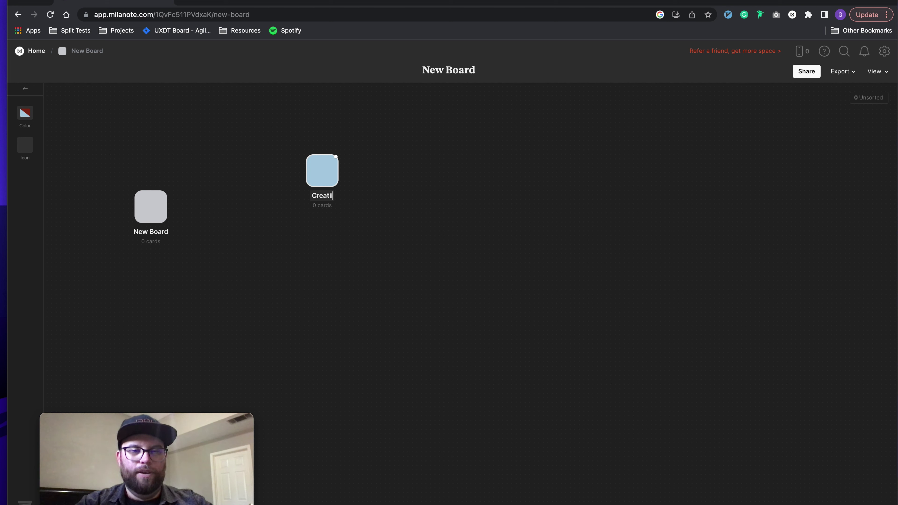
key("BackSpace")
key("BackSpace")
key("BackSpace")
type("v")
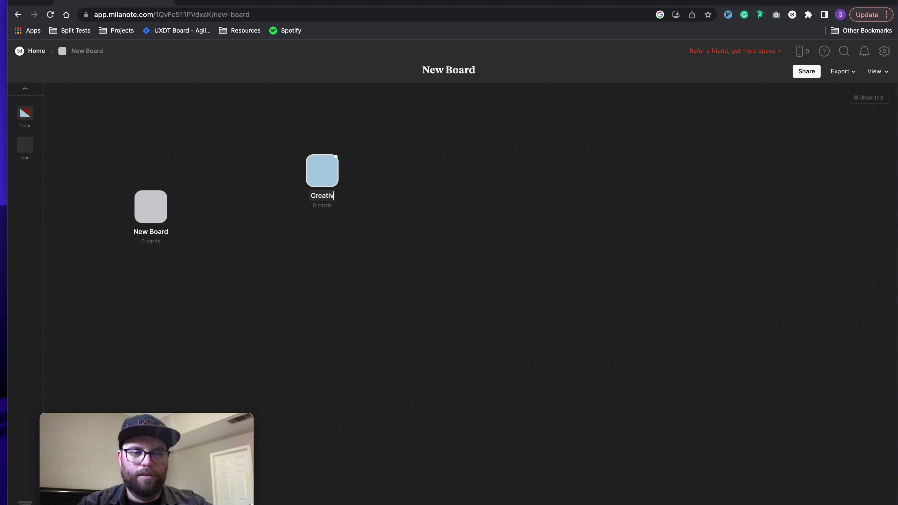
type("ity")
left_click(342, 216)
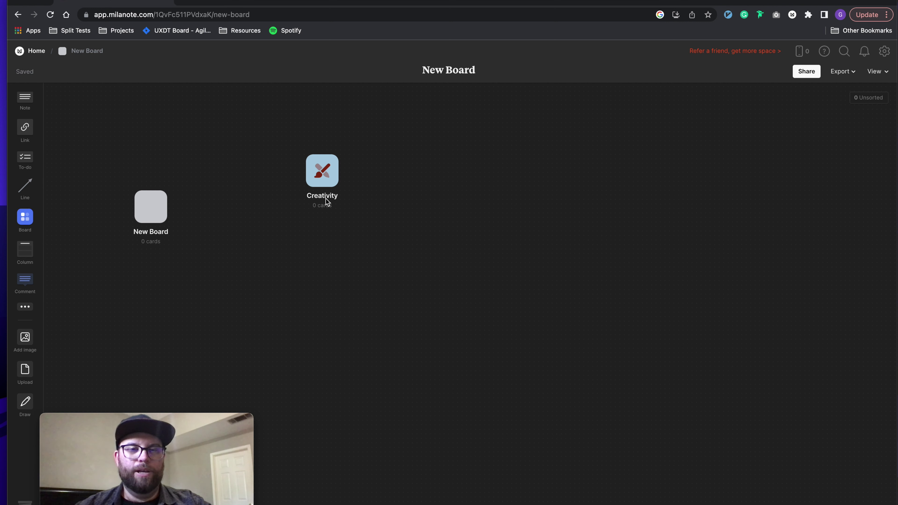
left_click_drag(276, 136, 354, 209)
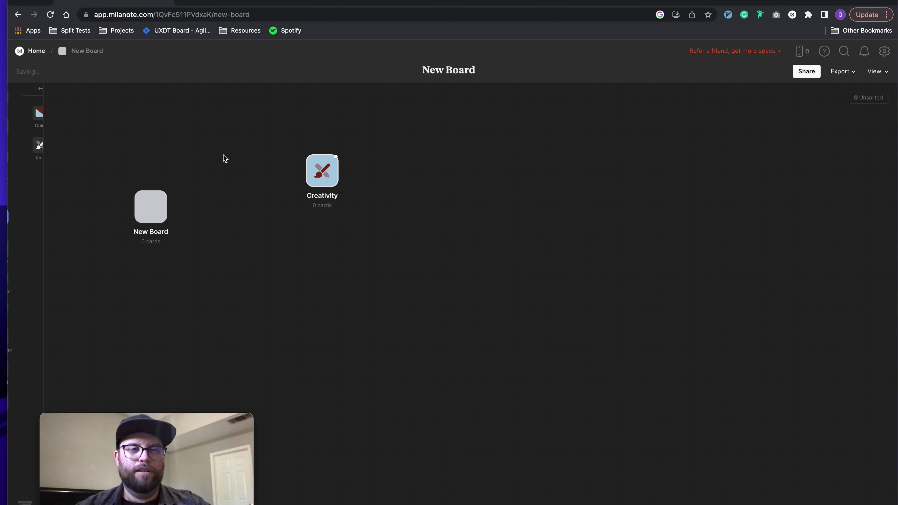
left_click(27, 152)
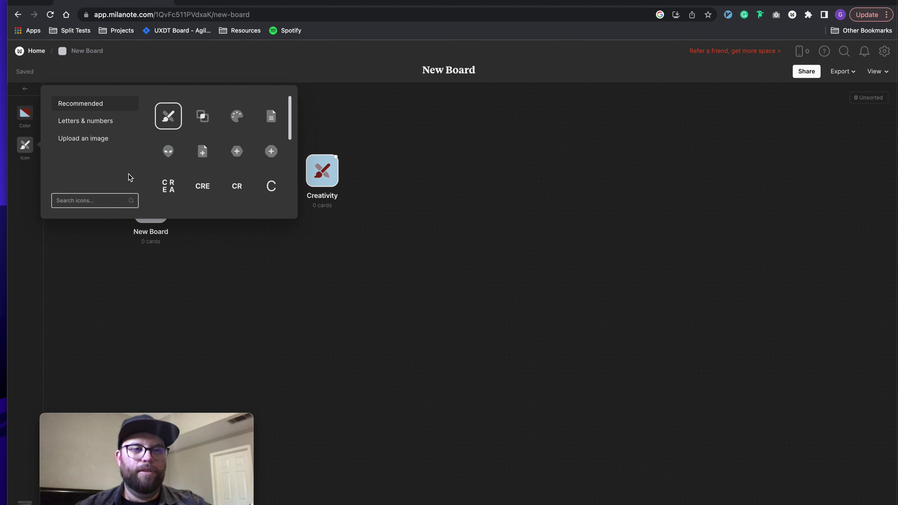
left_click(92, 123)
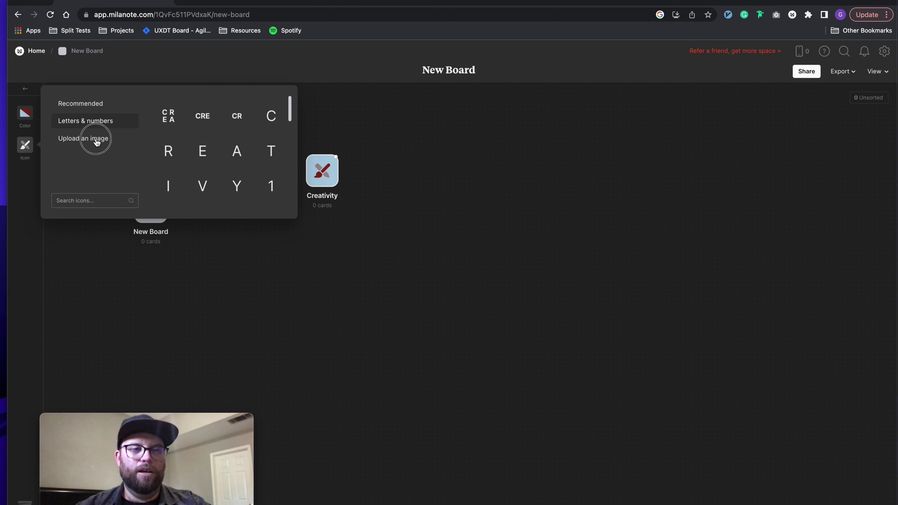
left_click(96, 140)
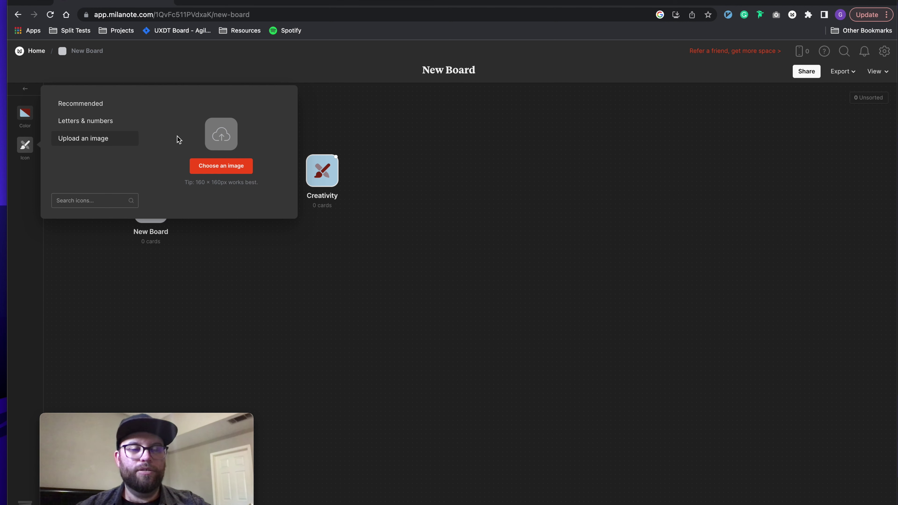
left_click(90, 109)
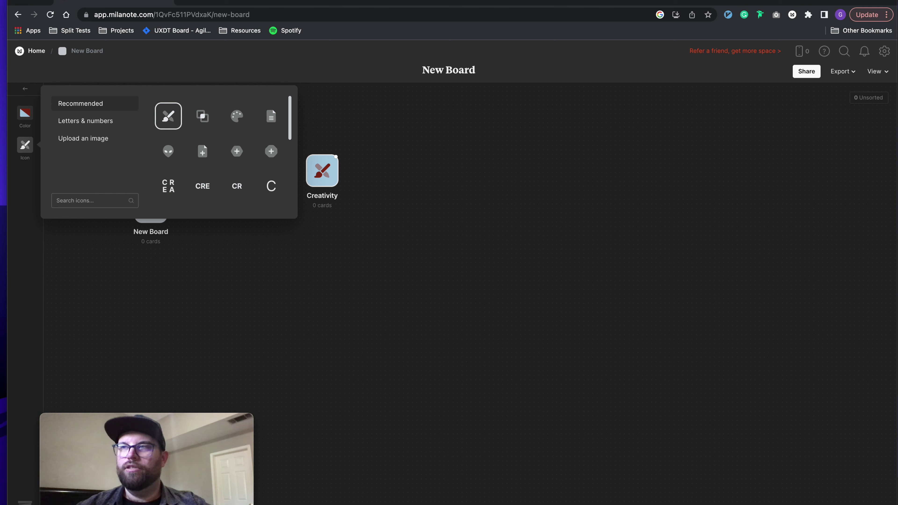
left_click(587, 381)
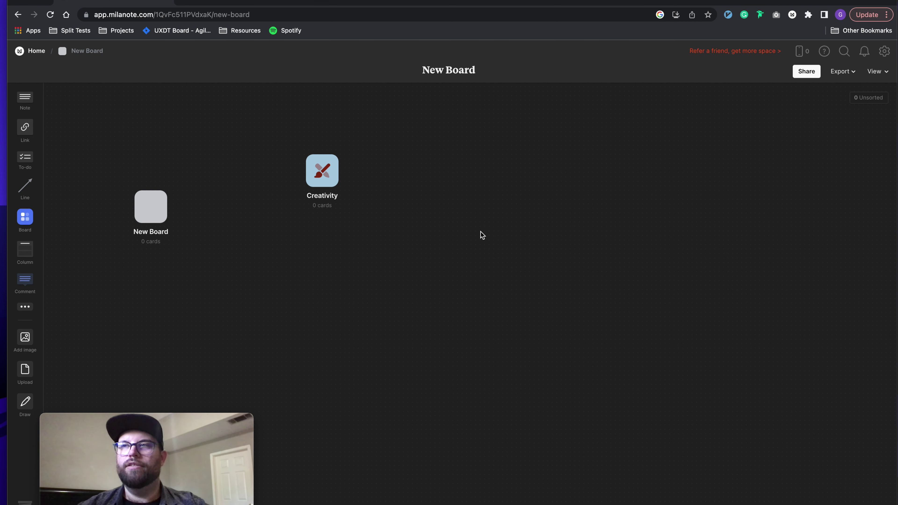
Try dark navy and dark charcoal board backgrounds and turn off the dot grid
right_click(456, 196)
left_click(450, 196)
right_click(469, 195)
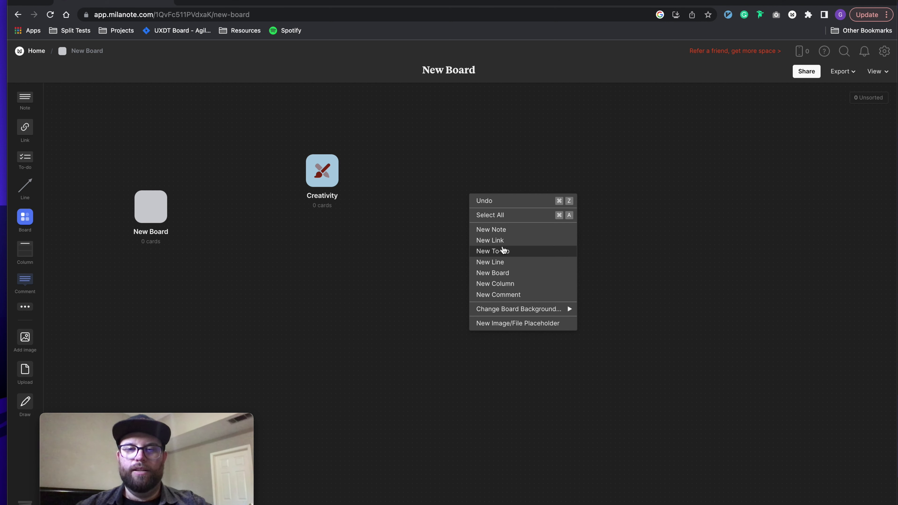
mouse_move(538, 311)
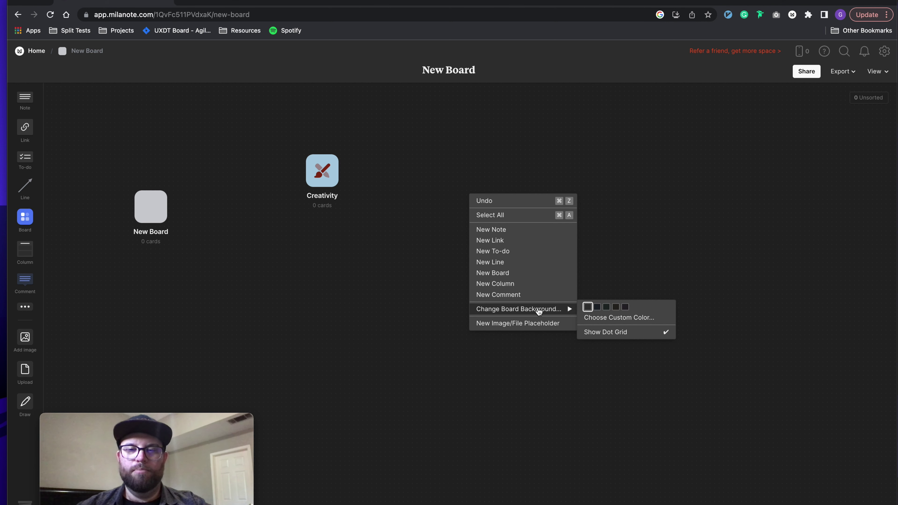
left_click(606, 307)
left_click(597, 307)
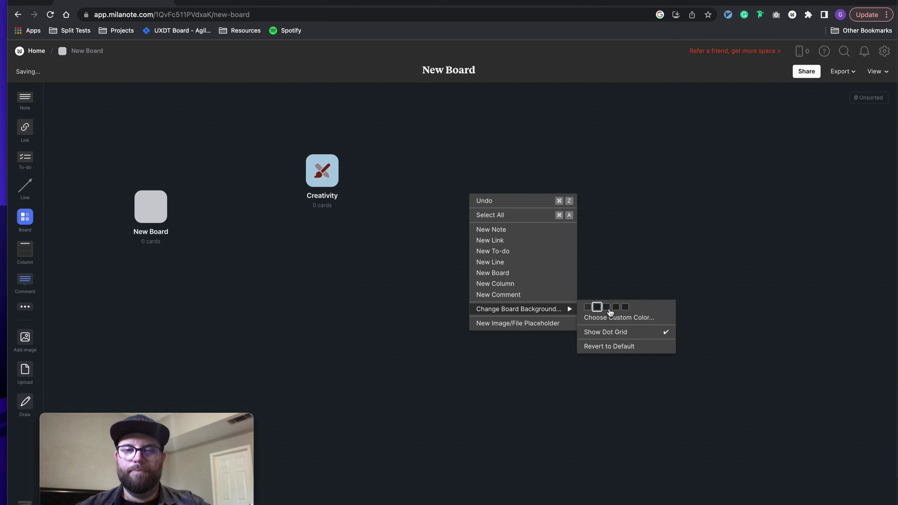
left_click(617, 308)
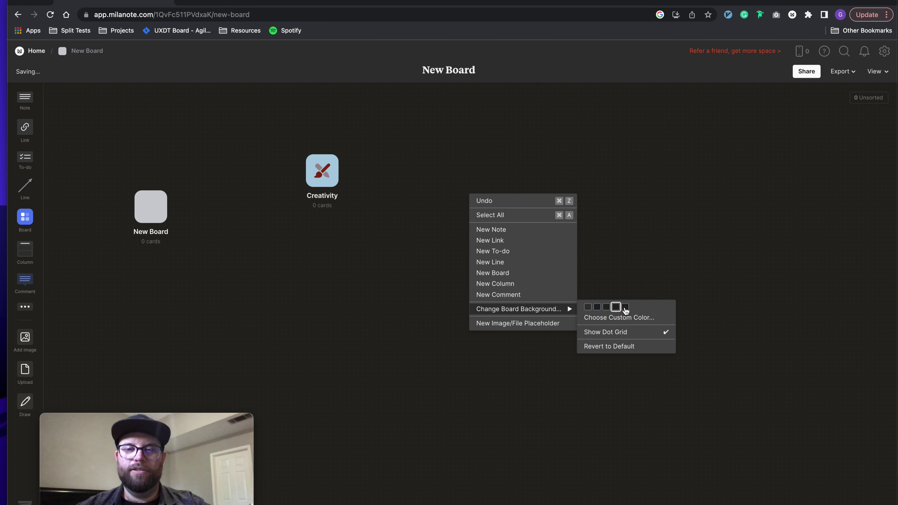
left_click(621, 336)
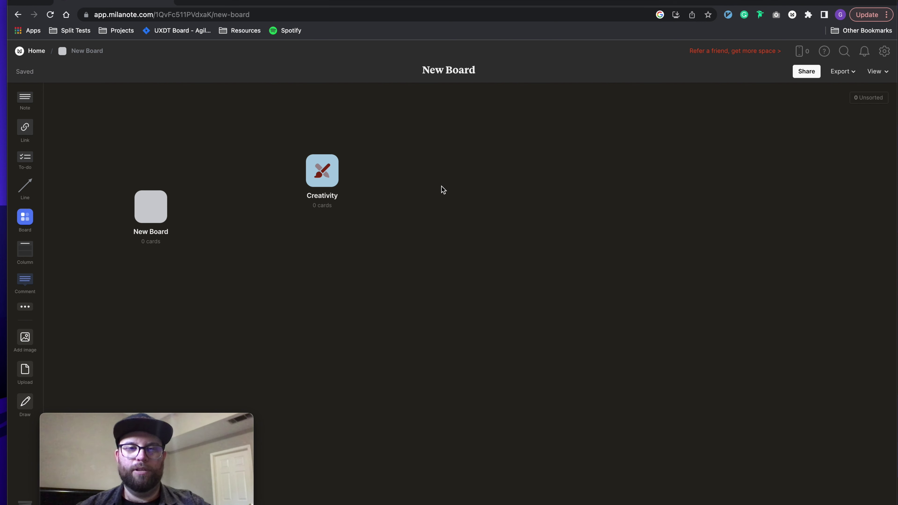
Revert the board background to its default, bringing back the dot grid
right_click(457, 217)
mouse_move(534, 338)
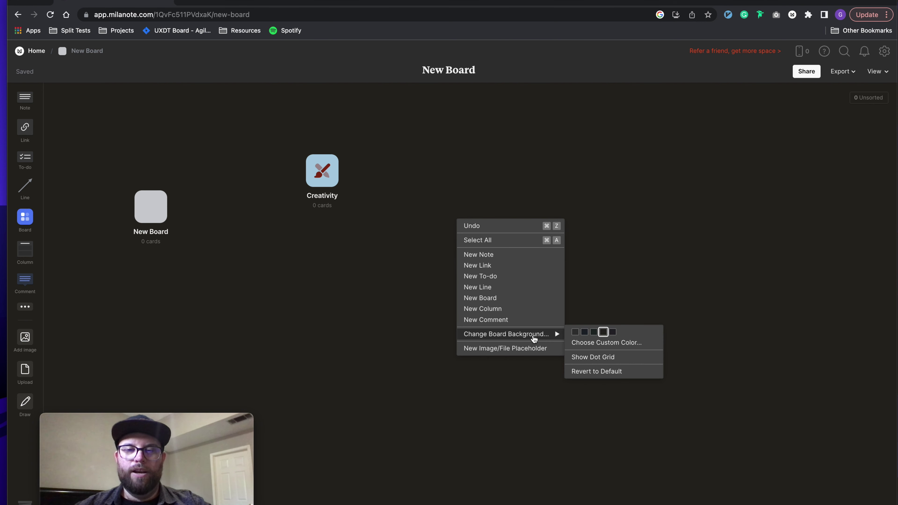
left_click(603, 374)
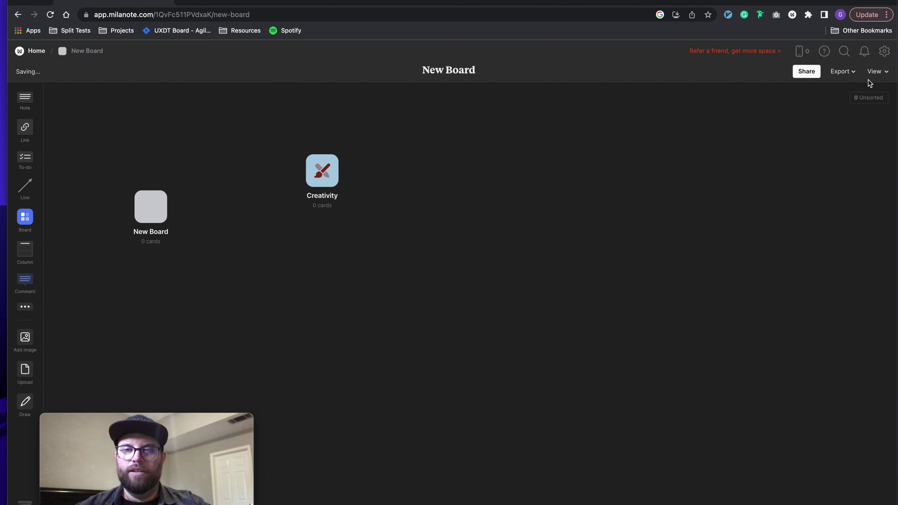
left_click(882, 52)
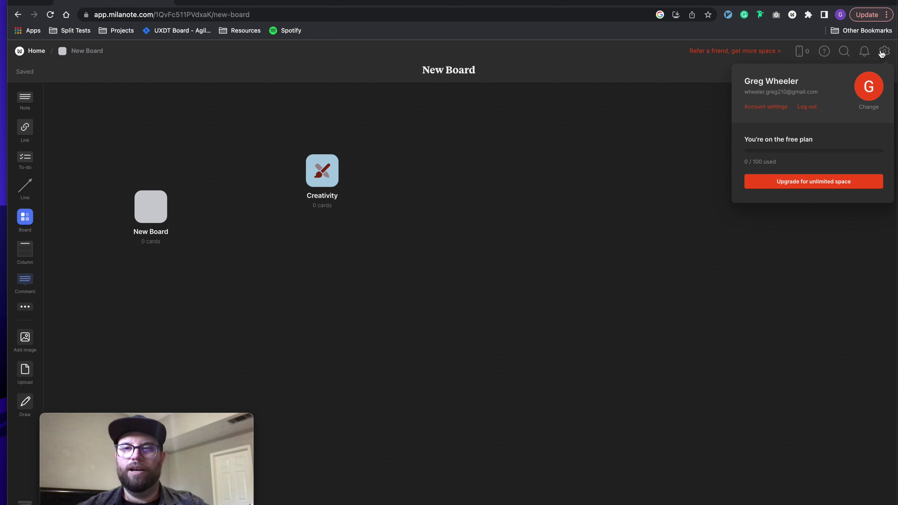
left_click(759, 108)
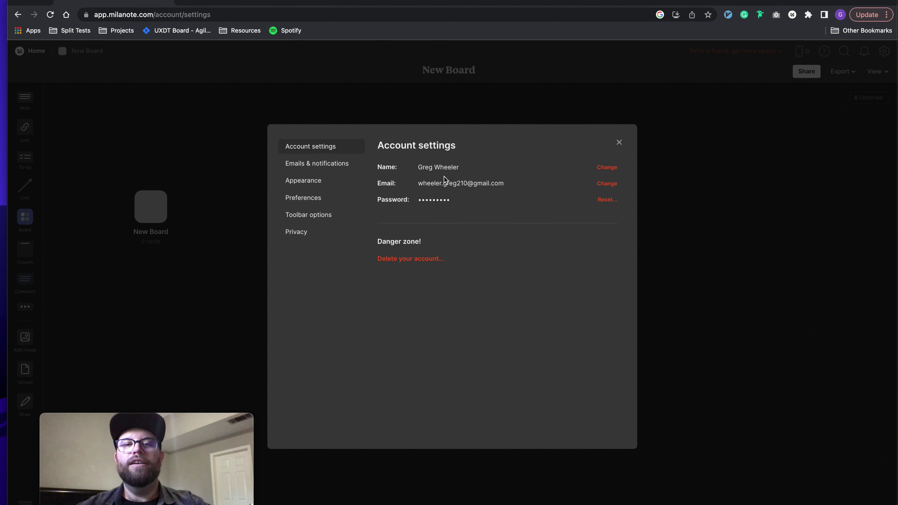
left_click(311, 182)
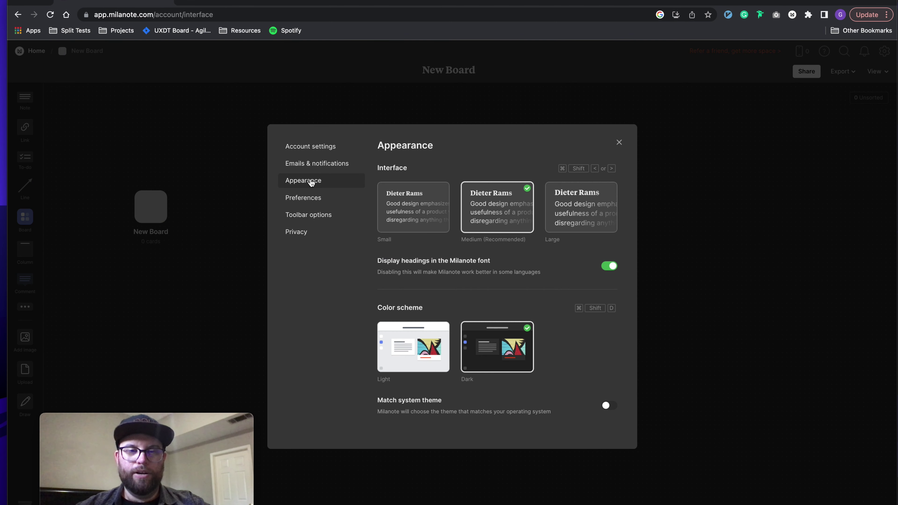
left_click(411, 356)
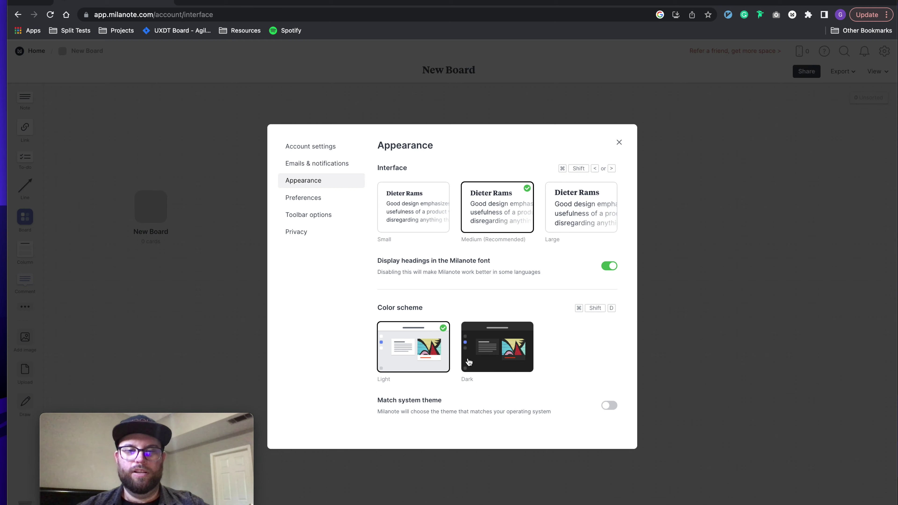
left_click(620, 144)
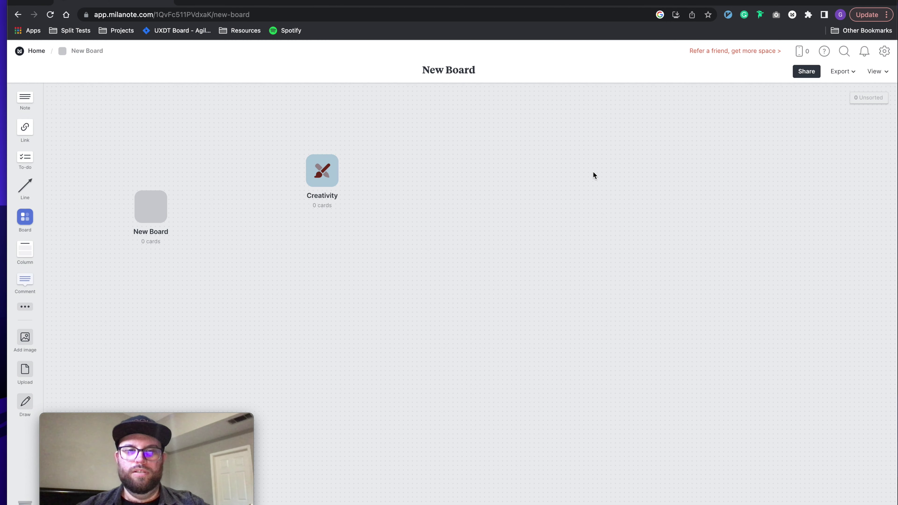
left_click(884, 52)
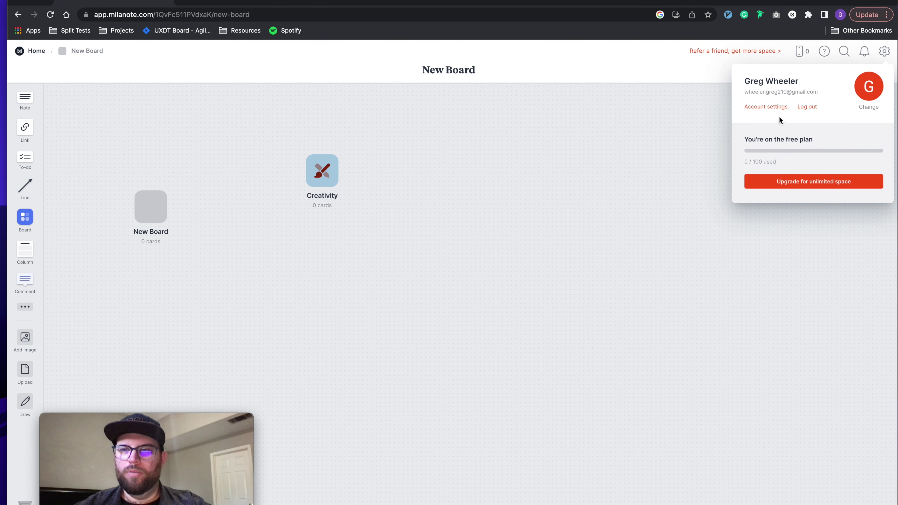
left_click(766, 105)
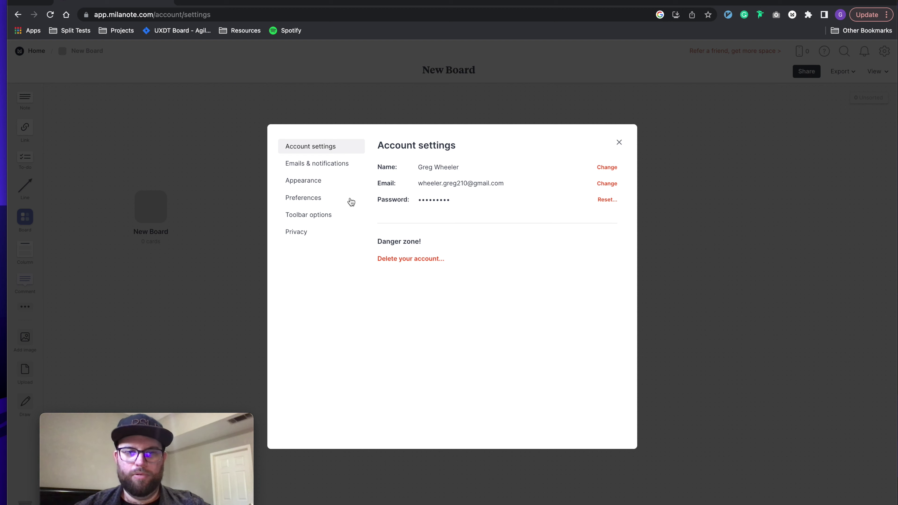
left_click(315, 187)
left_click(492, 345)
left_click(619, 142)
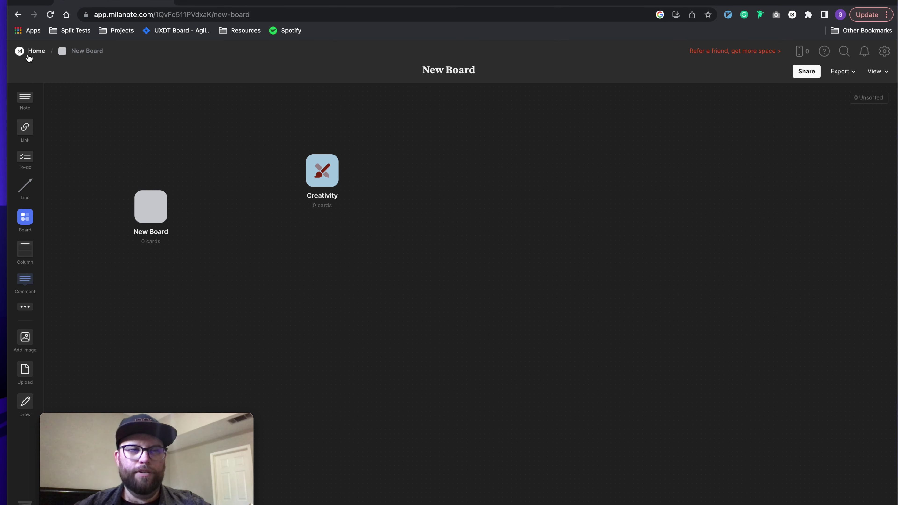
left_click(29, 56)
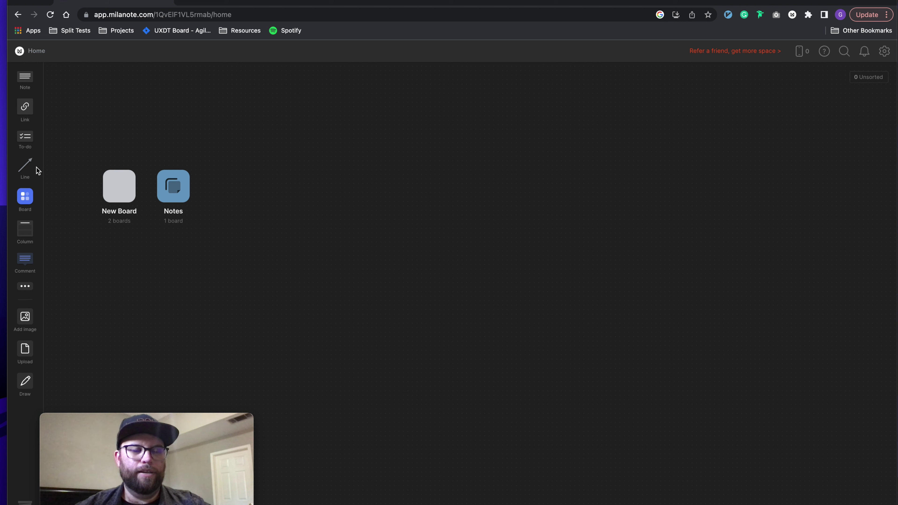
Open the Notes board from Home
left_click(171, 190)
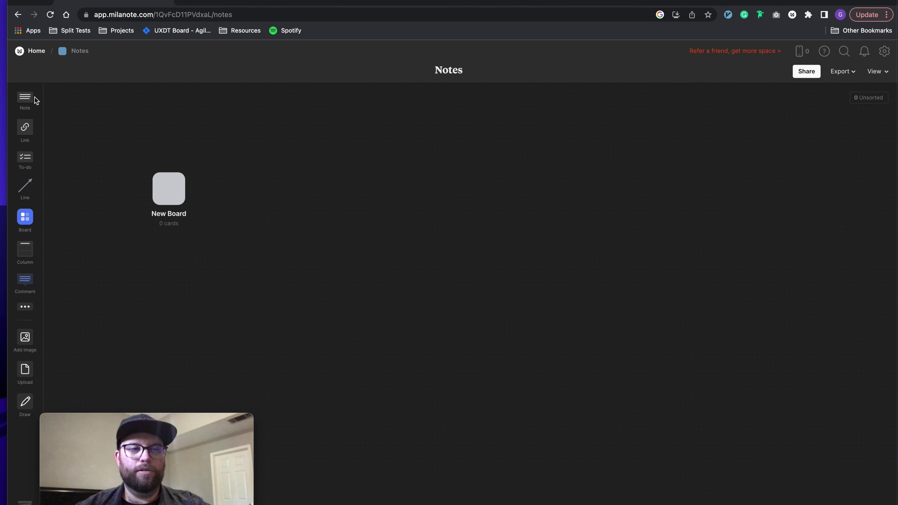
Add a note card and a link card below it, and shift New Board further right
left_click_drag(27, 96, 91, 106)
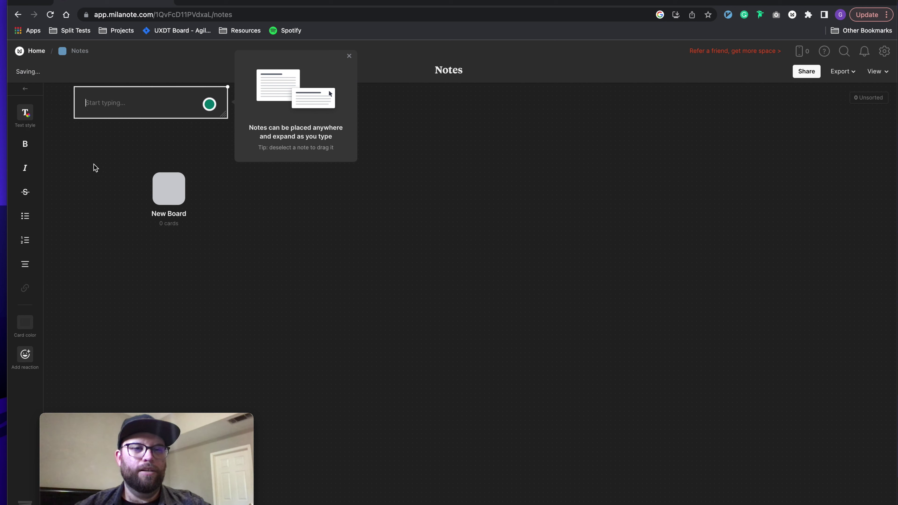
left_click(127, 175)
left_click_drag(28, 128, 107, 139)
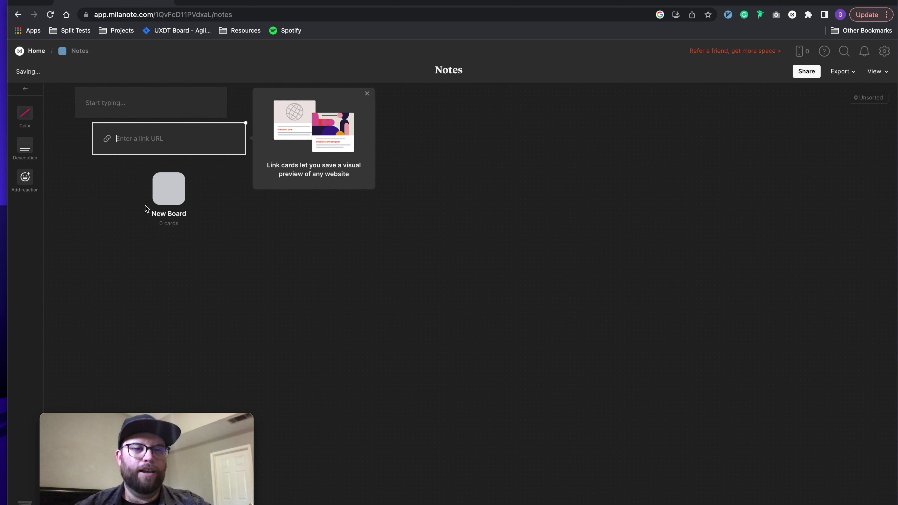
left_click(114, 191)
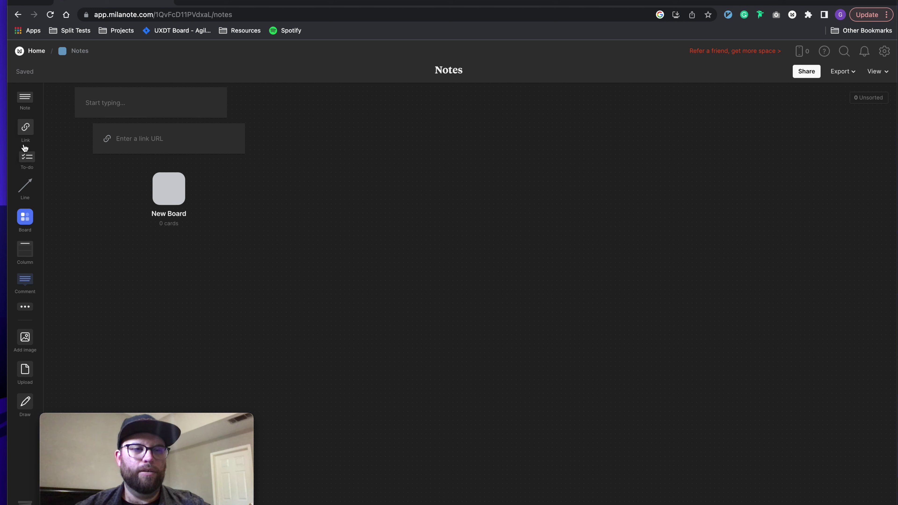
left_click_drag(159, 193, 268, 197)
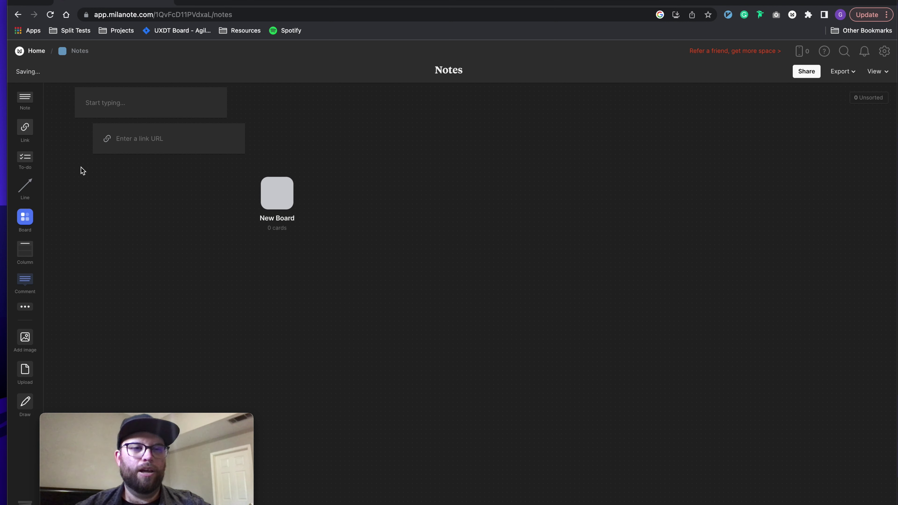
left_click_drag(138, 136, 138, 146)
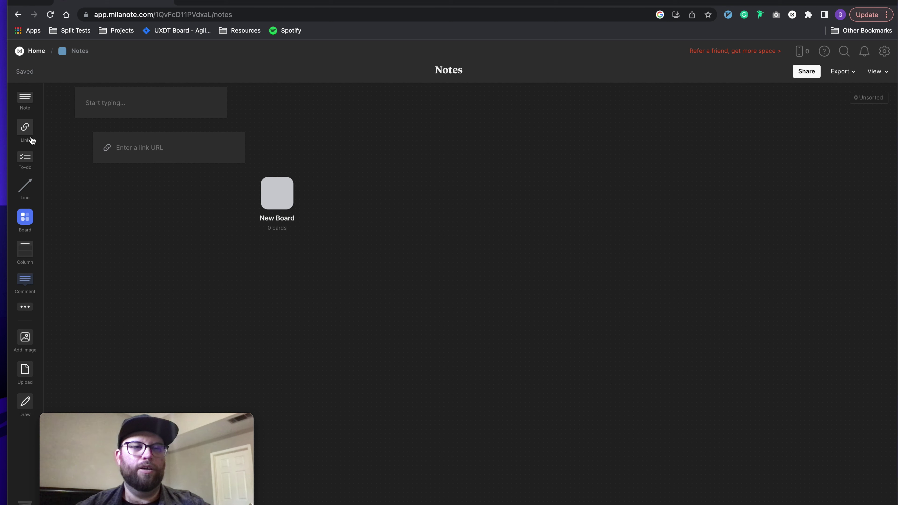
left_click(137, 153)
left_click(166, 195)
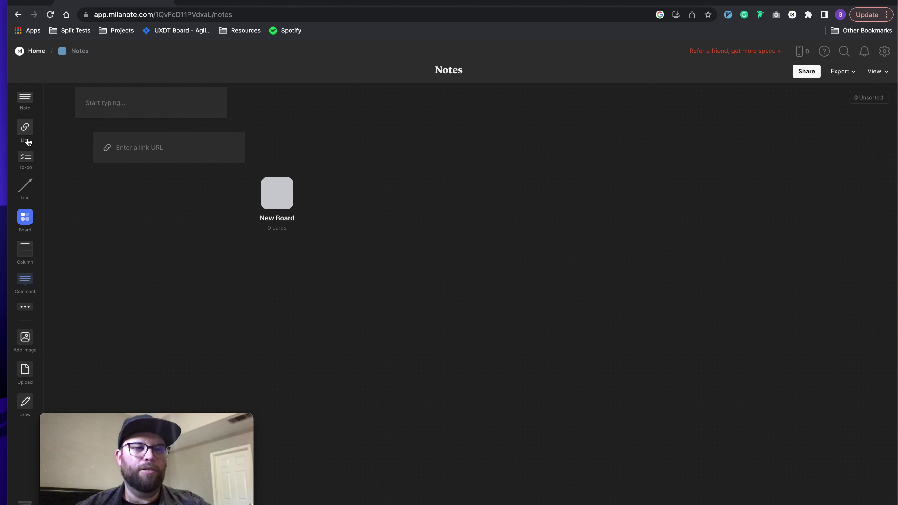
Add a to-do card, stack the note, link and to-do cards on the right, and draw a line
left_click_drag(25, 160, 141, 198)
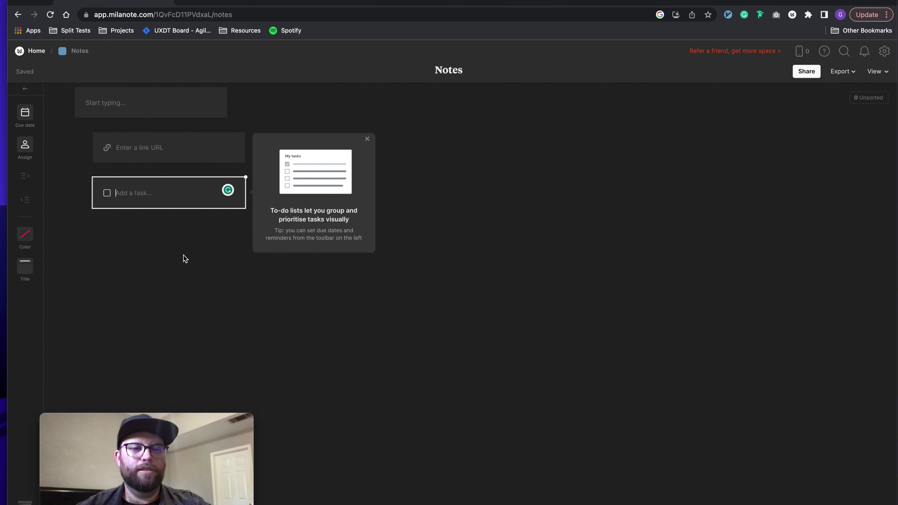
left_click(185, 259)
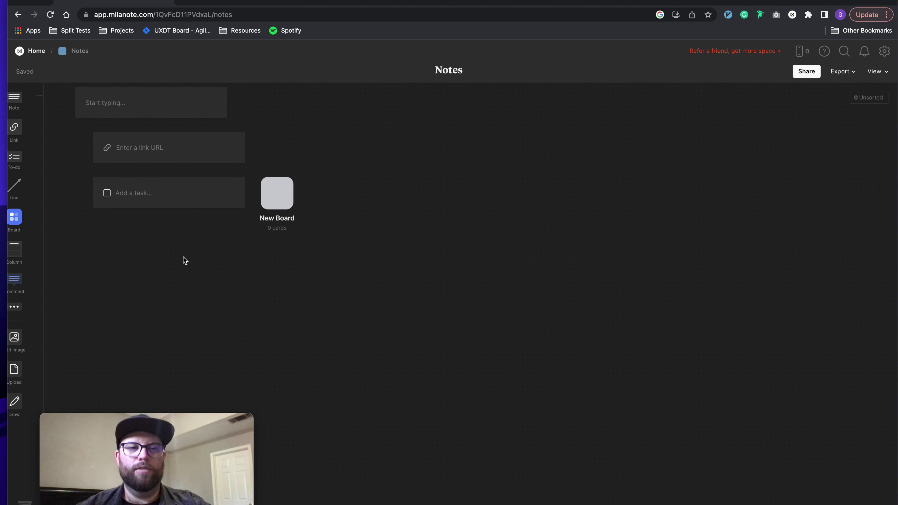
left_click_drag(158, 100, 479, 169)
left_click_drag(215, 153, 524, 242)
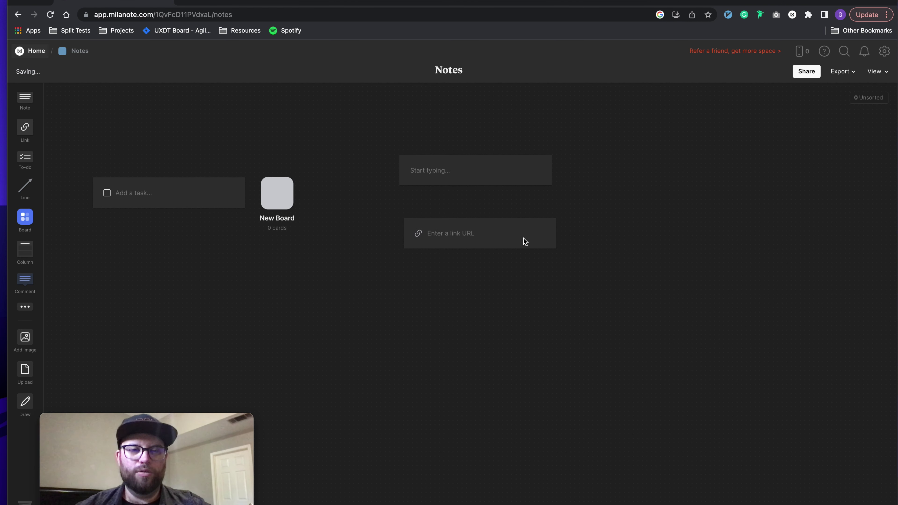
left_click_drag(179, 199, 482, 294)
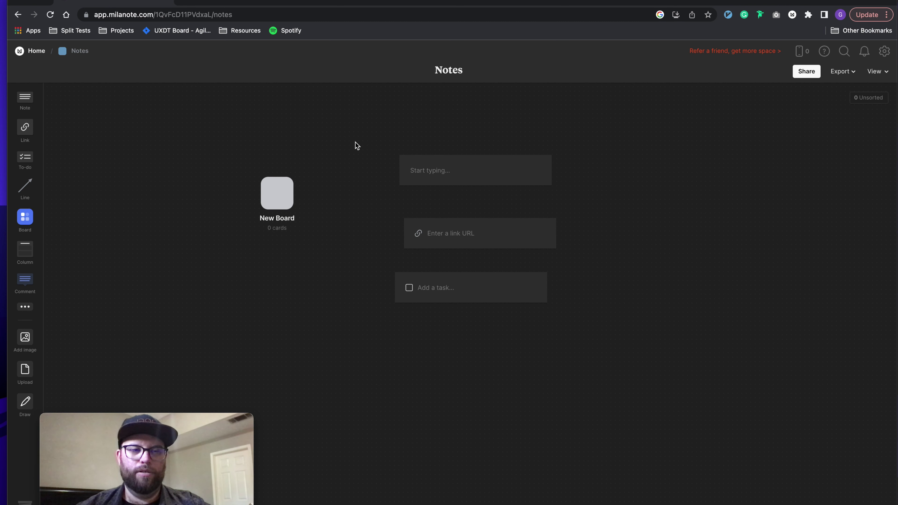
left_click_drag(27, 188, 145, 171)
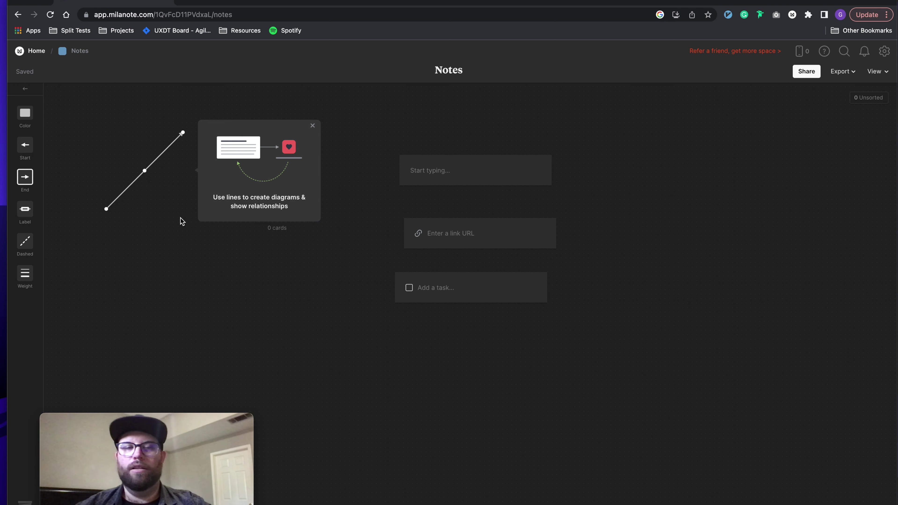
Add a New Column, drag the note, link and to-do cards into it, and move it up-right
left_click(181, 235)
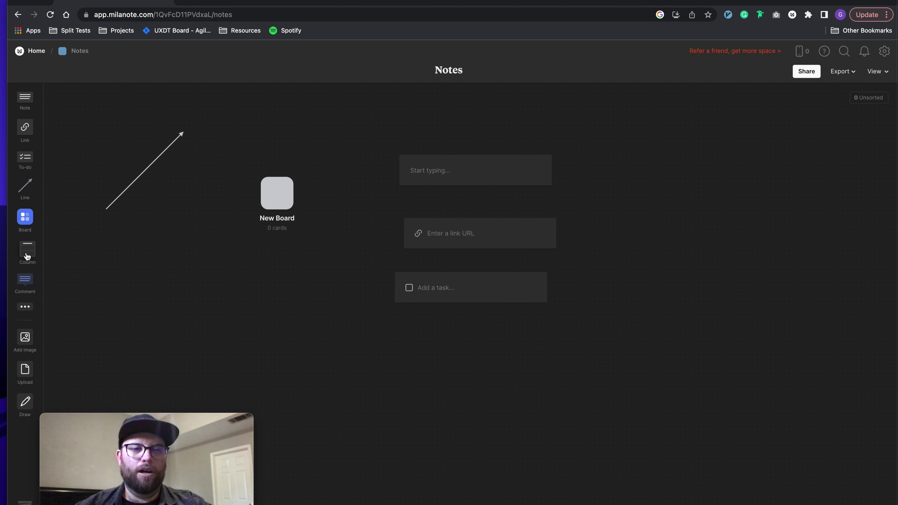
left_click_drag(28, 255, 203, 261)
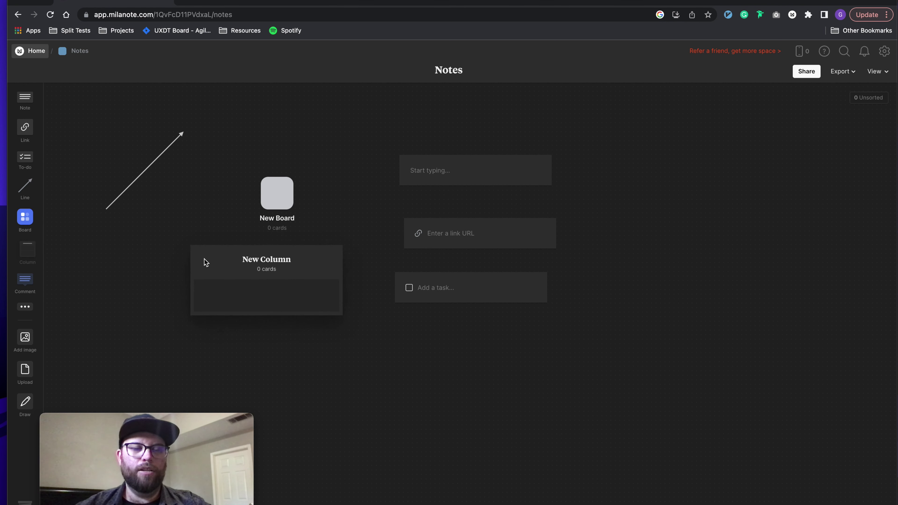
left_click(321, 365)
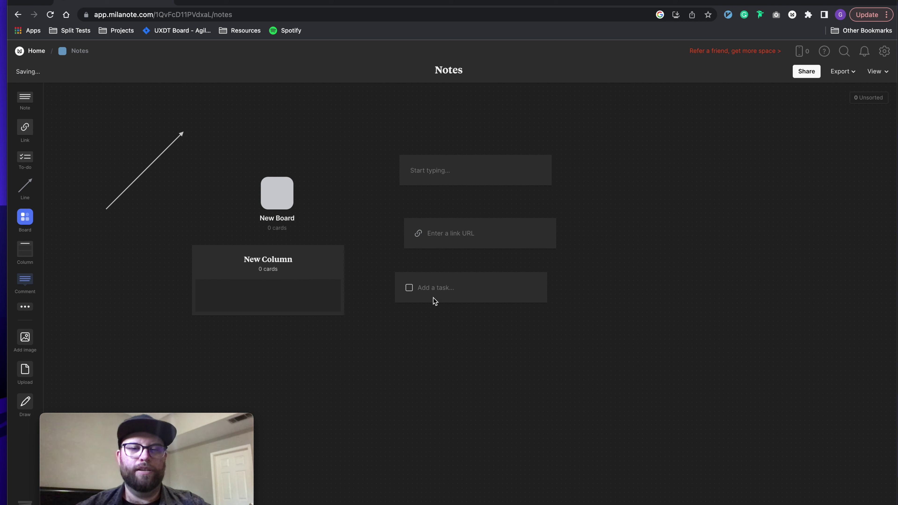
left_click_drag(446, 170, 301, 278)
left_click_drag(459, 237, 311, 279)
left_click_drag(445, 285, 289, 283)
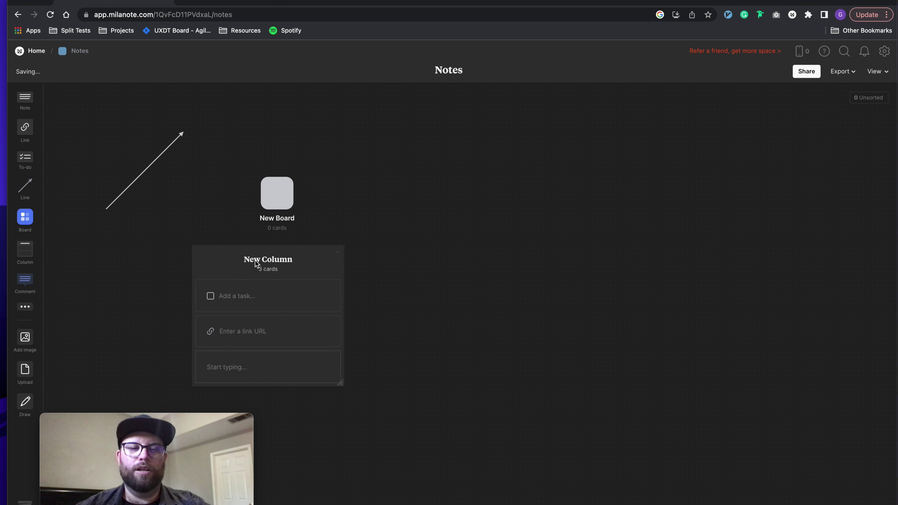
left_click_drag(282, 253, 461, 155)
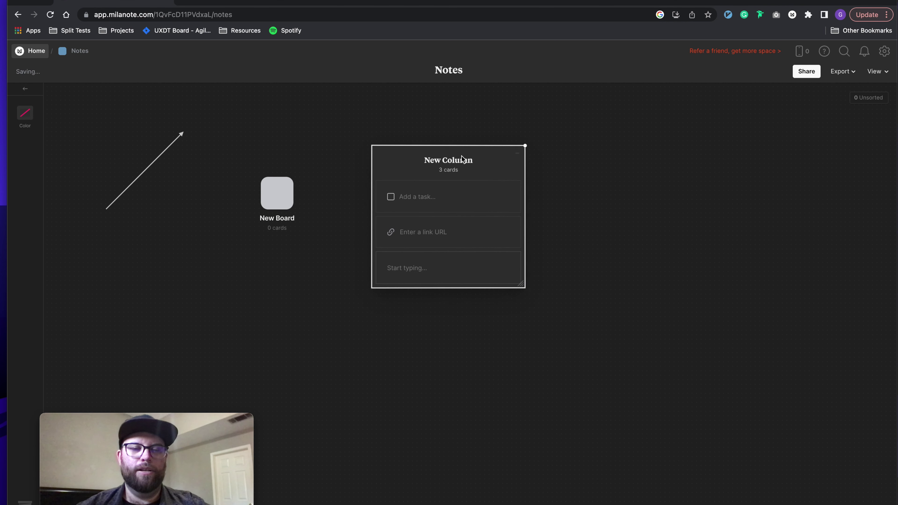
left_click(357, 249)
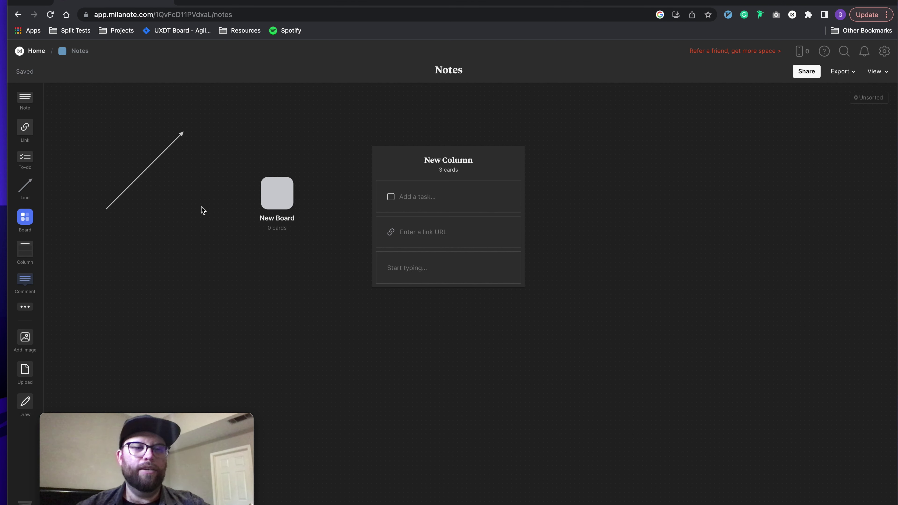
left_click(28, 306)
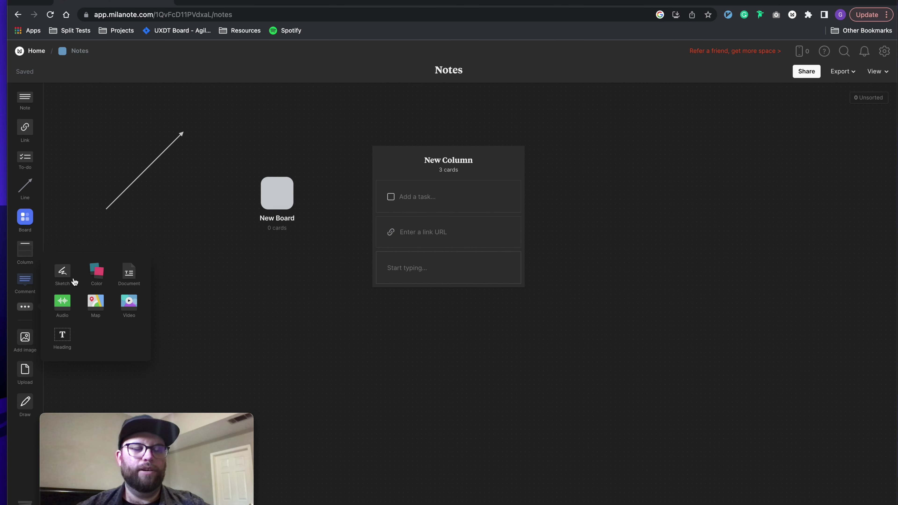
Close the flyout listing the extra card types
left_click(177, 315)
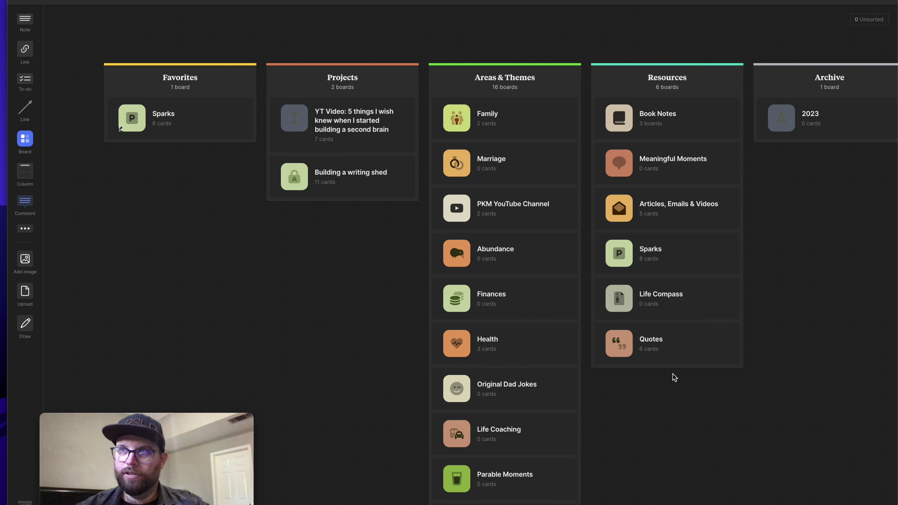
Place and delete a column from the Column tool, then add a New Column from the canvas menu
scroll(362, 241, "right", 1)
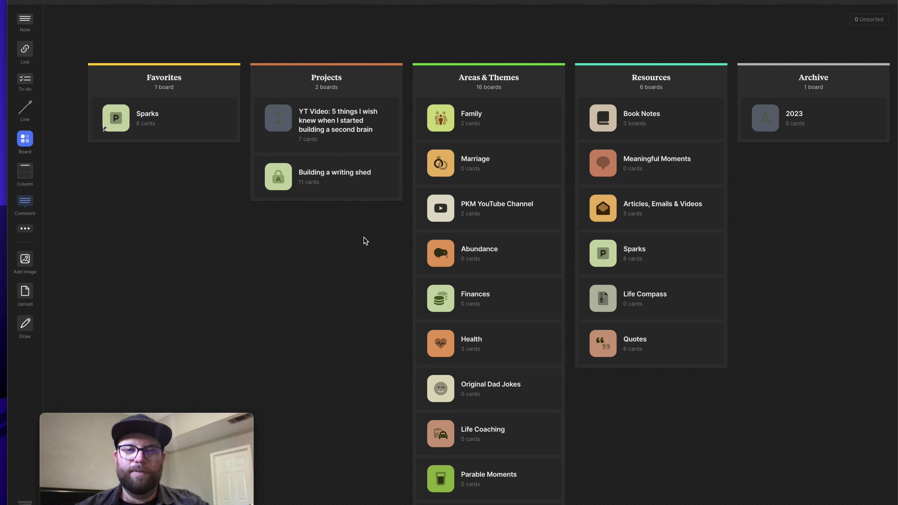
scroll(366, 241, "right", 1)
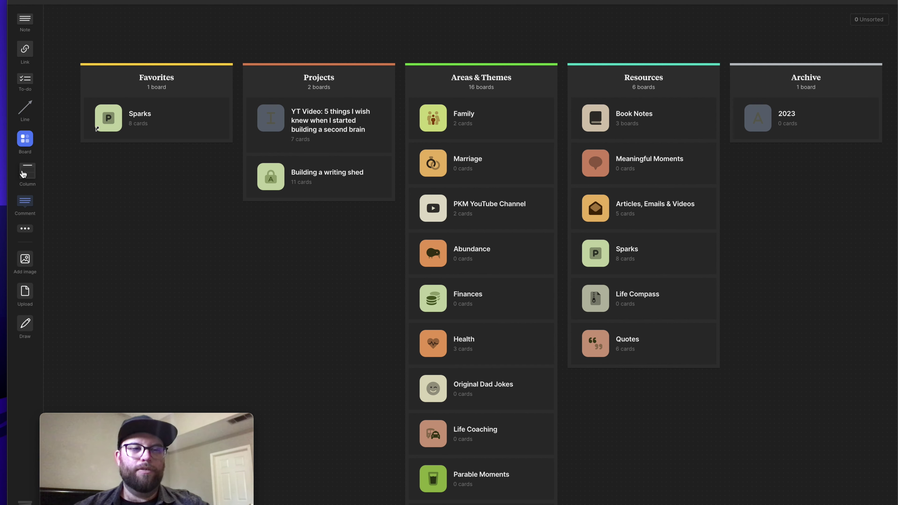
left_click_drag(23, 174, 111, 225)
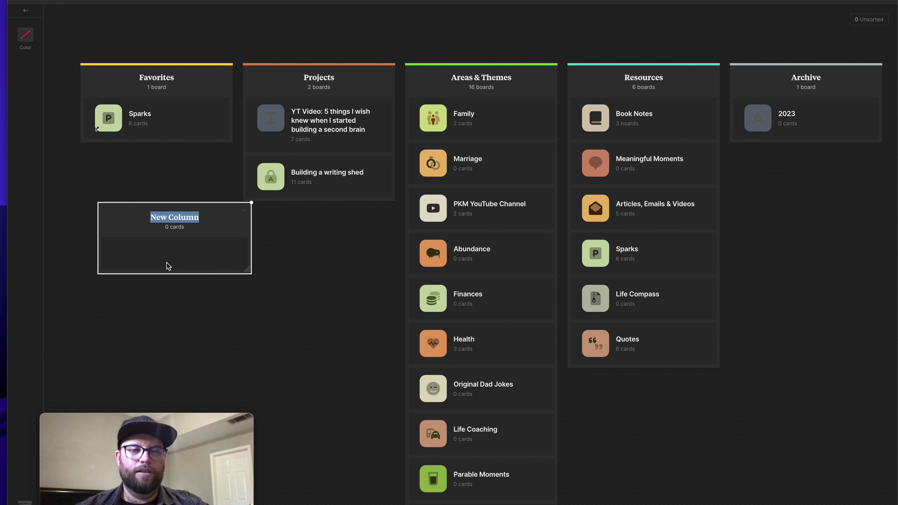
left_click(195, 294)
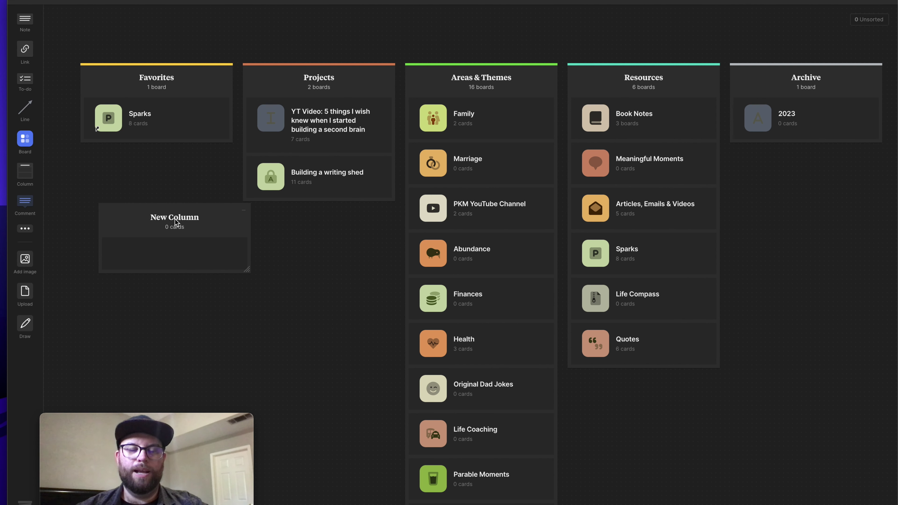
left_click_drag(176, 225, 153, 222)
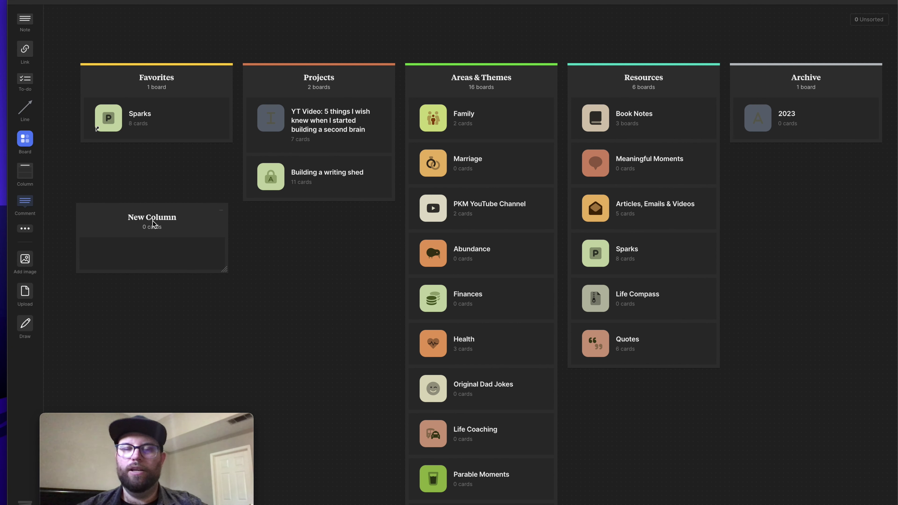
left_click_drag(230, 305, 168, 234)
key("Delete")
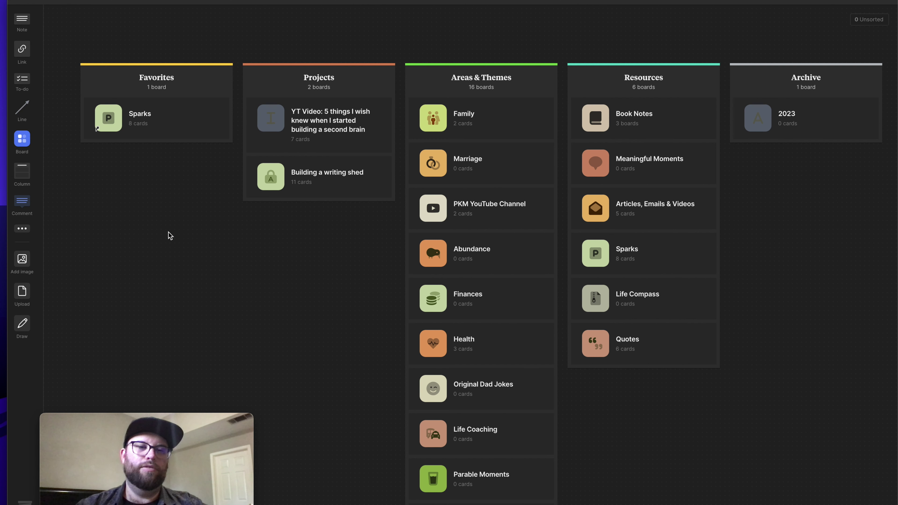
right_click(170, 236)
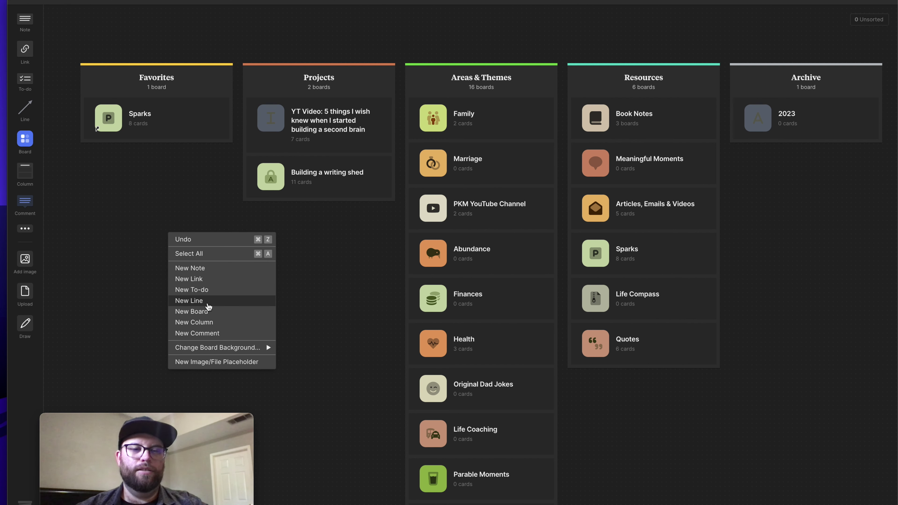
left_click(214, 321)
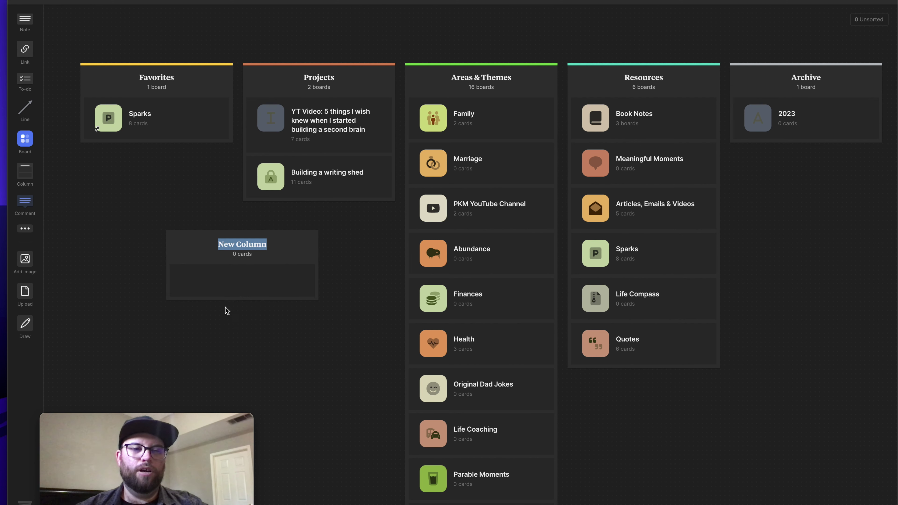
Delete the empty New Column, leaving only the five PARA columns
left_click(272, 323)
left_click(252, 270)
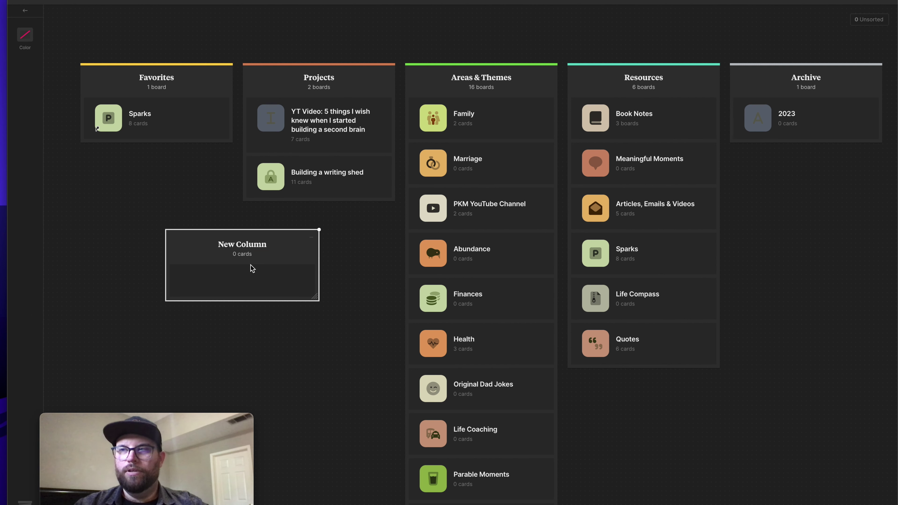
key("Delete")
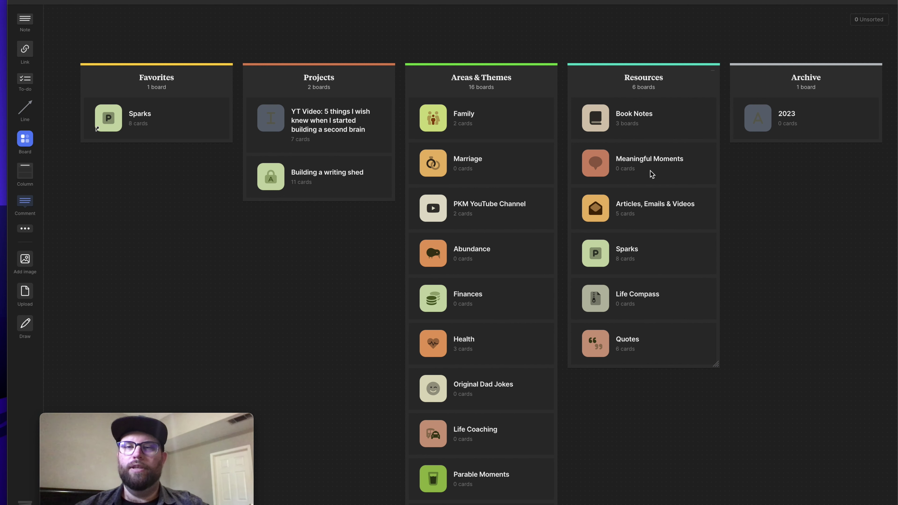
Collapse the Areas & Themes, Resources and Archive columns
scroll(601, 166, "right", 1)
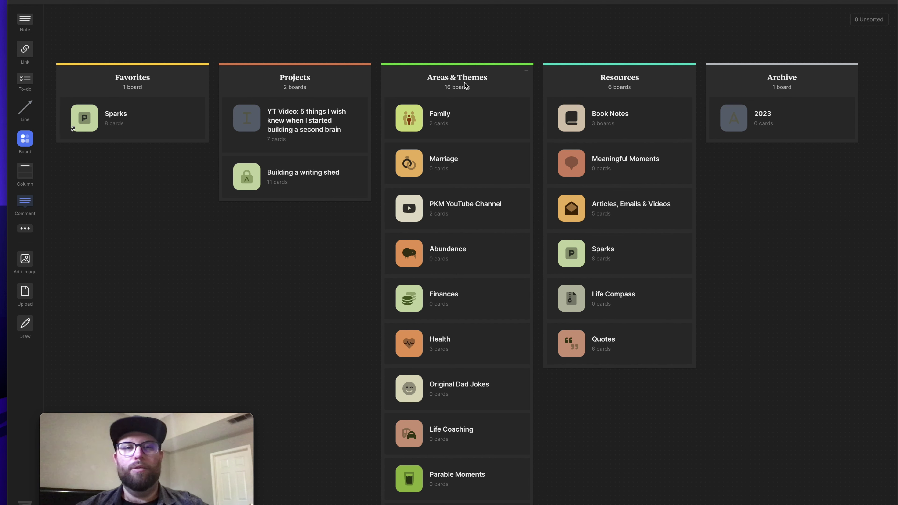
left_click(526, 73)
left_click(687, 72)
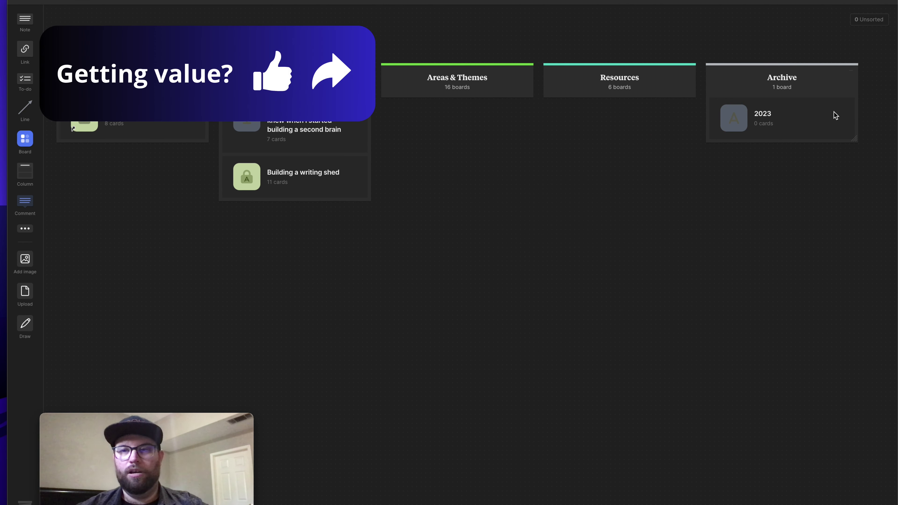
left_click(850, 72)
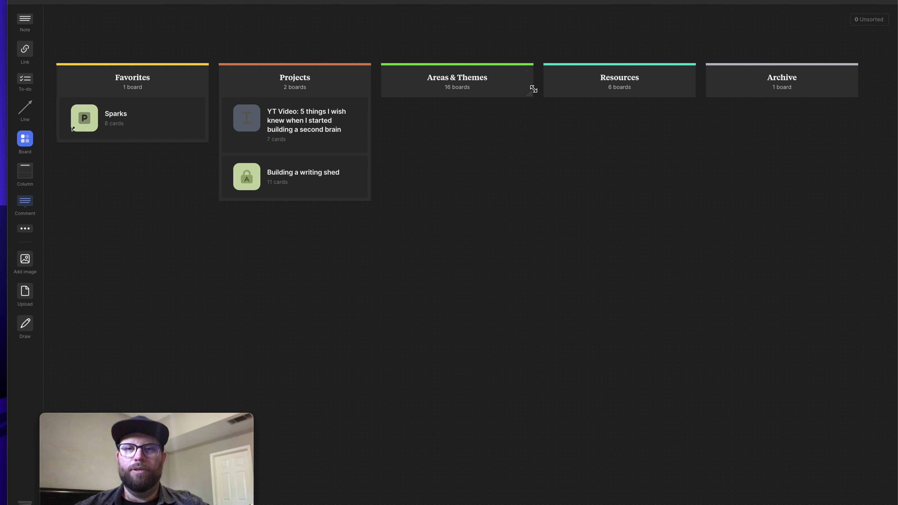
Re-expand Resources and Areas & Themes, then open the Sparks board from Resources
left_click(689, 71)
left_click(525, 73)
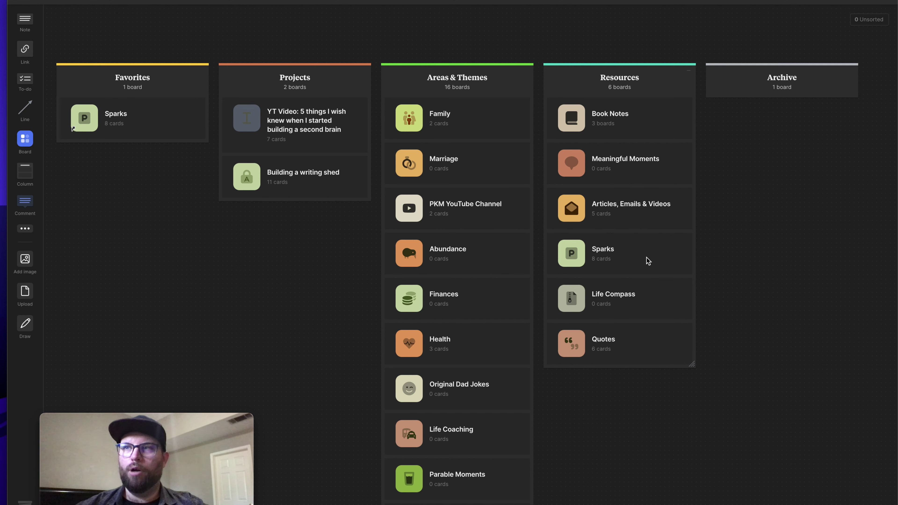
scroll(648, 261, "down", 1)
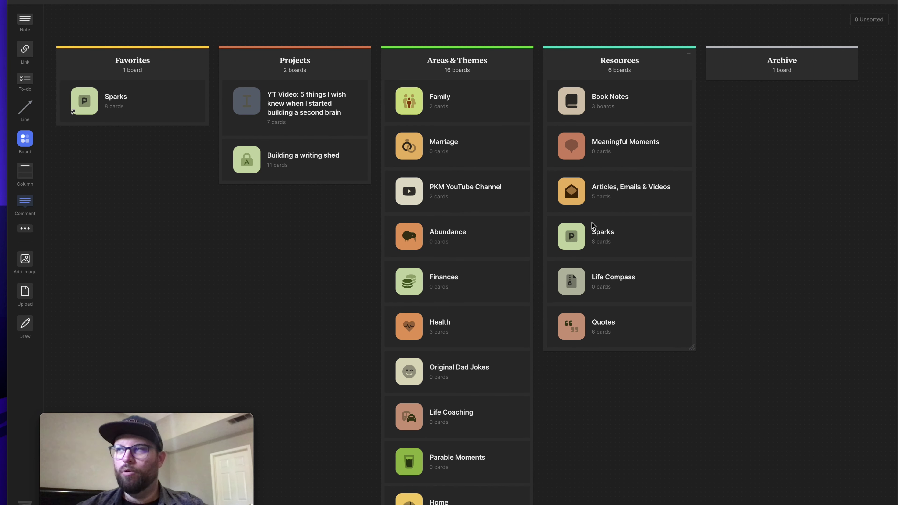
left_click(636, 232)
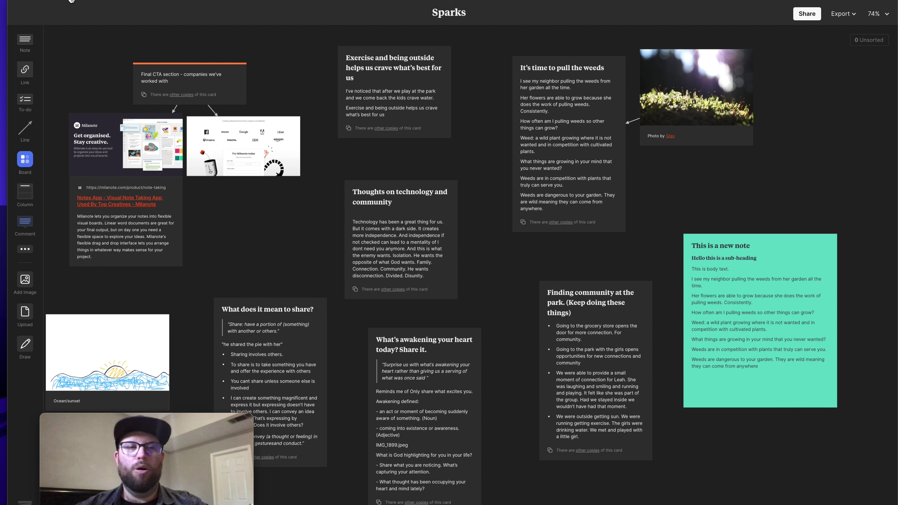
Pan to the Sparks board's top-left corner and drop a new note card there
scroll(379, 198, "down", 2)
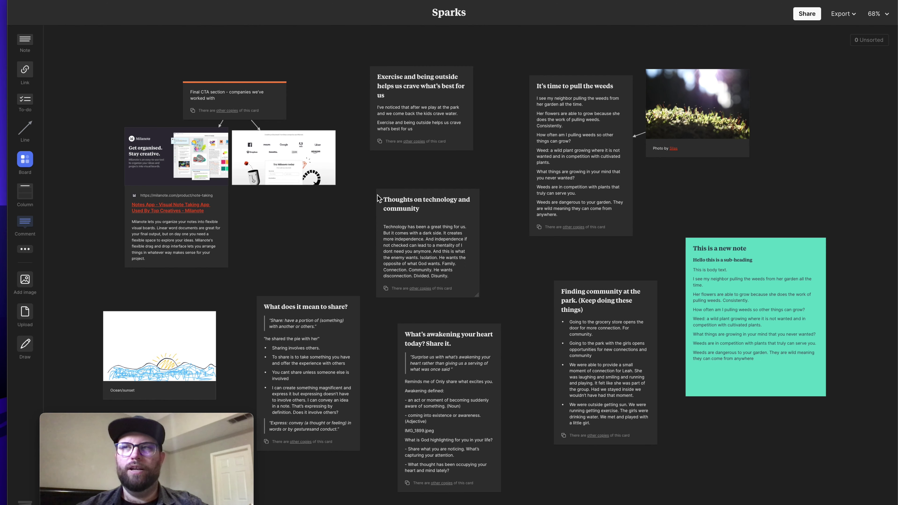
scroll(378, 198, "left", 2)
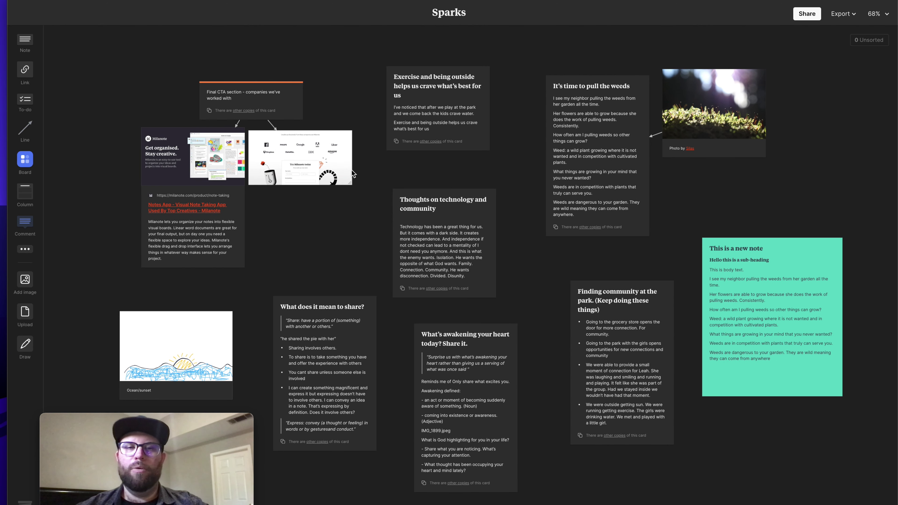
scroll(351, 170, "up", 2)
scroll(328, 156, "left", 3)
scroll(208, 126, "up", 3)
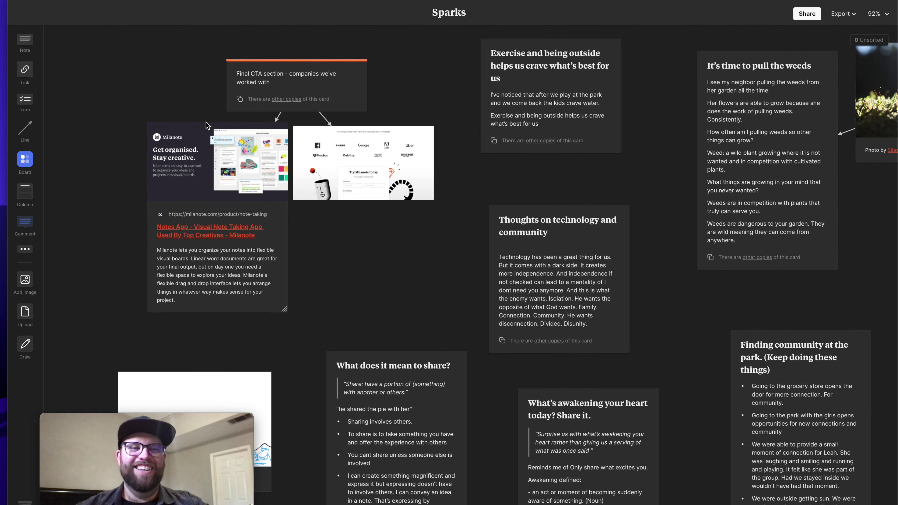
scroll(188, 122, "left", 2)
left_click_drag(25, 43, 119, 65)
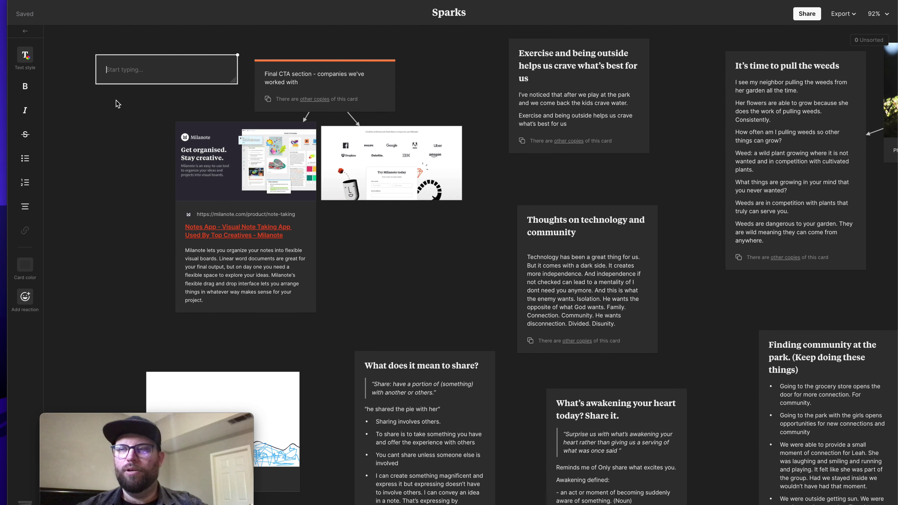
Stop editing and discard the first empty note card
left_click(114, 114)
left_click(117, 73)
key("Escape")
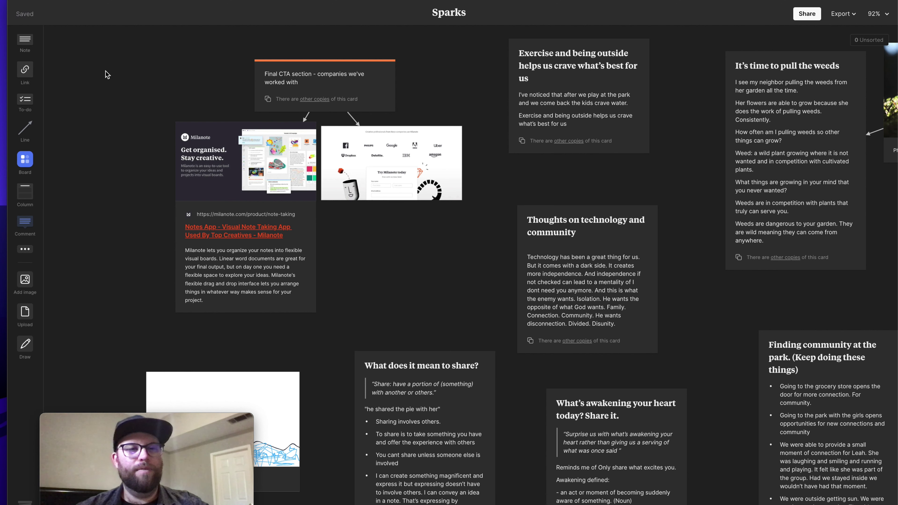
Create empty notes by double-clicking and via right-click New Note, then delete them
double_click(106, 69)
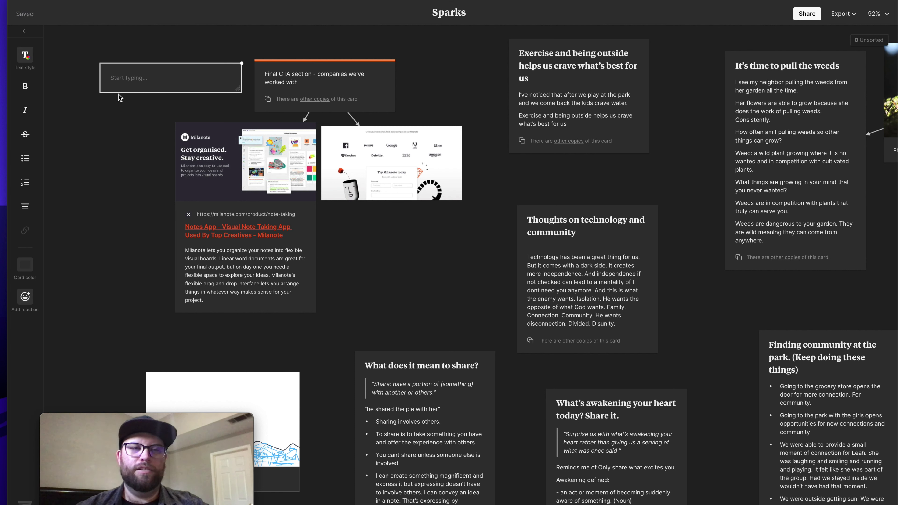
left_click(127, 108)
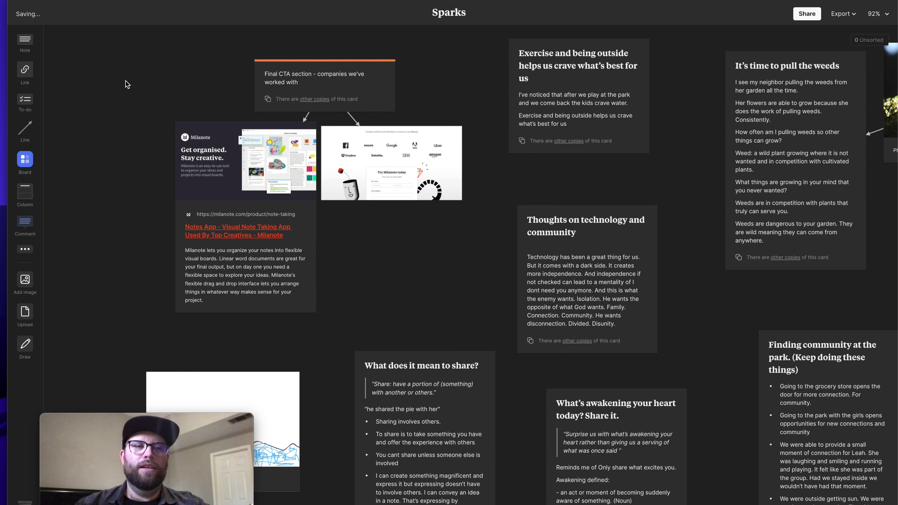
right_click(104, 72)
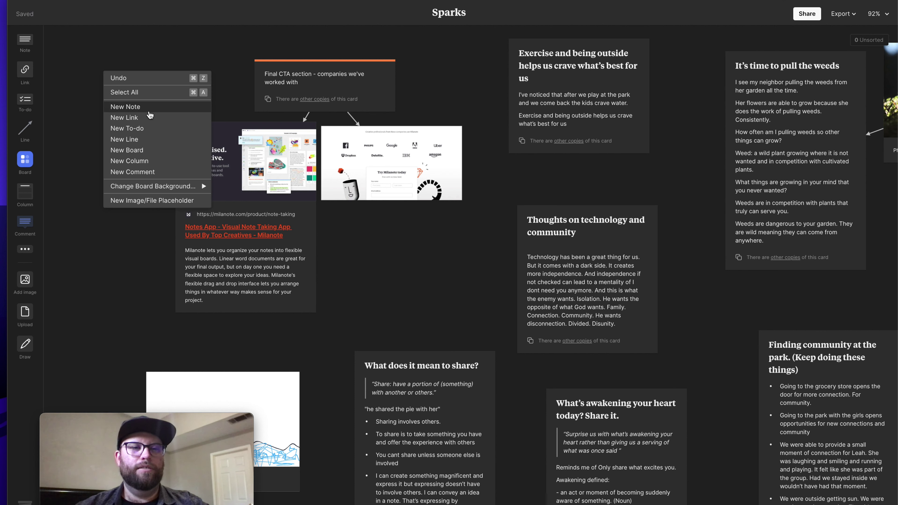
left_click(147, 108)
left_click(137, 123)
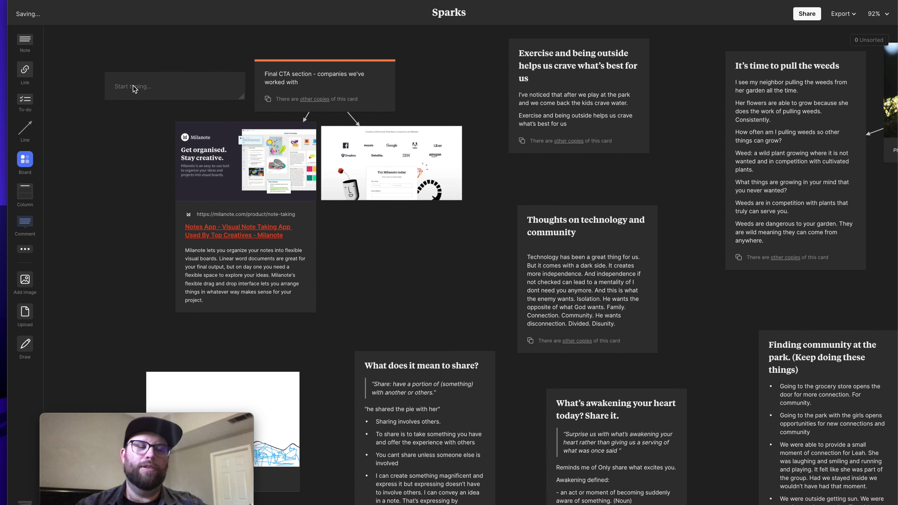
left_click_drag(95, 65, 130, 85)
key("Delete")
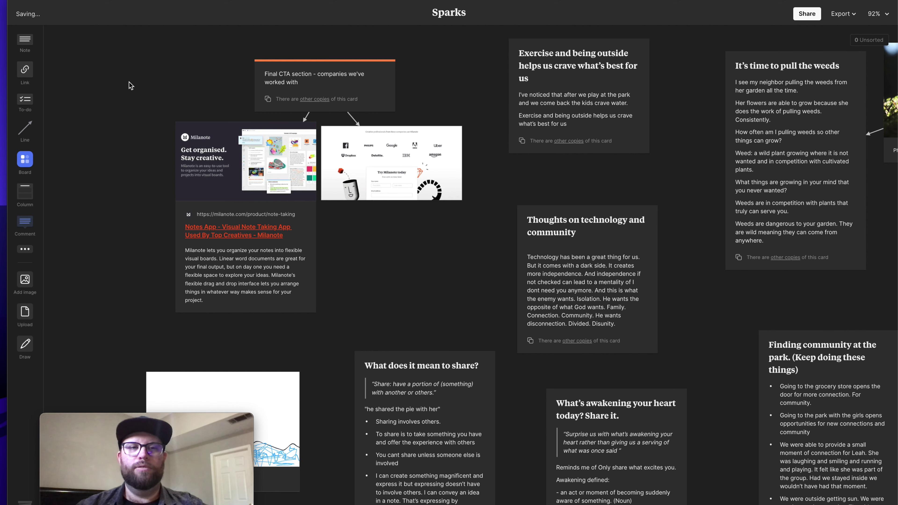
scroll(173, 149, "down", 3)
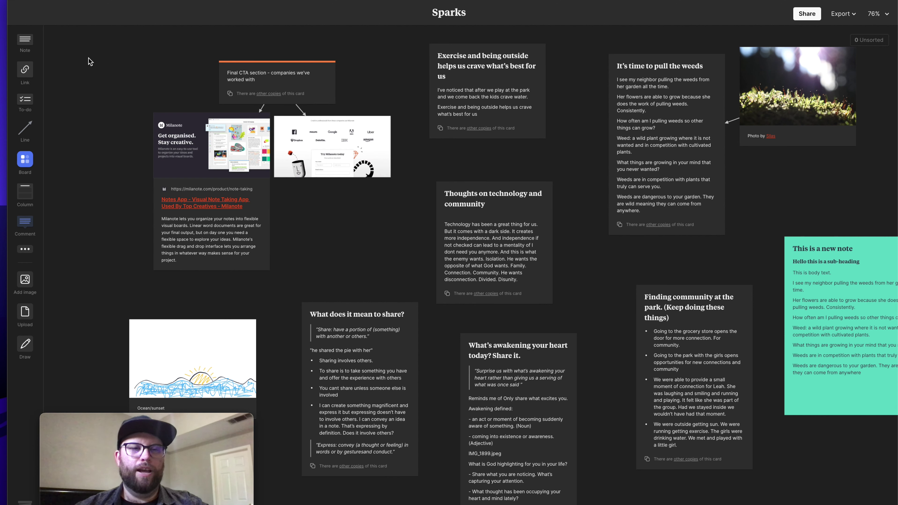
Create a note with lines 'this is a title', 'thisnis a sub title', 'This is a quote'; select the subtitle
double_click(83, 65)
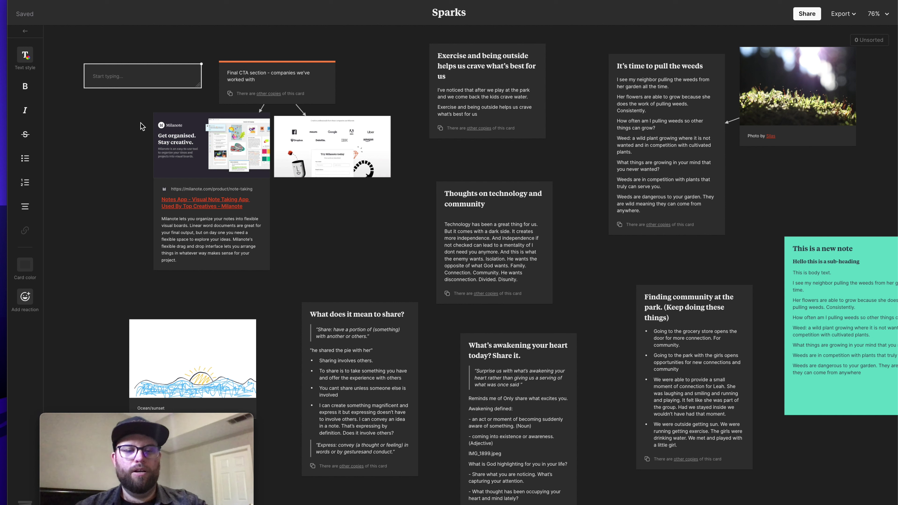
type("this is")
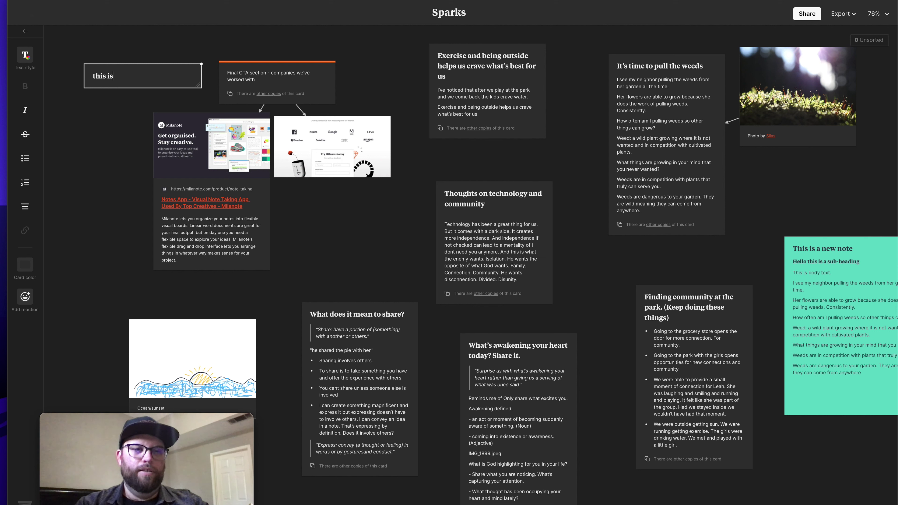
type(" a title")
key("Return")
type("thisnis a")
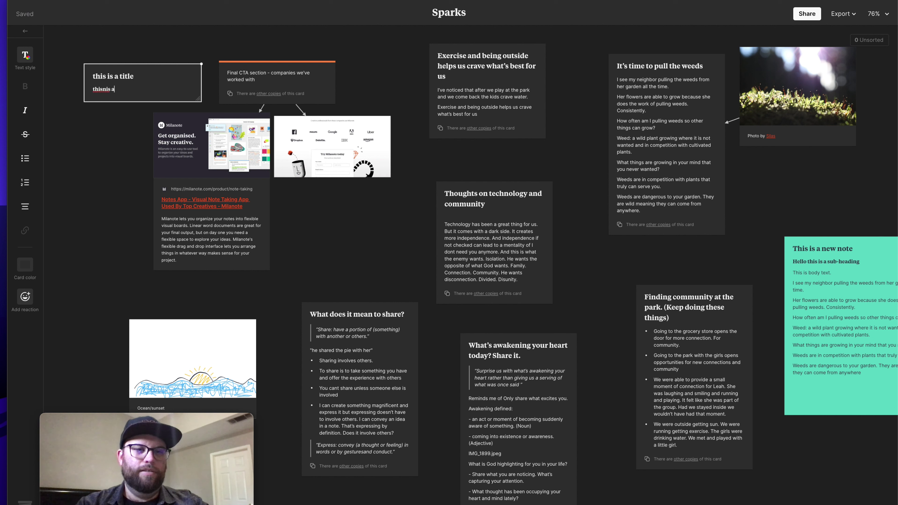
type(" sub title")
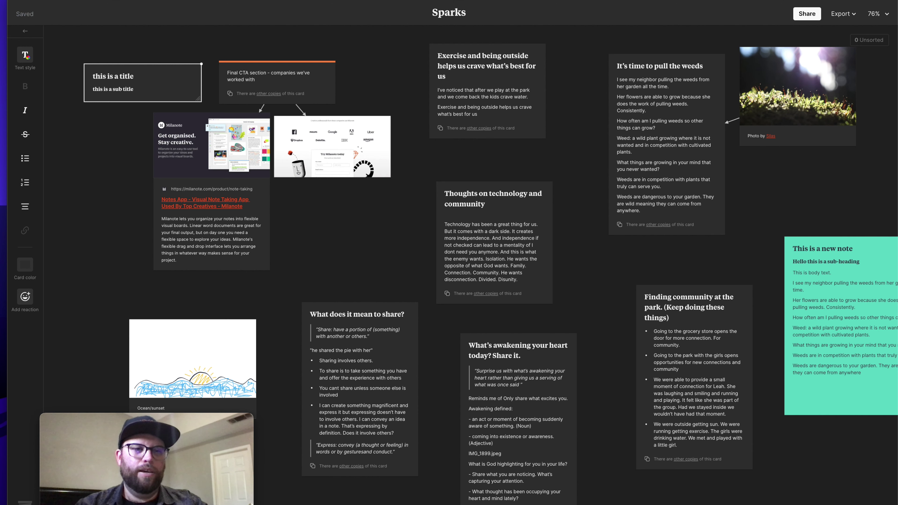
key("Return")
type("This is a quote”")
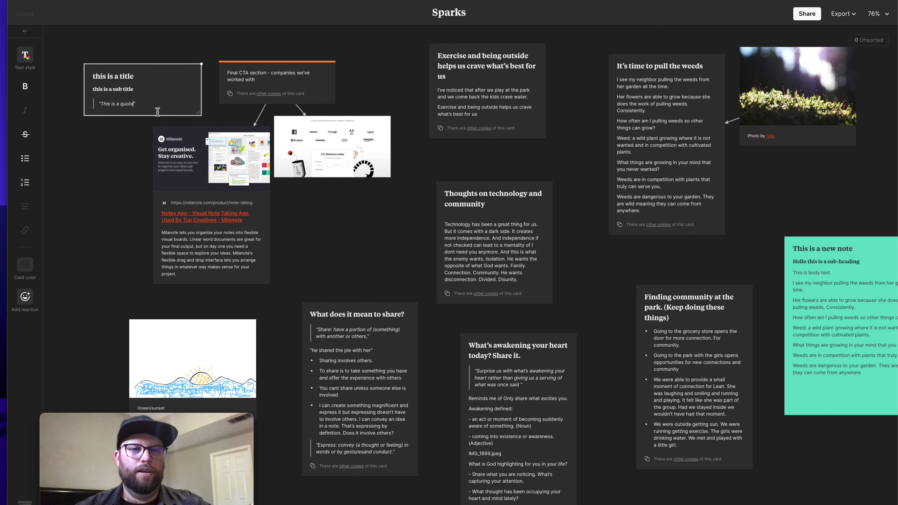
scroll(158, 112, "up", 5)
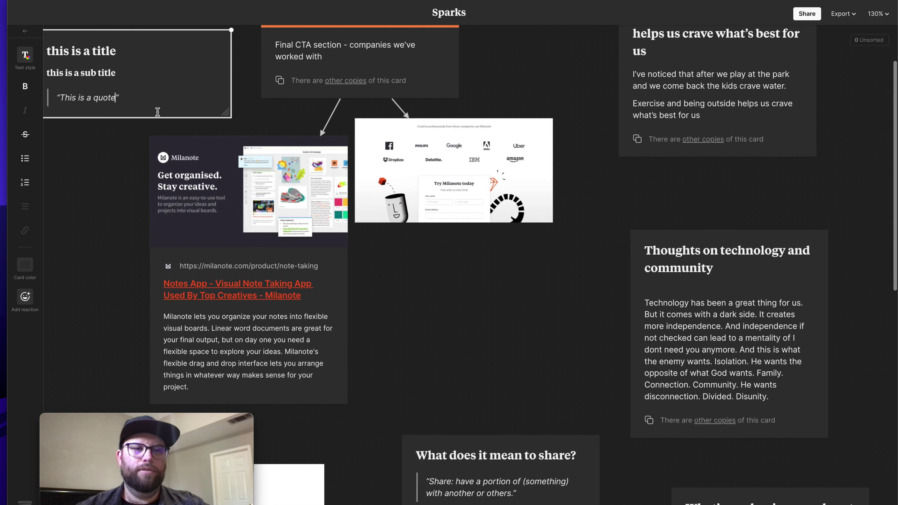
scroll(157, 111, "up", 2)
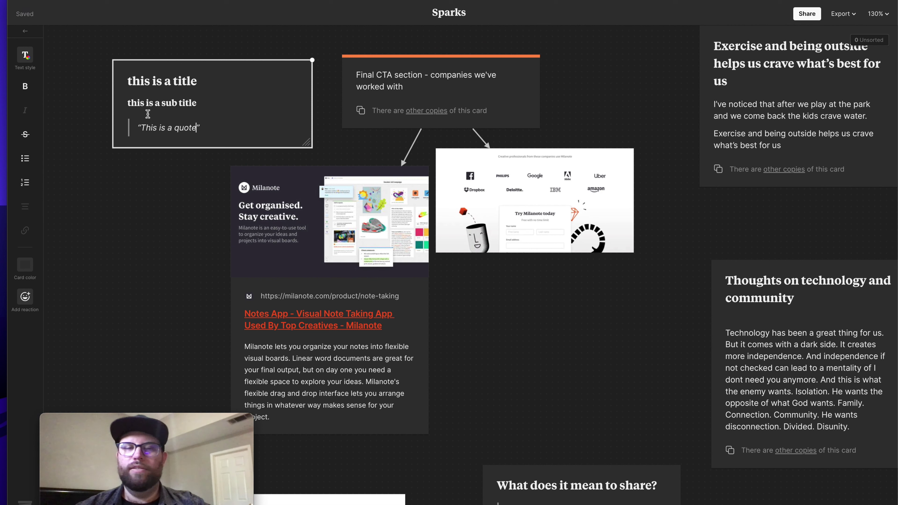
triple_click(181, 106)
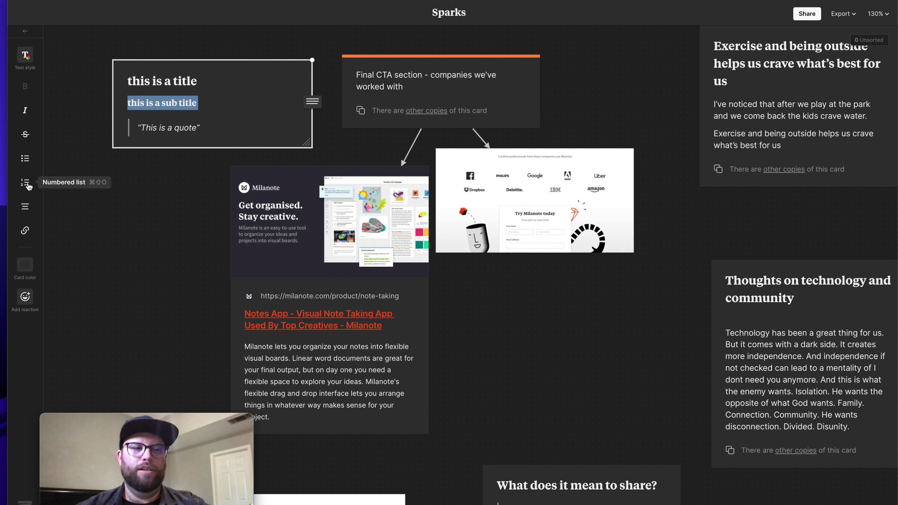
Toggle the subtitle between centre and left alignment, leaving it left-aligned
left_click(26, 206)
left_click(27, 208)
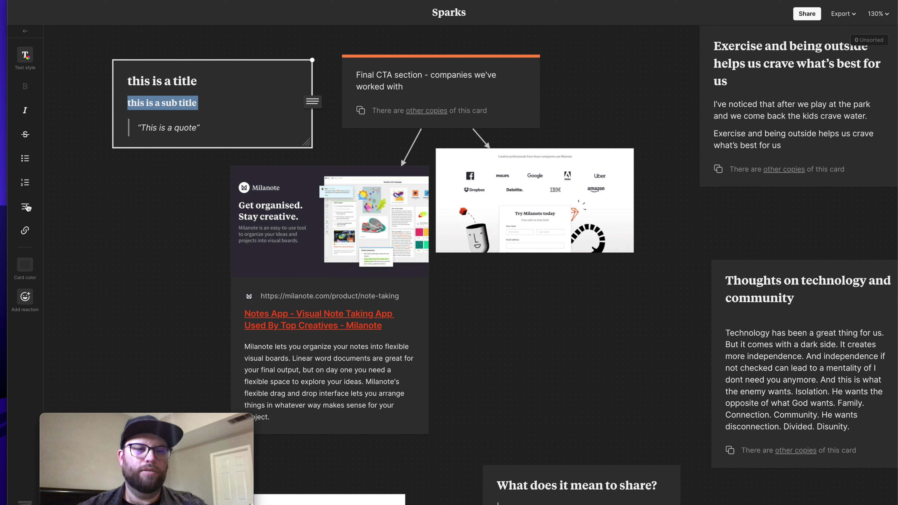
left_click(27, 208)
left_click(27, 208)
left_click(27, 209)
left_click(27, 210)
left_click(28, 212)
left_click(28, 212)
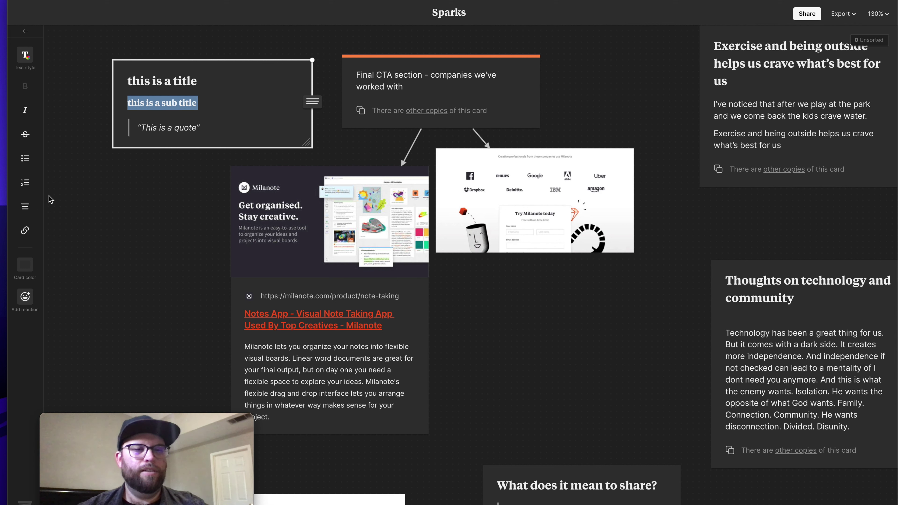
Cancel adding a link to the subtitle, then re-edit and finish the quote card
left_click(25, 232)
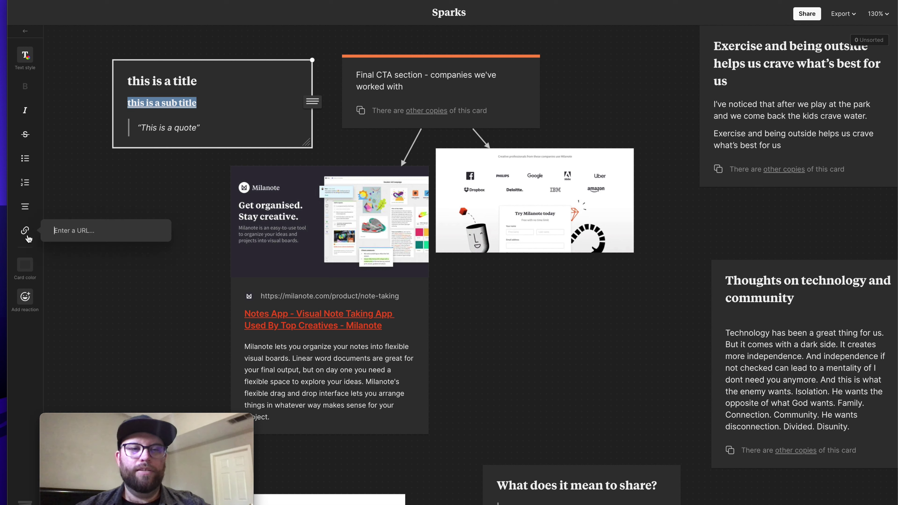
key("Escape")
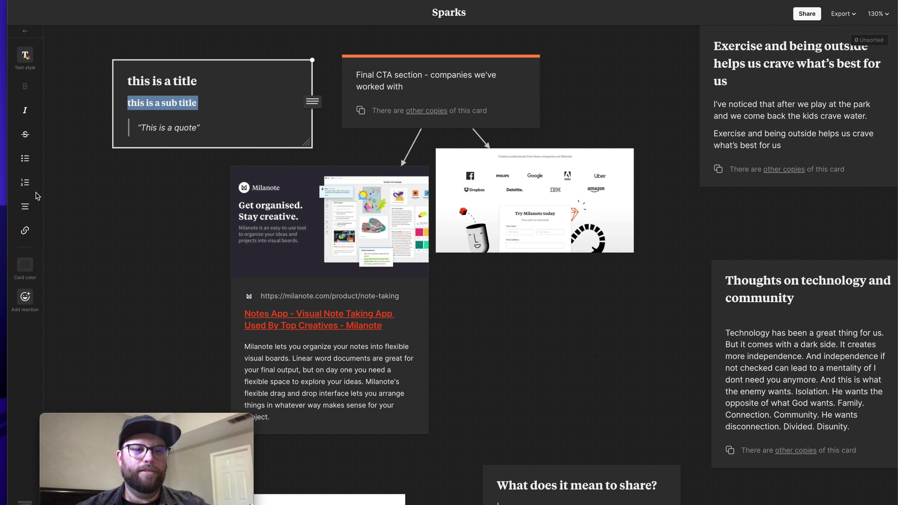
left_click(142, 188)
left_click(212, 106)
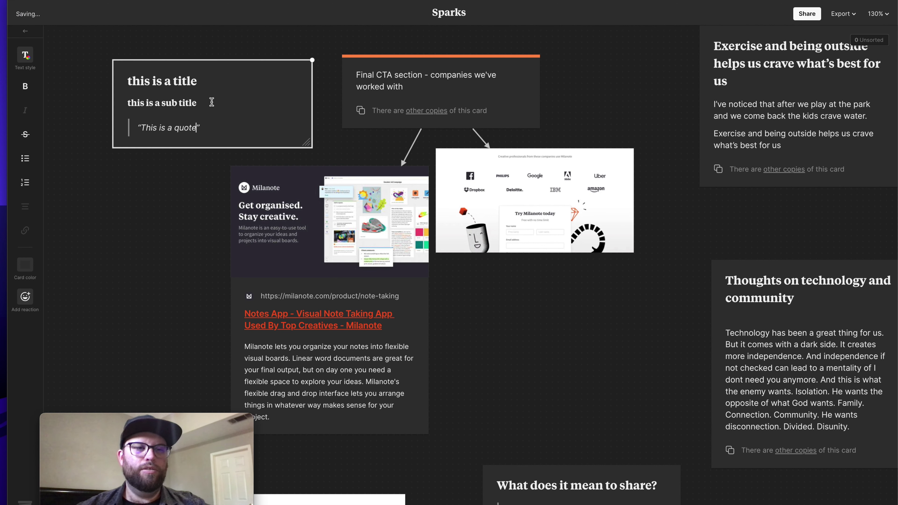
left_click(197, 128)
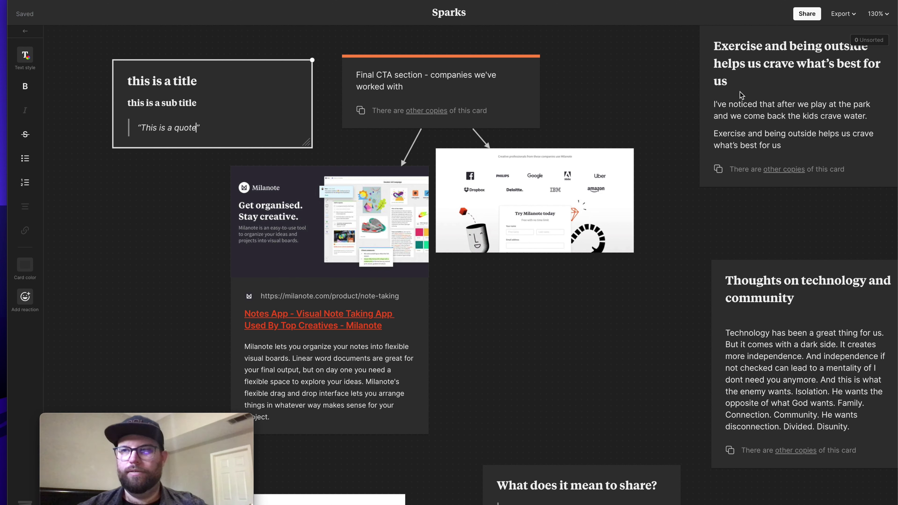
left_click(170, 225)
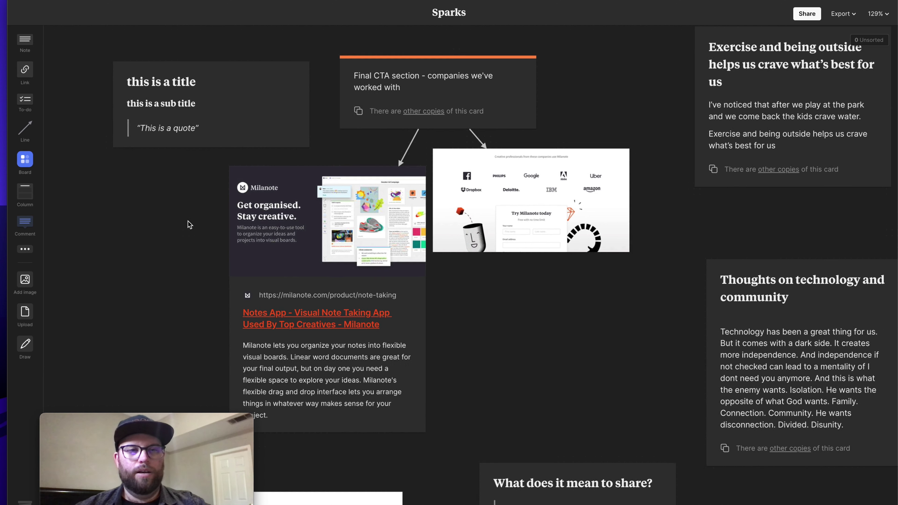
scroll(184, 223, "down", 2)
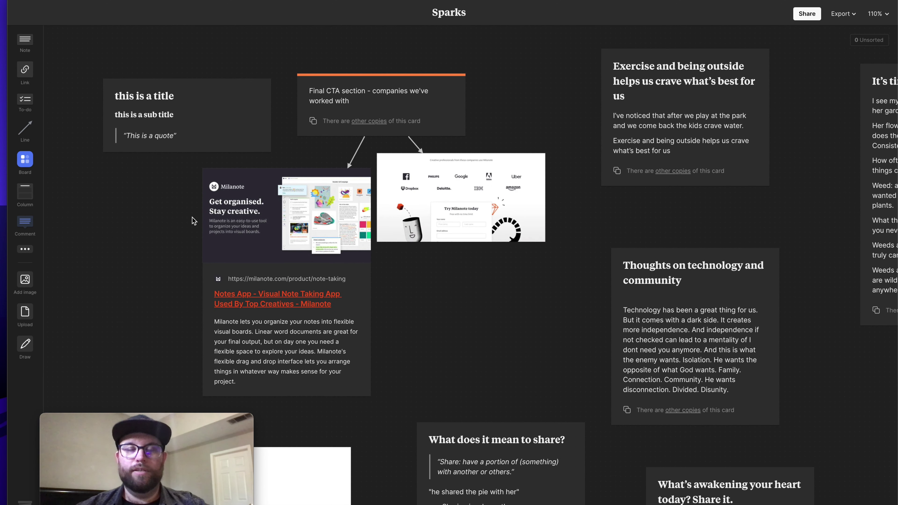
Resize the title-and-quote card by its corner handle, then right-click it for its actions
left_click(212, 131)
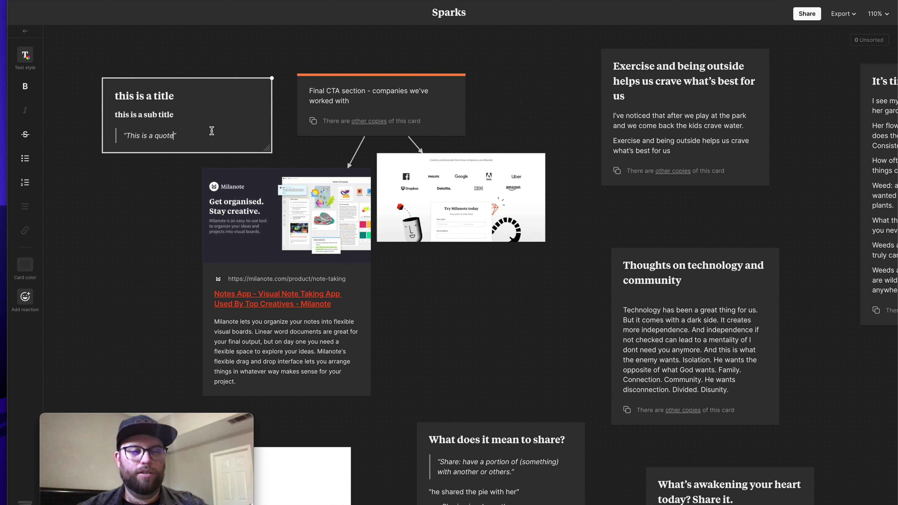
mouse_move(271, 153)
left_mouse_down()
mouse_move(428, 311)
mouse_move(359, 316)
mouse_move(226, 295)
mouse_move(403, 296)
mouse_move(497, 324)
mouse_move(261, 262)
mouse_move(260, 172)
mouse_move(241, 164)
mouse_move(251, 170)
mouse_move(256, 159)
left_mouse_up()
left_click(166, 179)
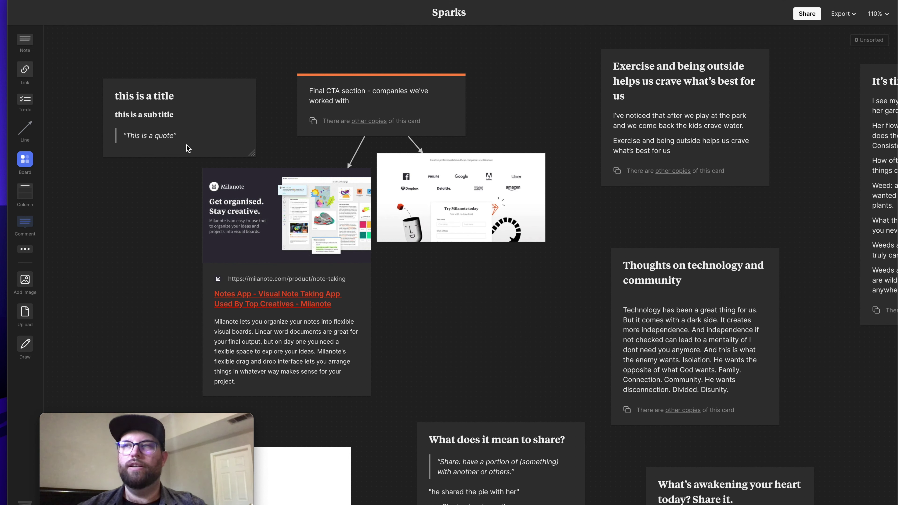
left_click(201, 133)
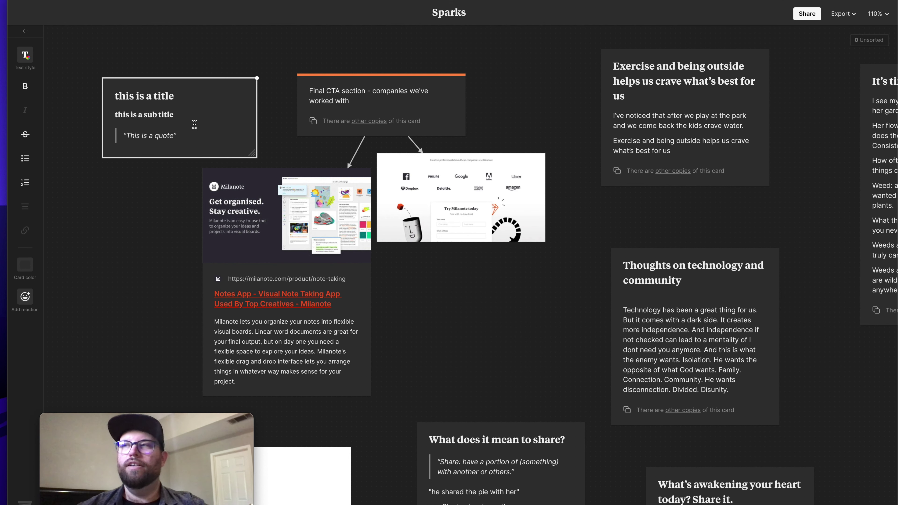
left_click(145, 193)
left_click(155, 142)
right_click(177, 112)
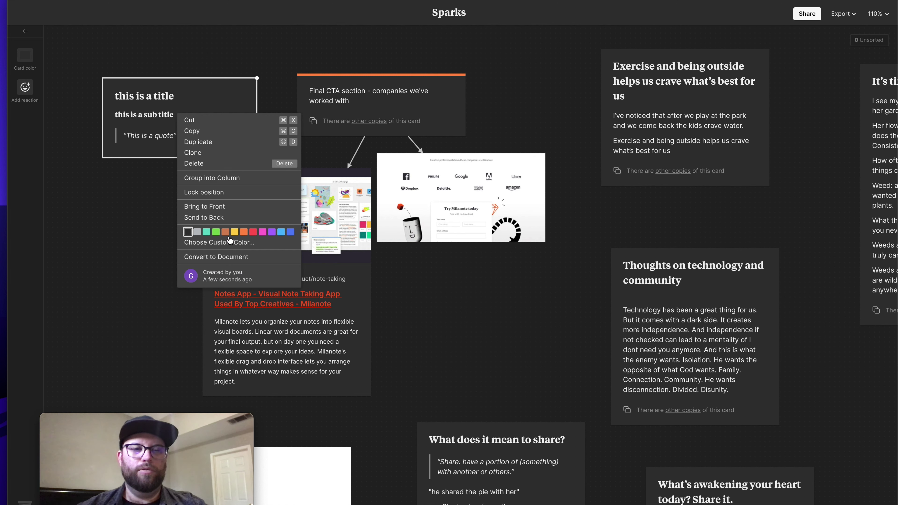
Convert the title card into a document
left_click(235, 257)
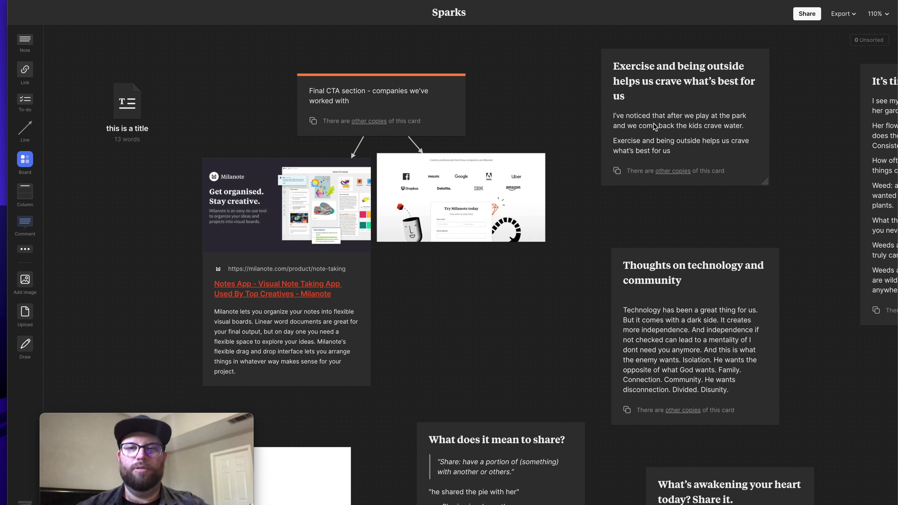
left_click(635, 79)
left_click(531, 115)
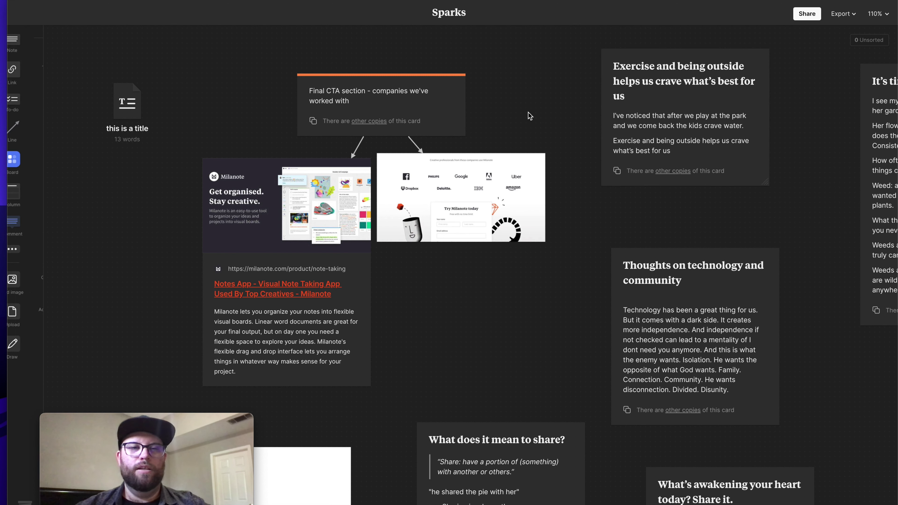
Marquee-select the 'this is a title' document and convert it back into a note
left_click_drag(100, 70, 152, 139)
right_click(131, 109)
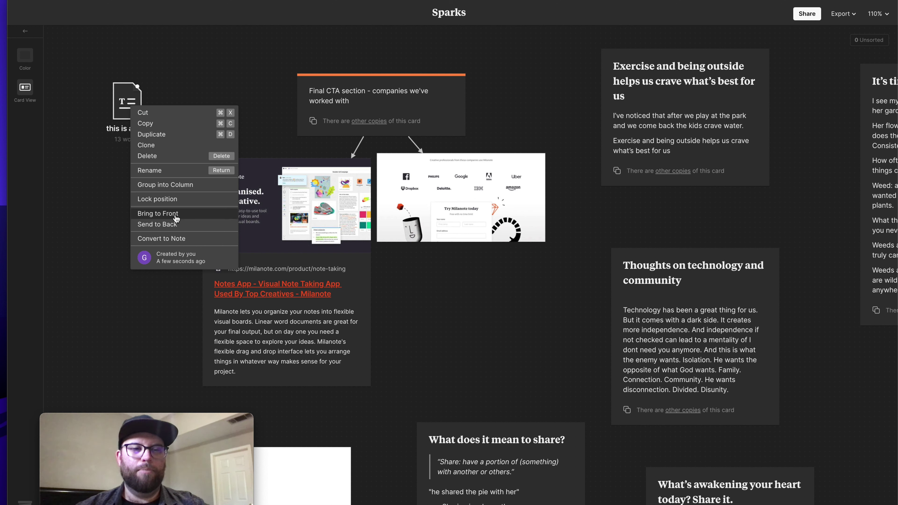
left_click(175, 239)
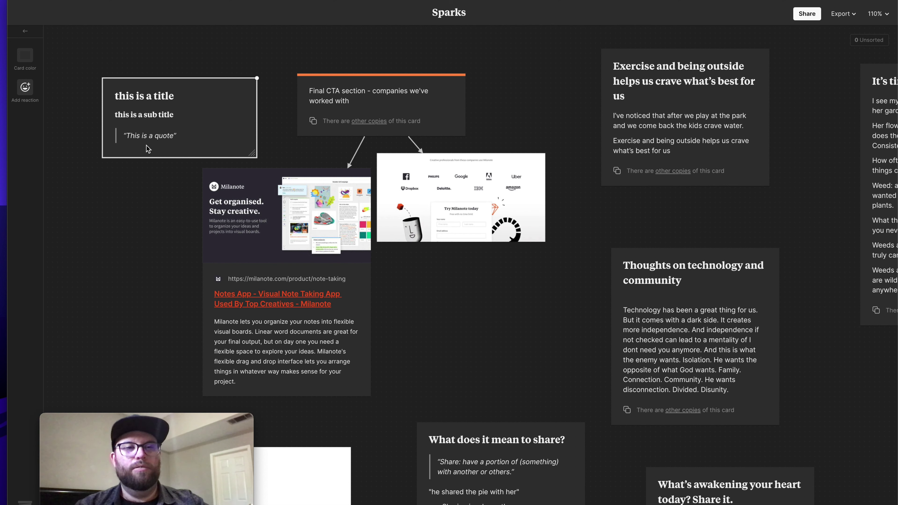
left_click(123, 198)
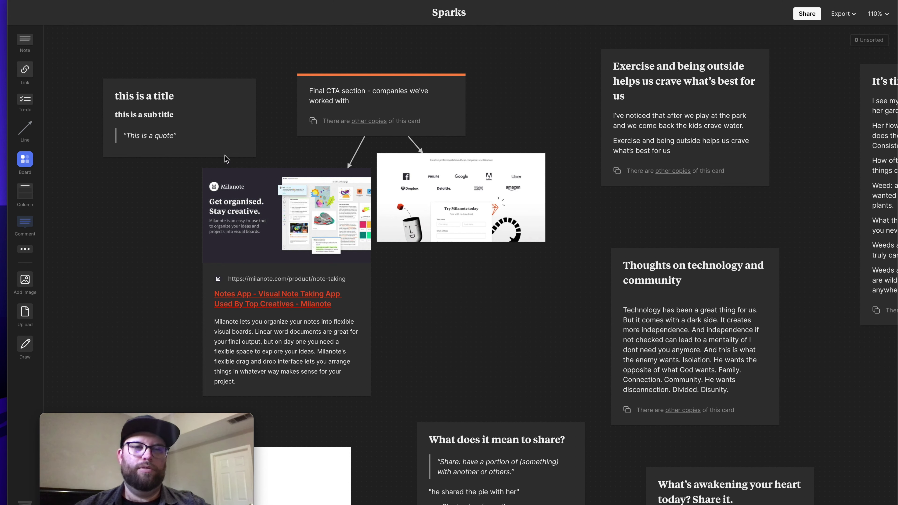
scroll(258, 167, "down", 1)
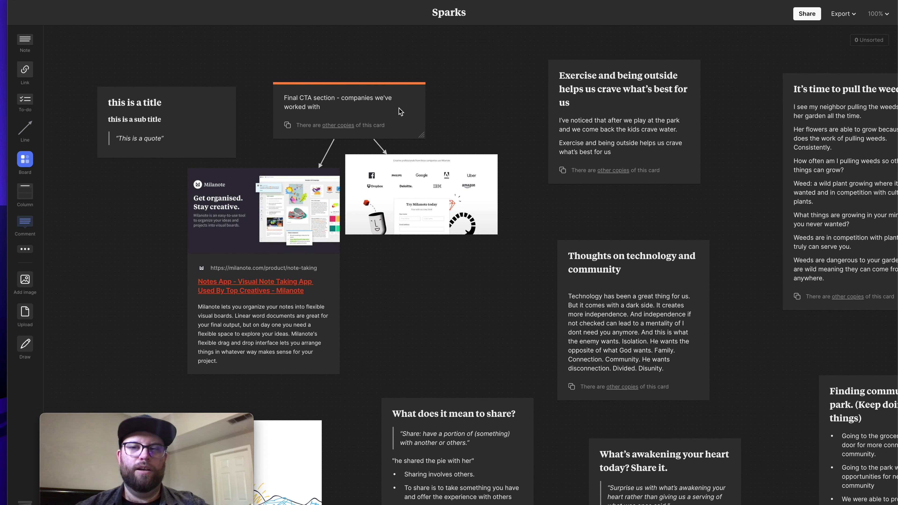
scroll(400, 112, "down", 1)
scroll(398, 119, "right", 5)
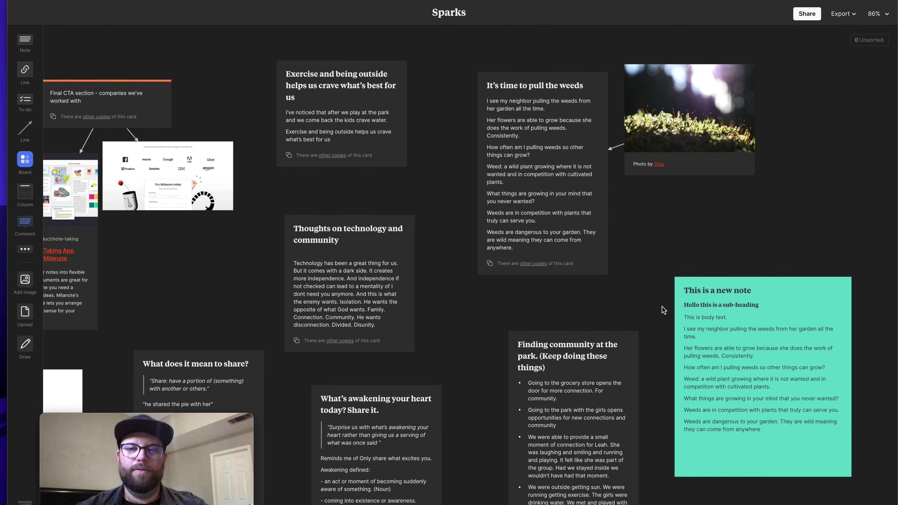
left_click(682, 312)
scroll(683, 311, "left", 5)
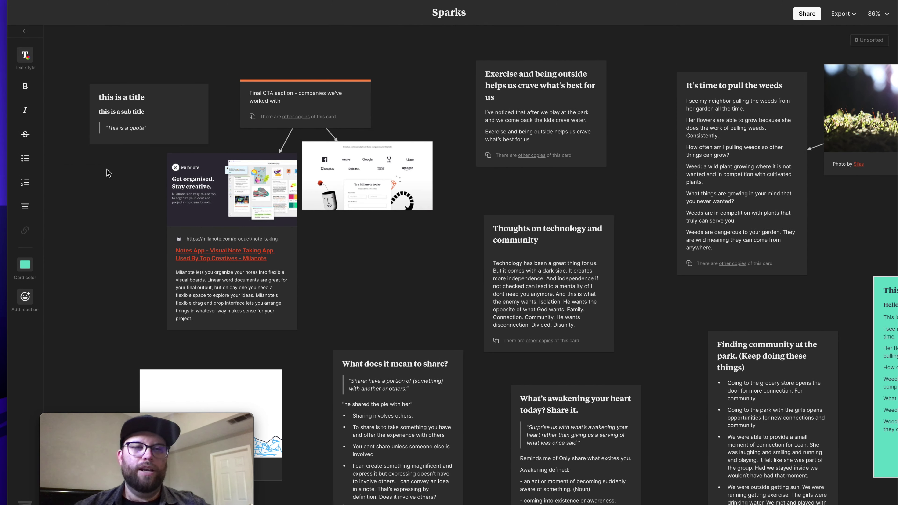
left_click(114, 172)
scroll(124, 131, "up", 1)
left_click(96, 92)
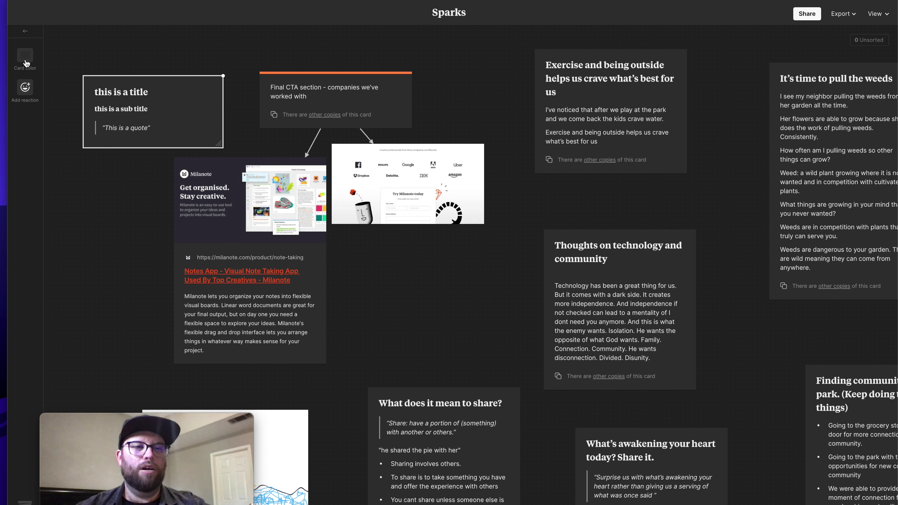
Colour the title card teal and move it below the Milanote link card
left_click(26, 63)
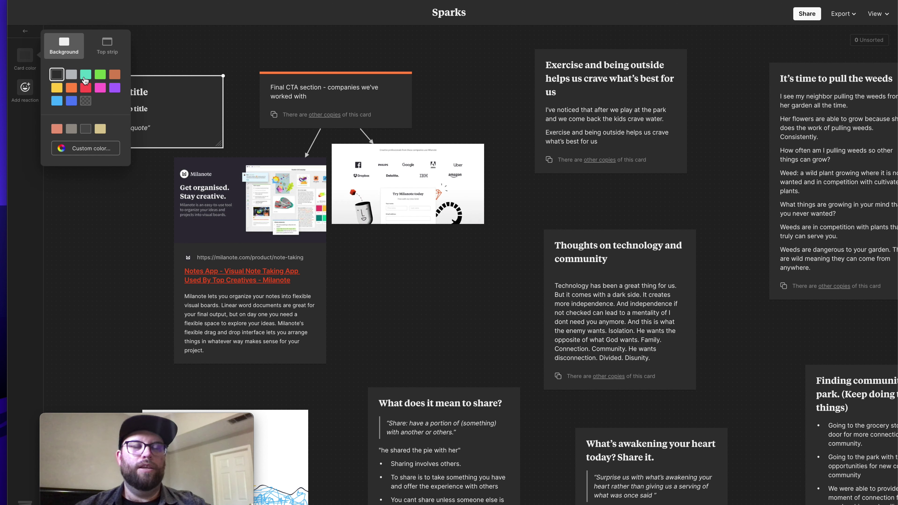
left_click(85, 75)
scroll(190, 156, "left", 2)
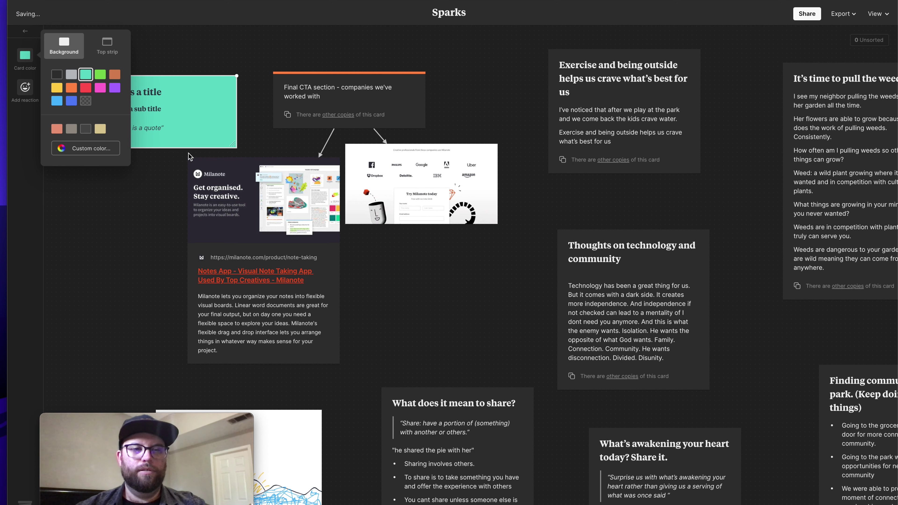
left_click_drag(176, 141, 139, 283)
Try salmon and green backgrounds, then remove the card's background colour
left_click(25, 56)
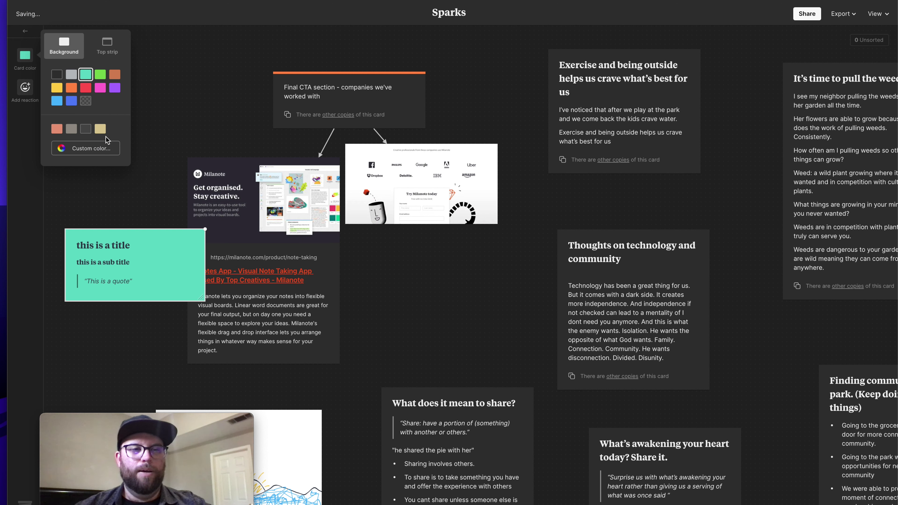
left_click(56, 129)
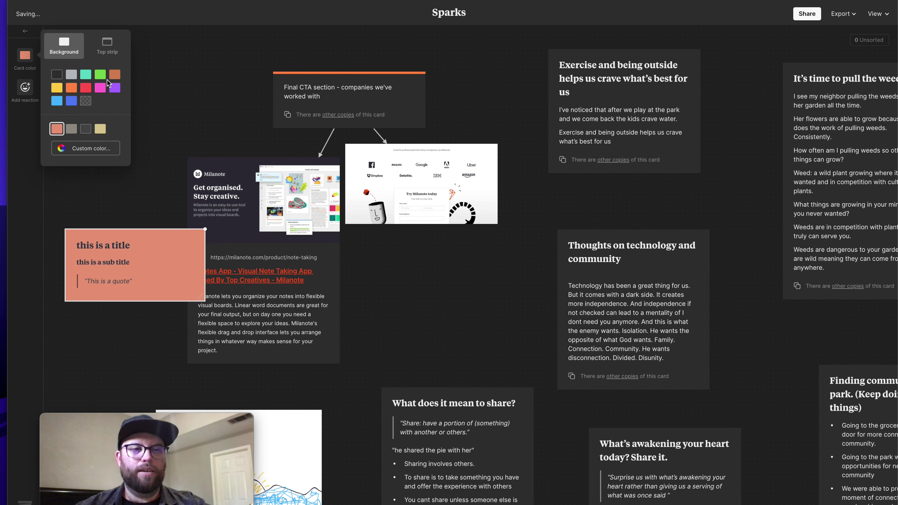
left_click(100, 75)
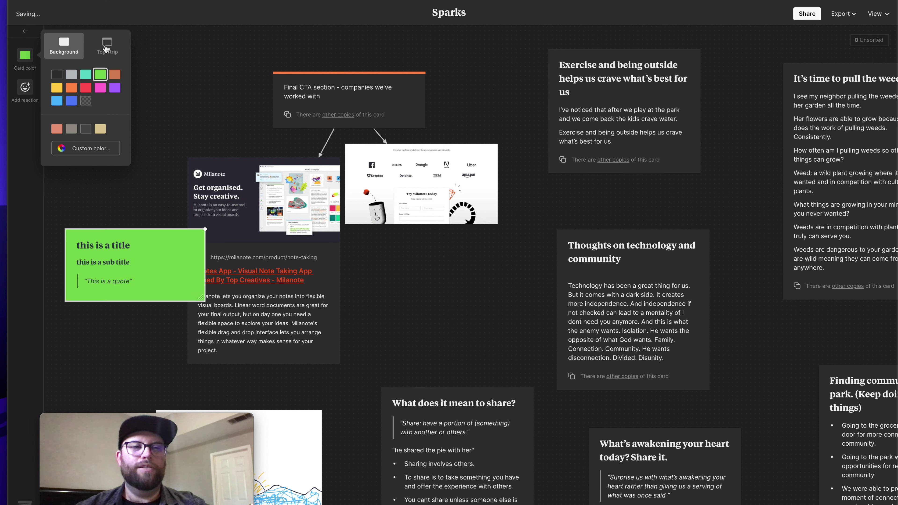
left_click(107, 48)
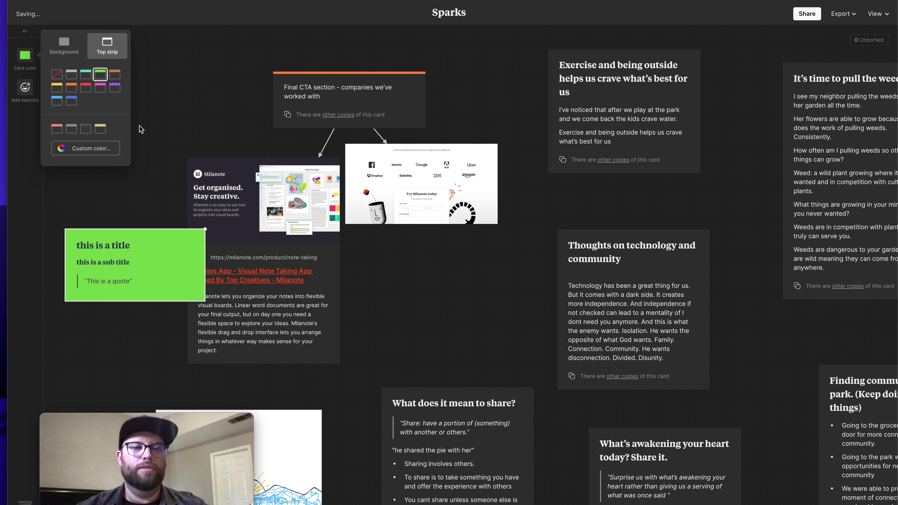
left_click(67, 47)
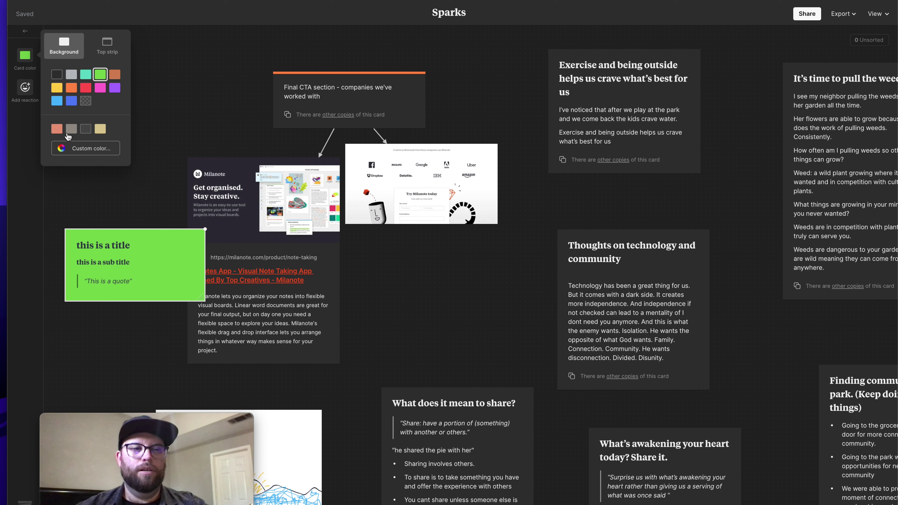
left_click(56, 74)
Set the card's top strip to red after trying pink and purple
left_click(106, 49)
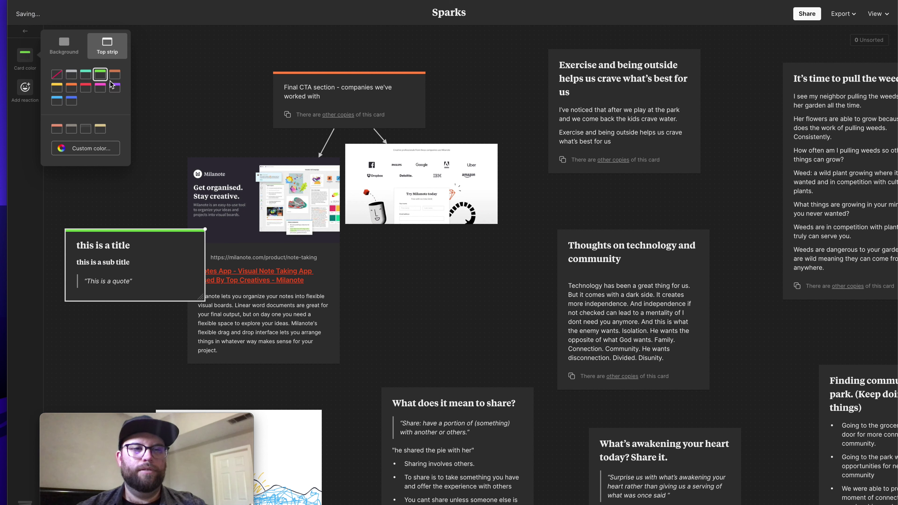
left_click(85, 87)
left_click(100, 87)
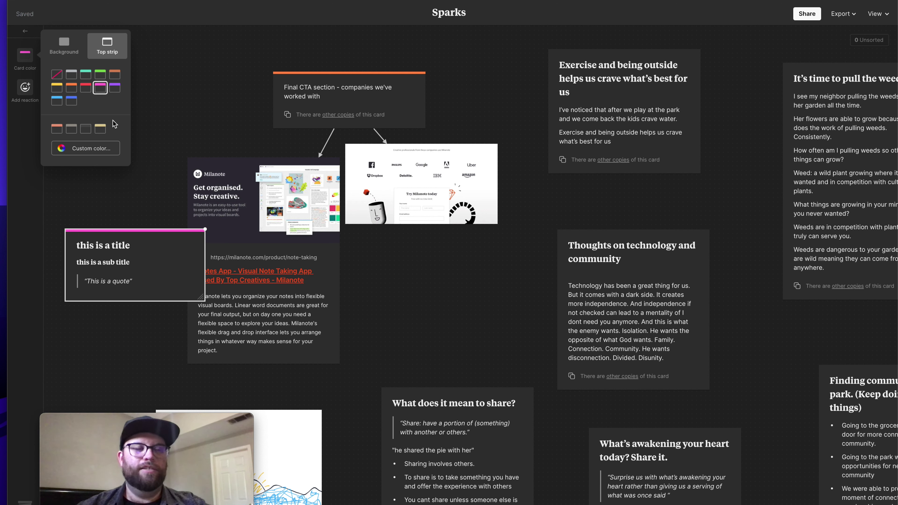
left_click(114, 87)
left_click(100, 89)
left_click(85, 88)
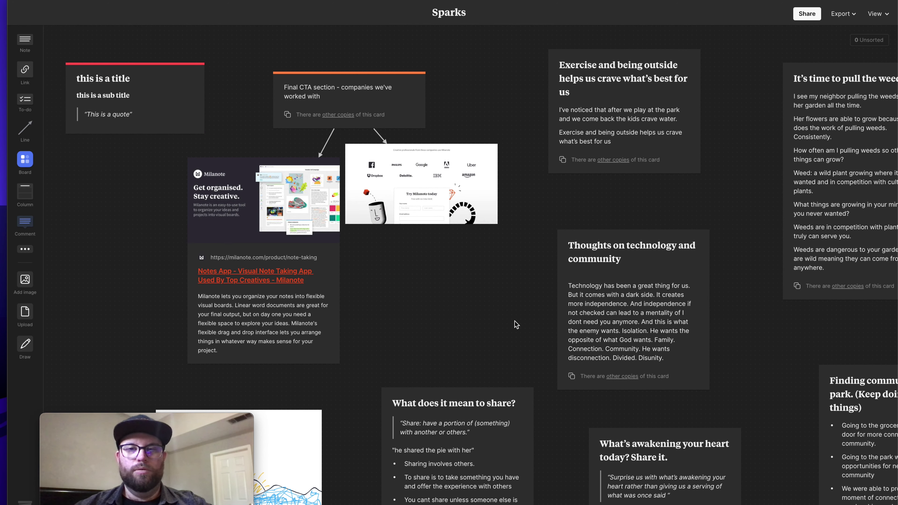
scroll(516, 325, "right", 2)
scroll(516, 325, "right", 5)
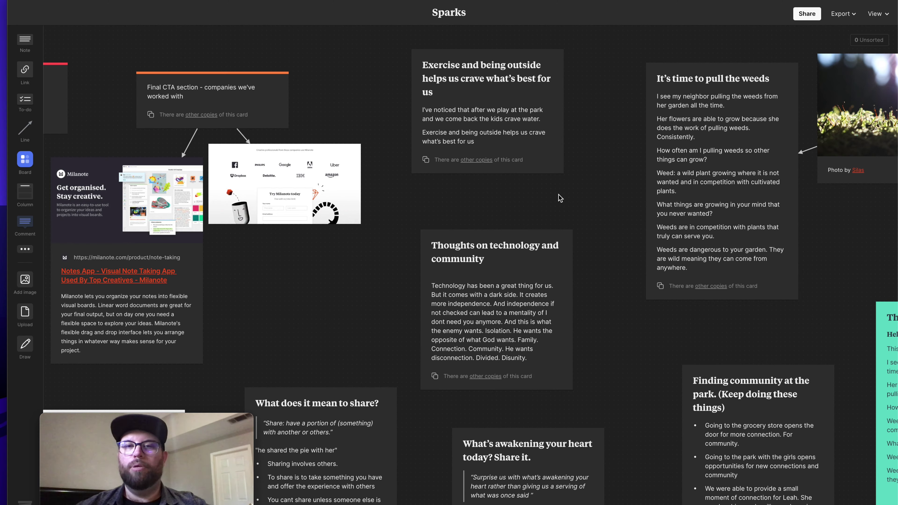
scroll(567, 220, "up", 5)
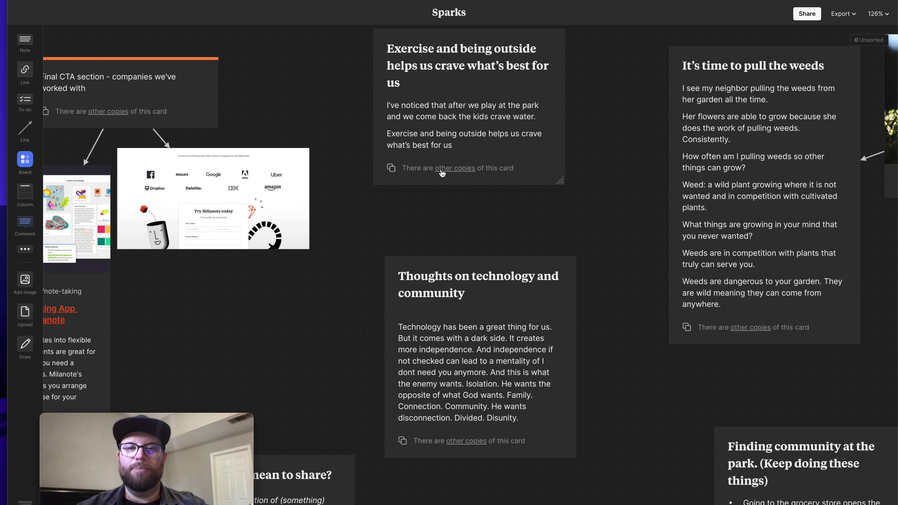
Check the other copies of the 'Exercise and being outside' card and open the Health board
left_click(455, 169)
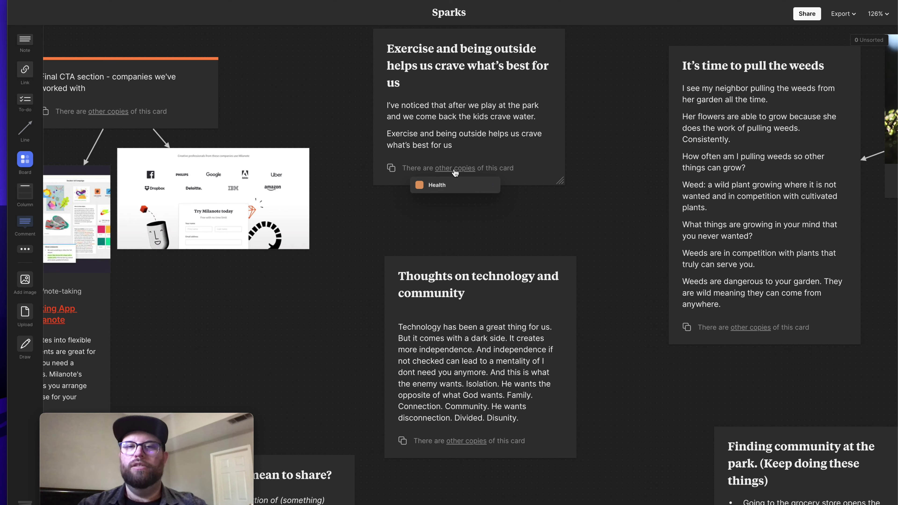
scroll(455, 172, "up", 3)
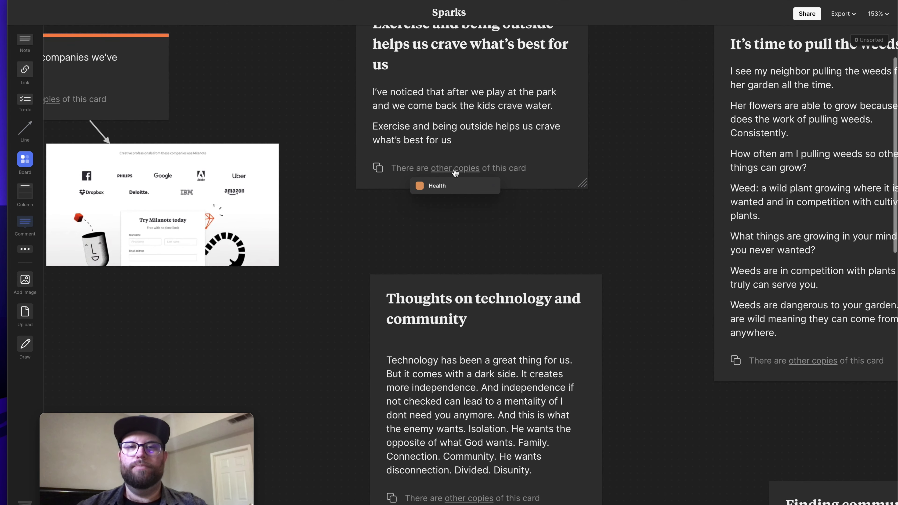
scroll(459, 174, "down", 3)
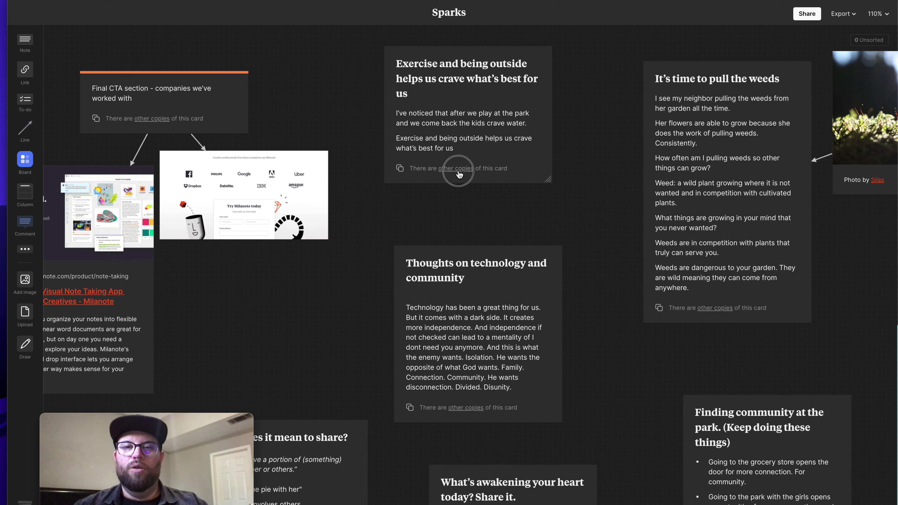
mouse_move(459, 174)
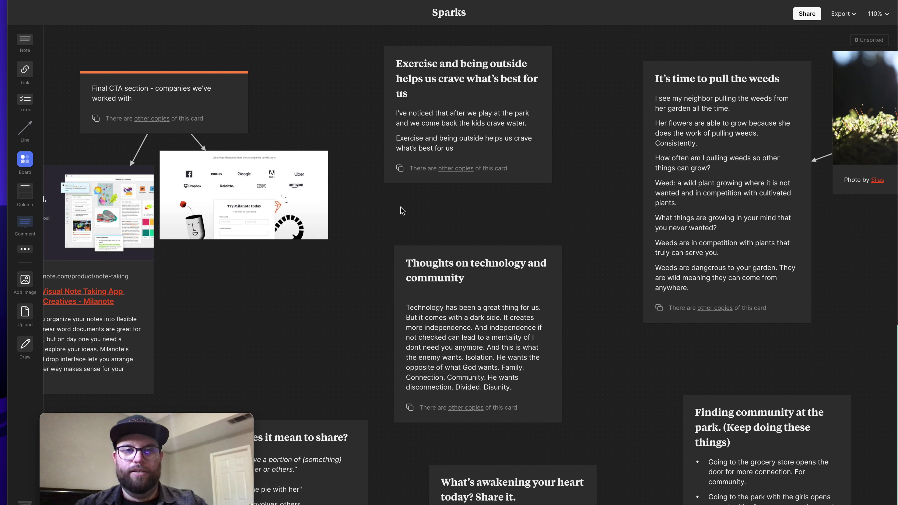
scroll(395, 99, "down", 2)
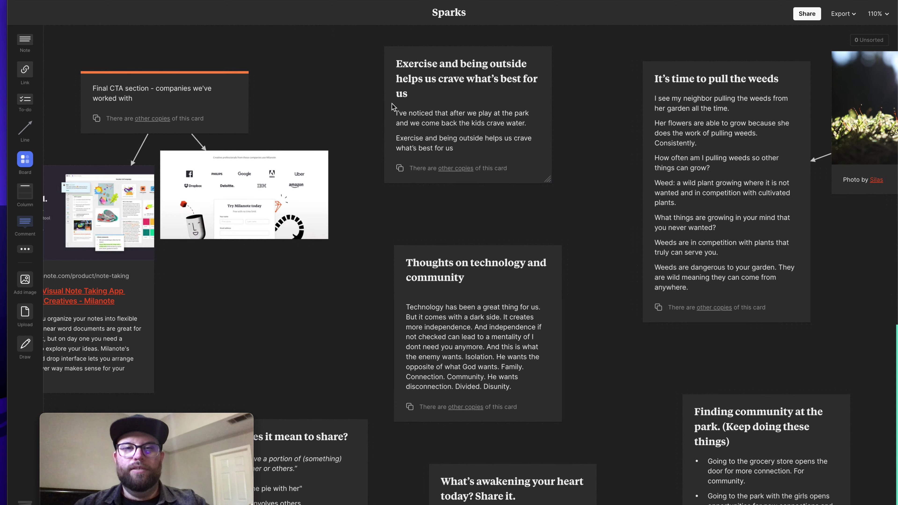
left_click(456, 149)
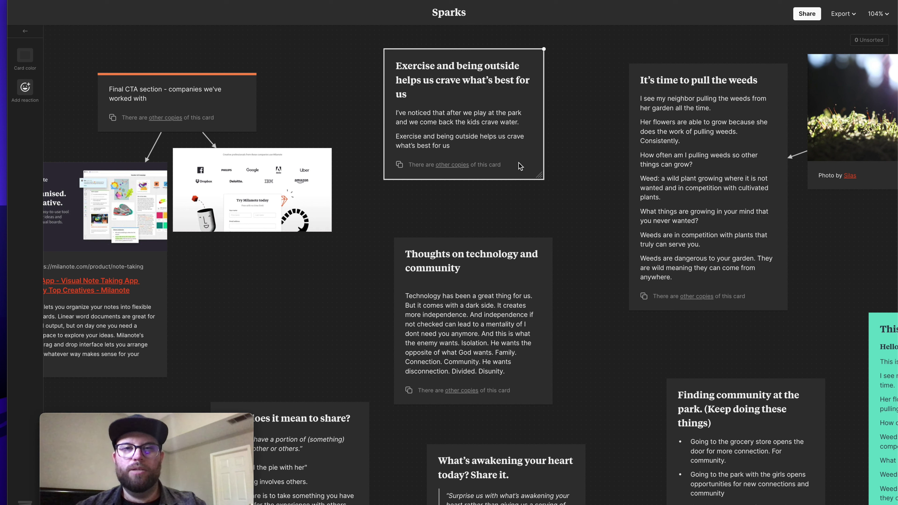
left_click(514, 209)
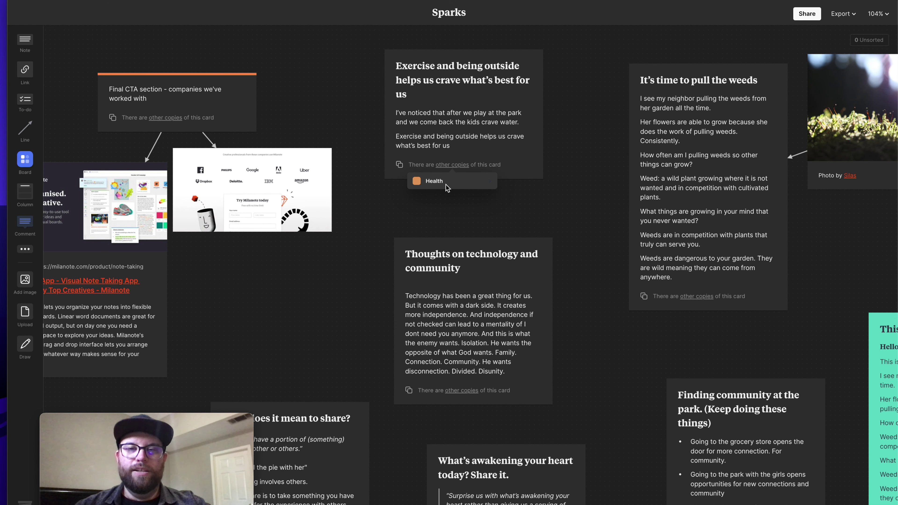
left_click(434, 181)
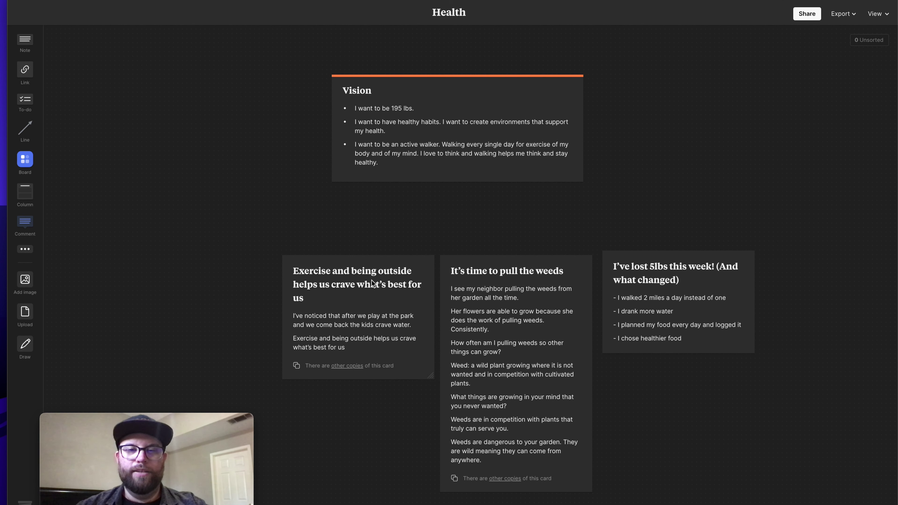
left_click(358, 281)
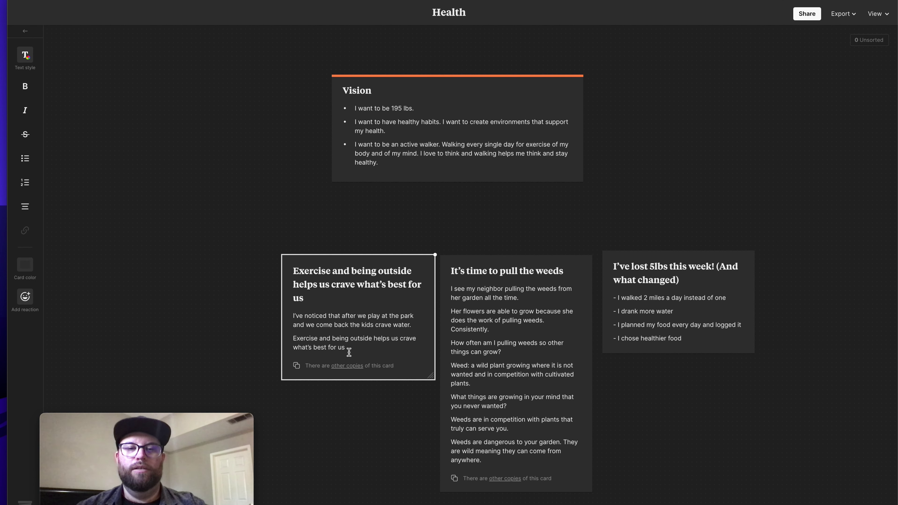
left_click(353, 397)
mouse_move(354, 368)
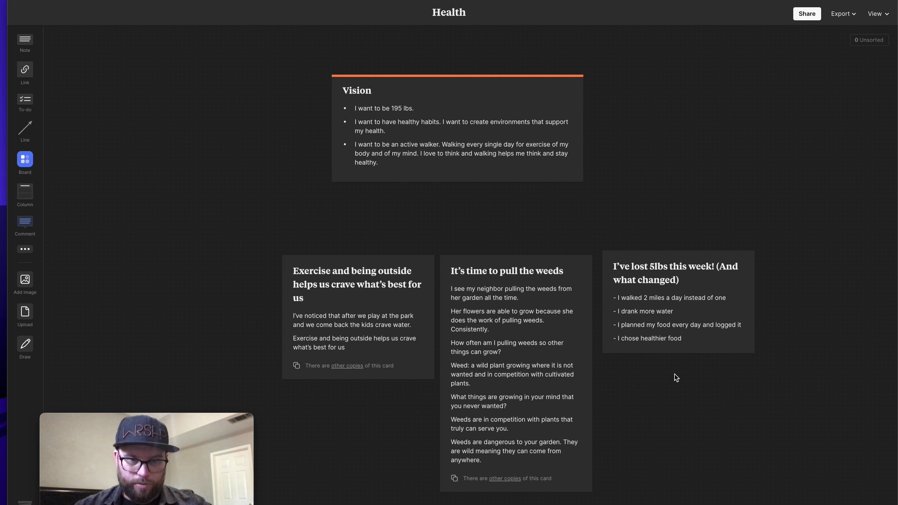
scroll(676, 378, "down", 1)
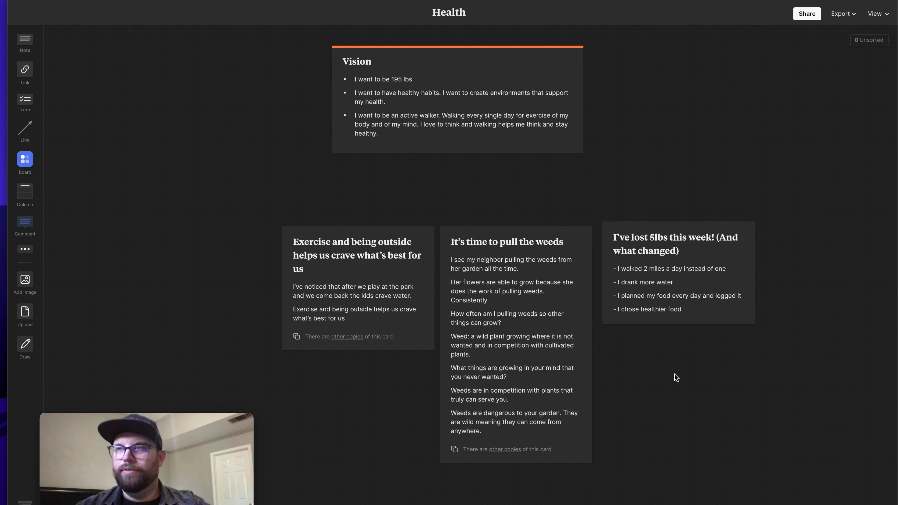
scroll(589, 282, "down", 1)
scroll(589, 283, "right", 3)
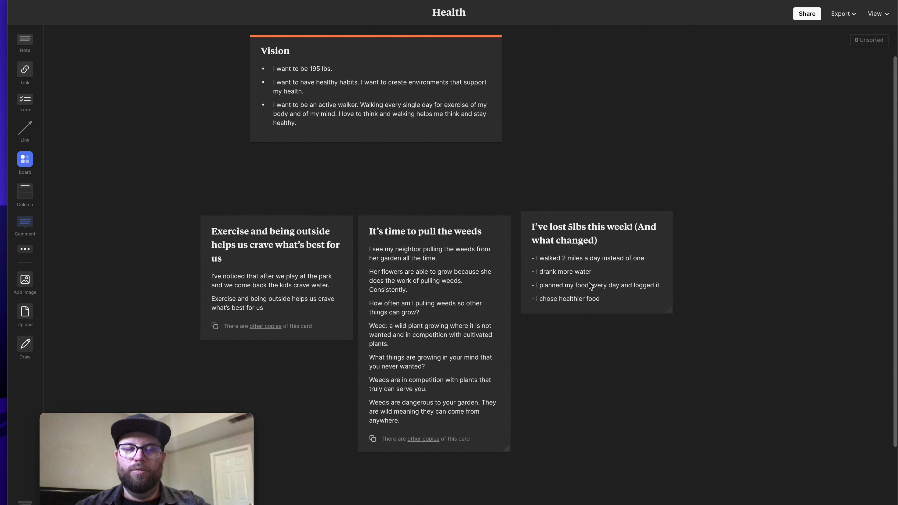
Add a note reading 'This is a new note on health.' and move it beside the Vision card
double_click(724, 258)
type("This is a new no")
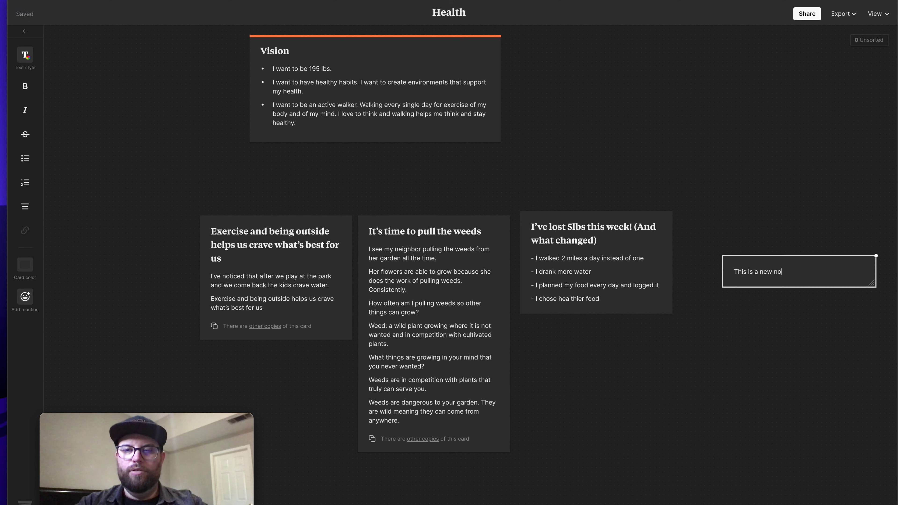
type("te on health.")
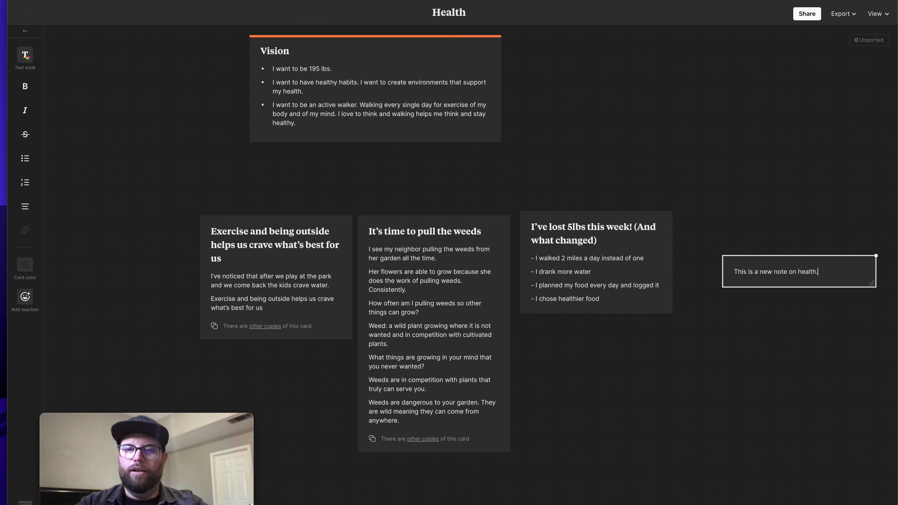
left_click(761, 321)
mouse_move(794, 283)
left_mouse_down()
mouse_move(736, 149)
mouse_move(635, 112)
left_mouse_up()
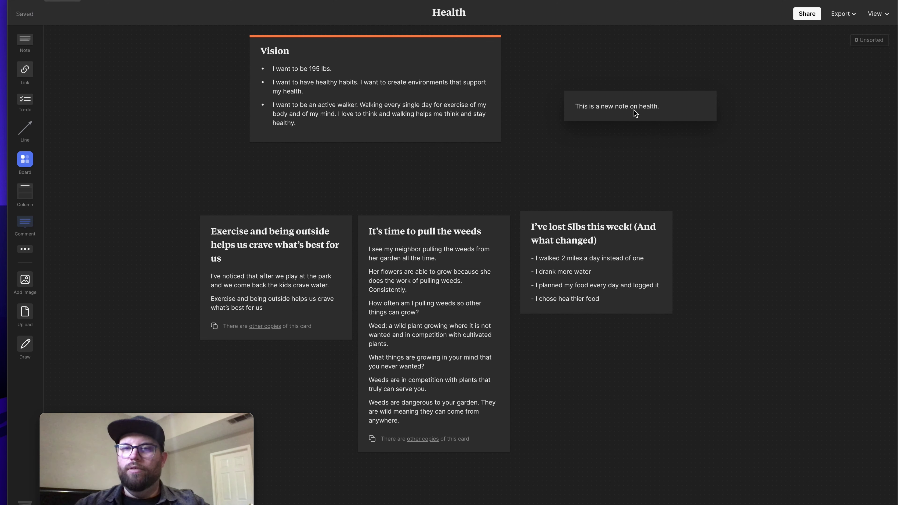
With the health note selected, search all boards for 'sparks'
left_click(633, 93)
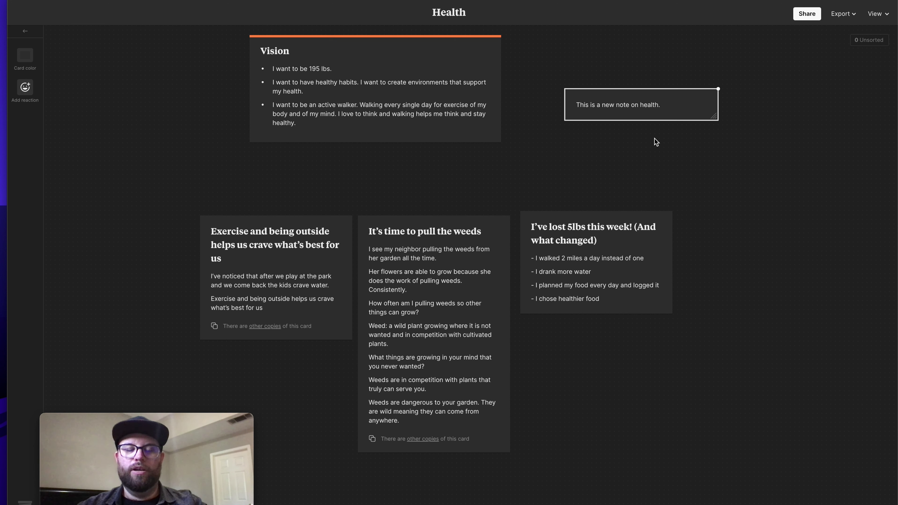
key("ctrl+k")
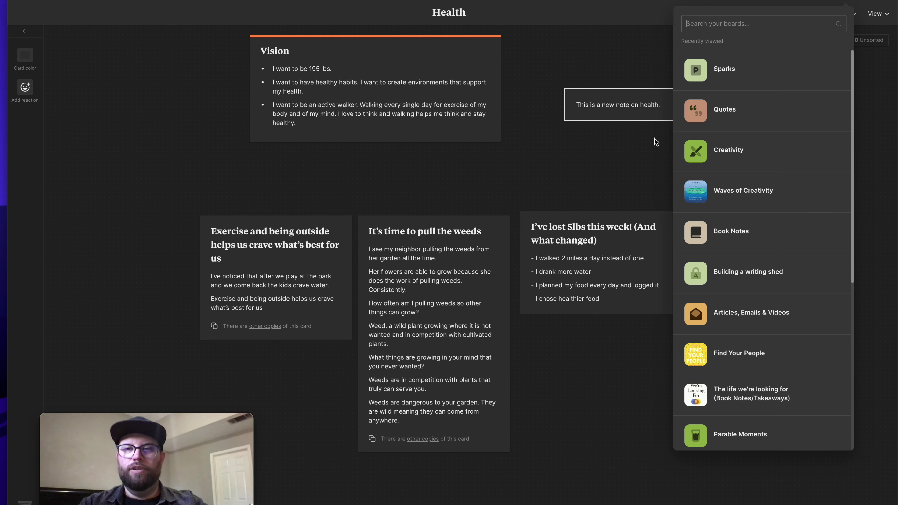
type("sparks")
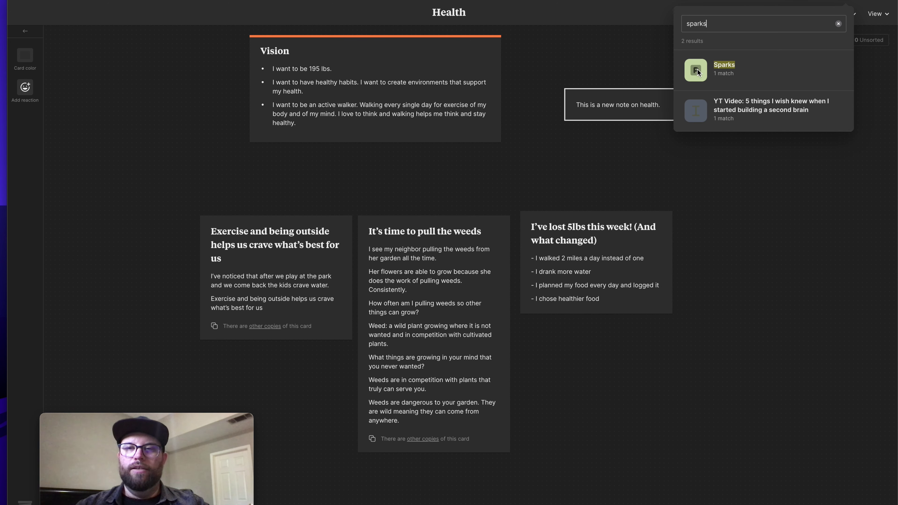
Open the Sparks board from the search results
left_click(697, 72)
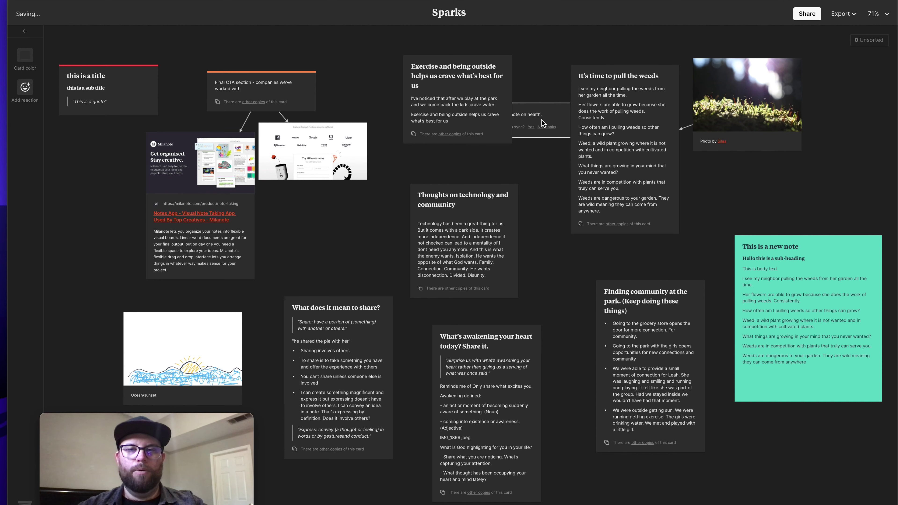
Drop a synced copy of the health note left of the technology card, check its other copy, and fit the board
mouse_move(544, 118)
left_mouse_down()
mouse_move(491, 167)
mouse_move(355, 217)
left_mouse_up()
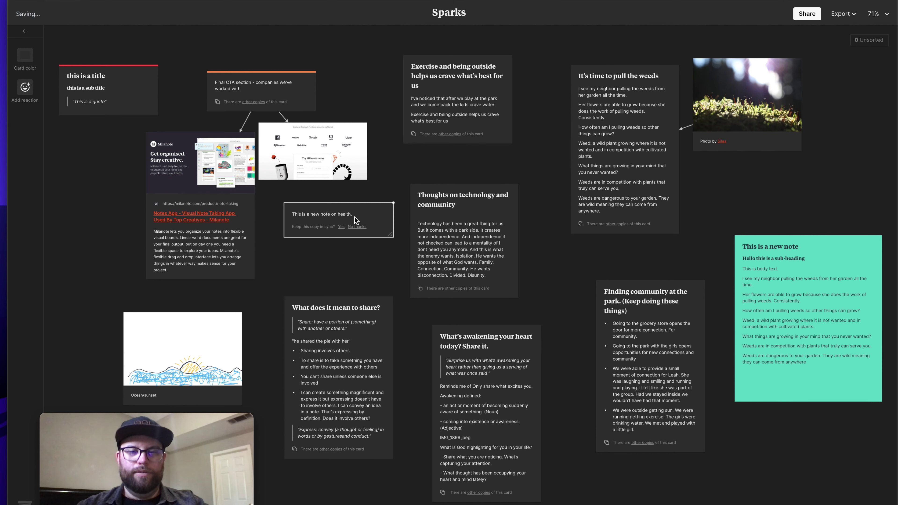
scroll(355, 218, "up", 3)
scroll(355, 219, "up", 3)
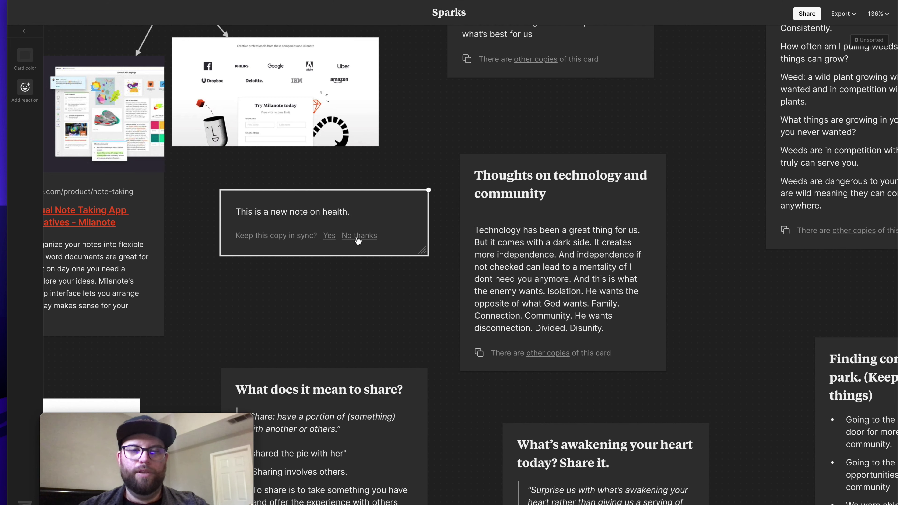
left_click(329, 236)
left_click(352, 283)
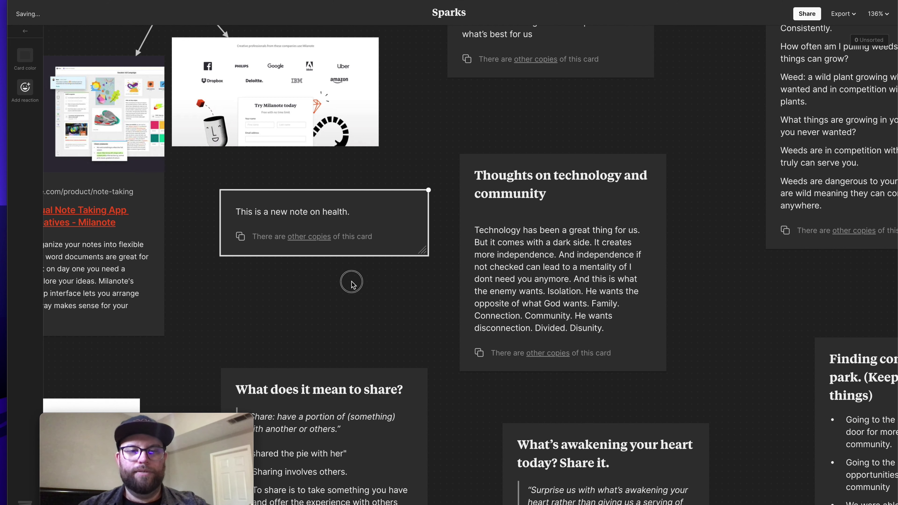
scroll(351, 283, "down", 3)
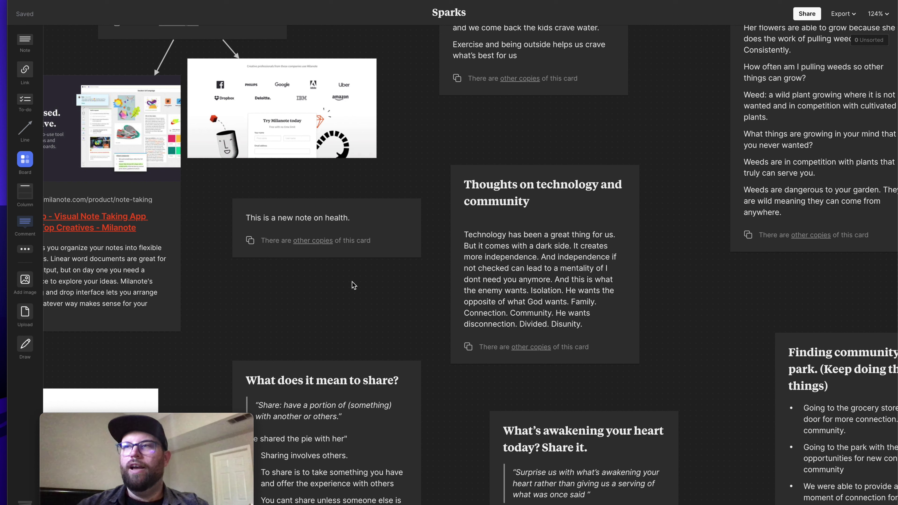
left_click(328, 224)
left_click(355, 297)
left_click(313, 242)
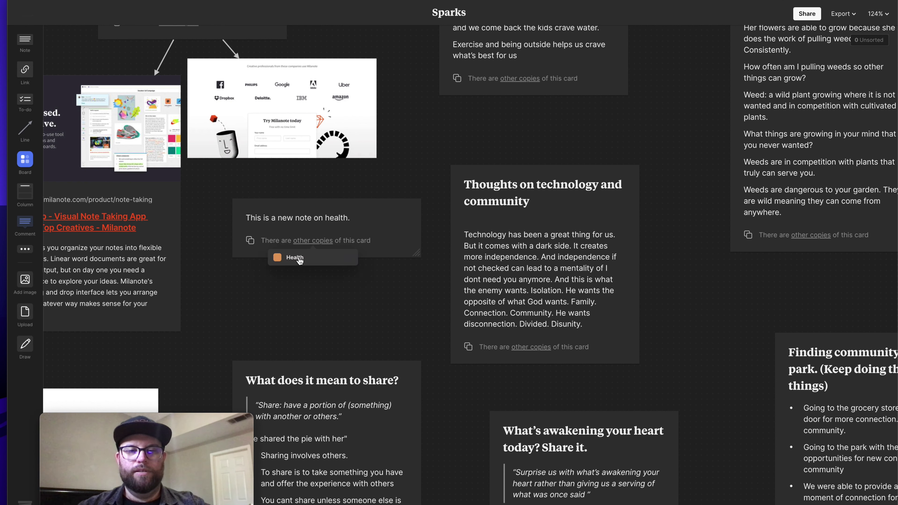
left_click(364, 293)
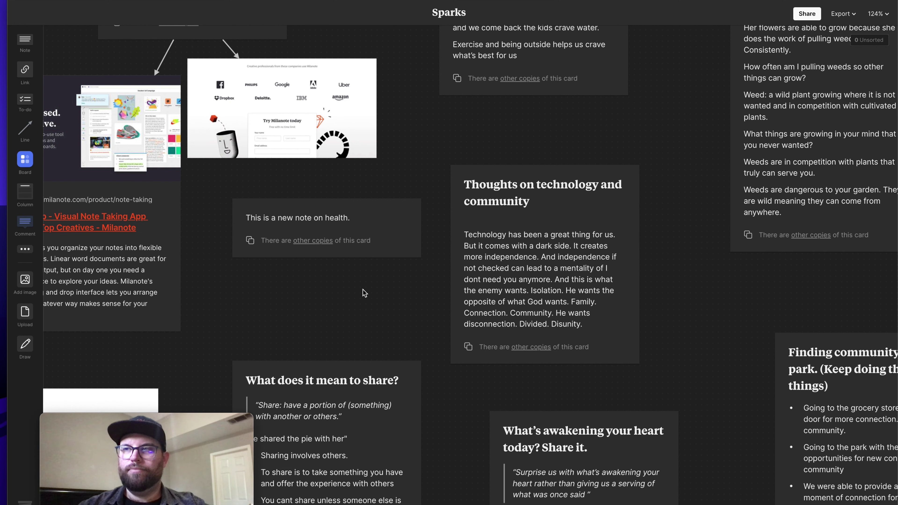
key("ctrl+0")
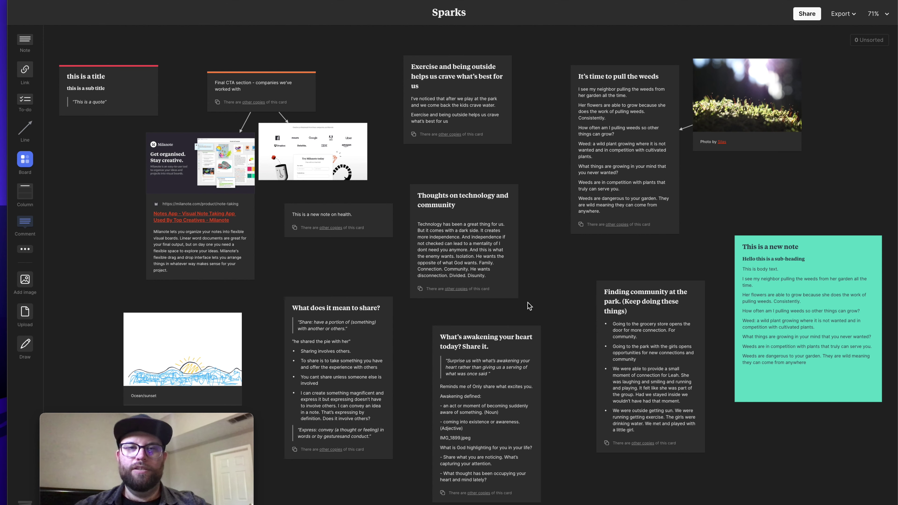
Scroll around the Sparks board to look over its cards
scroll(296, 146, "up", 3)
scroll(296, 147, "up", 1)
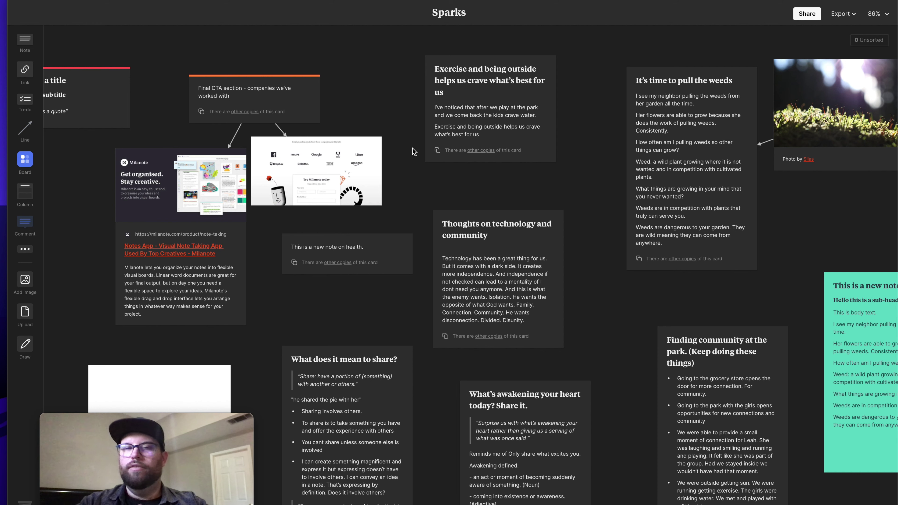
scroll(209, 111, "up", 3)
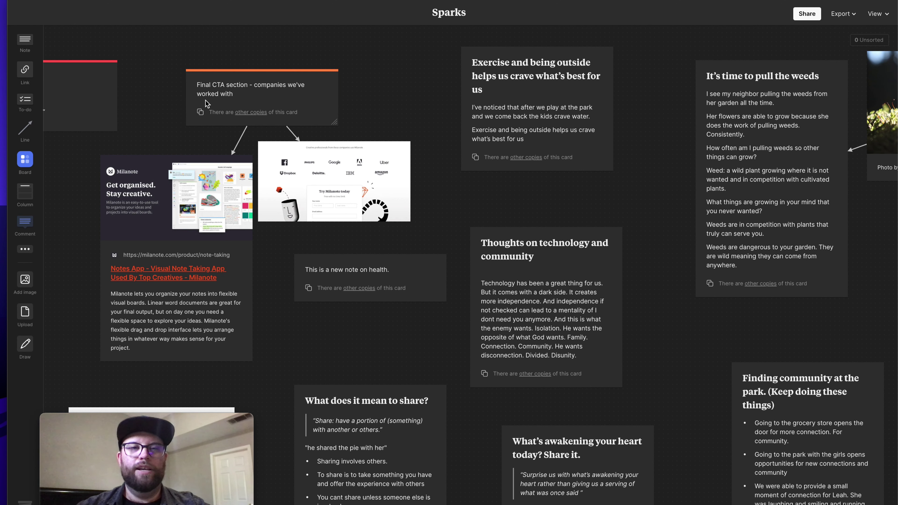
scroll(207, 103, "down", 1)
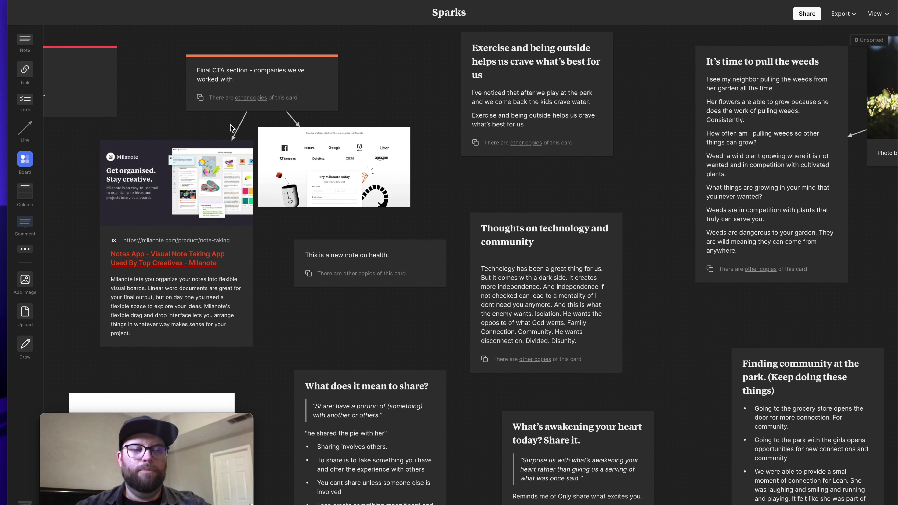
scroll(230, 128, "left", 1)
scroll(230, 130, "up", 1)
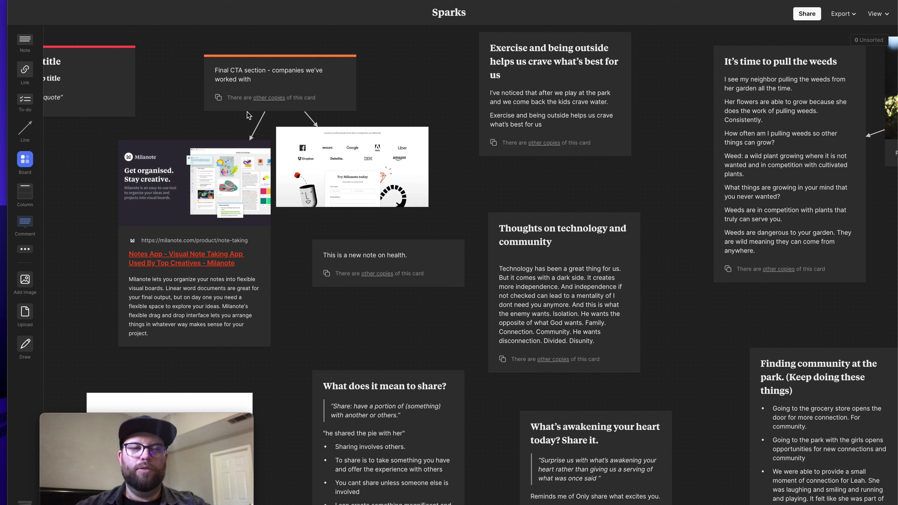
Reposition the Milanote link card and the logos screenshot card near the Final CTA note
left_click_drag(228, 172, 201, 171)
left_click(321, 156)
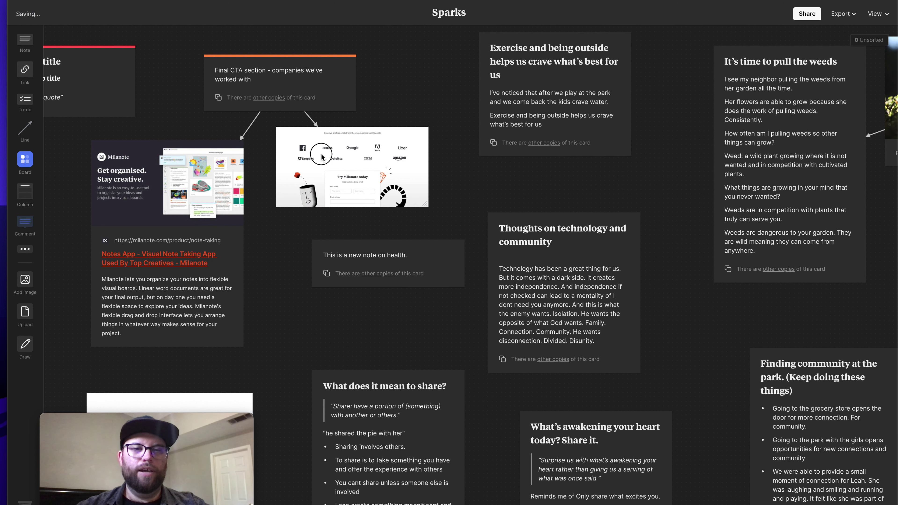
left_click_drag(321, 155, 334, 159)
left_click_drag(234, 173, 252, 164)
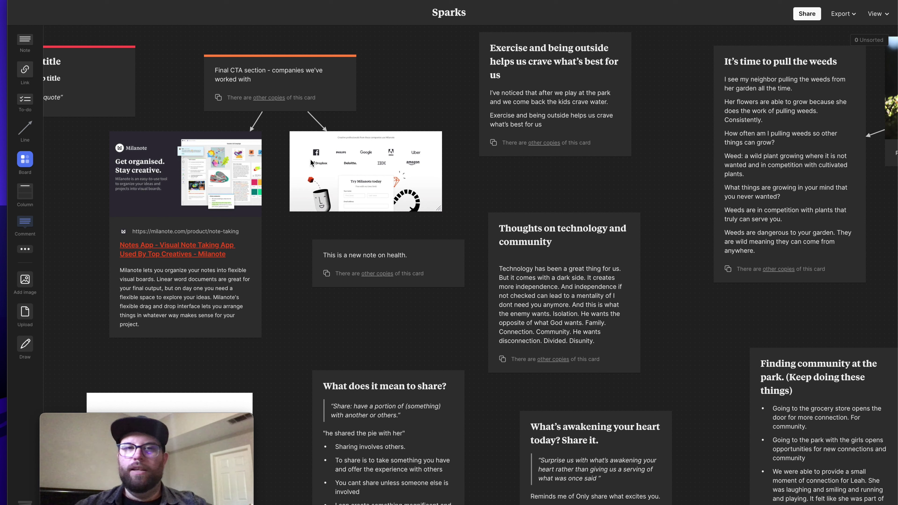
Connect the Final CTA card to the Exercise card and drop it slightly lower
left_click_drag(374, 89, 304, 57)
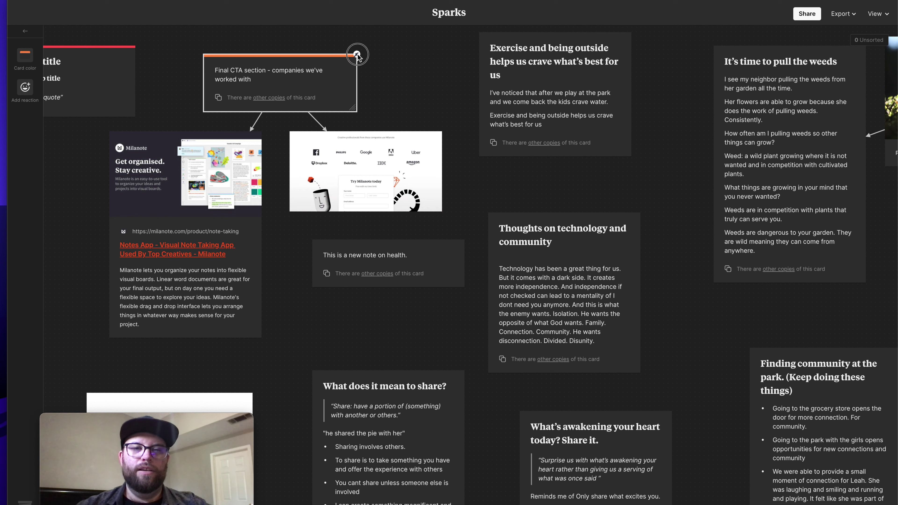
left_click_drag(358, 56, 484, 78)
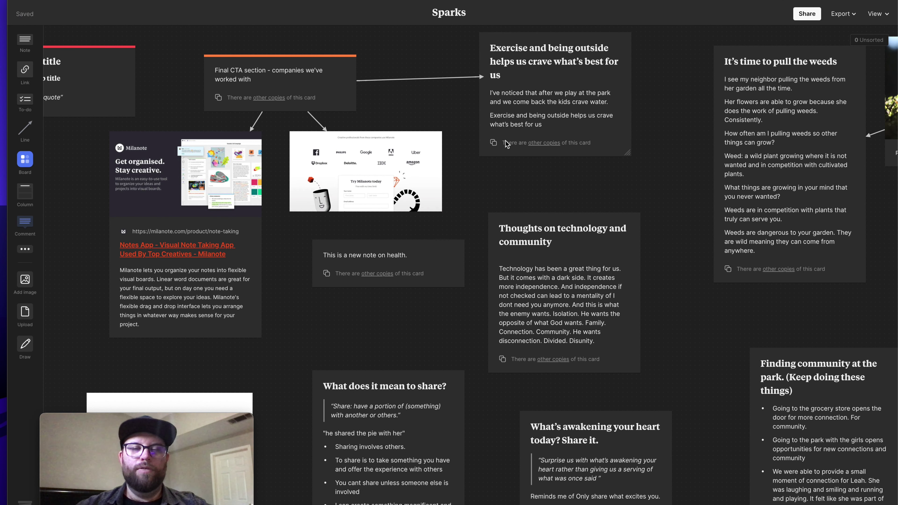
scroll(353, 90, "up", 2)
left_click_drag(296, 100, 414, 90)
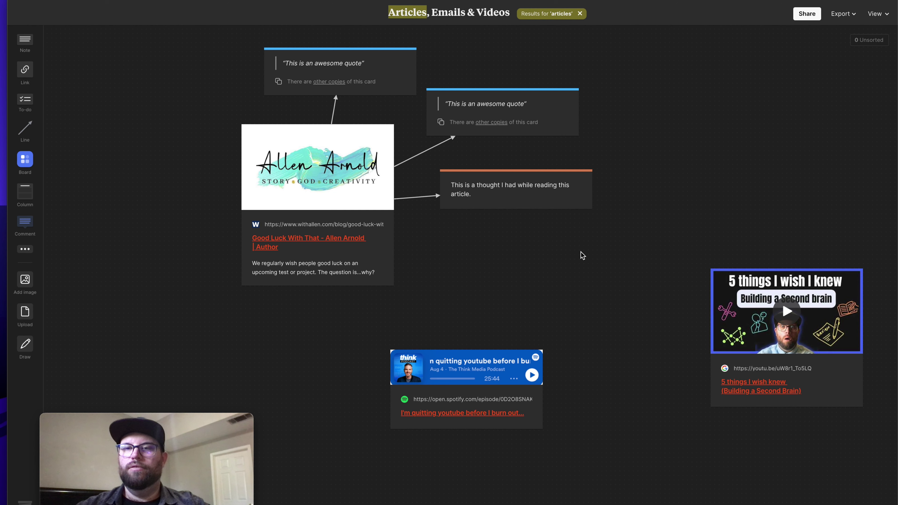
Select and deselect the Allen Arnold card to clear the search, then shift the top quote card left
scroll(581, 254, "right", 1)
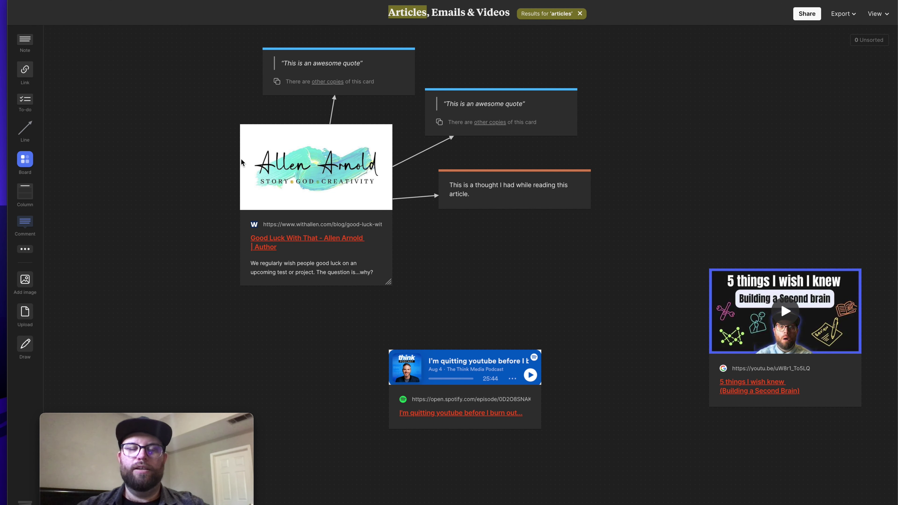
left_click_drag(207, 120, 293, 244)
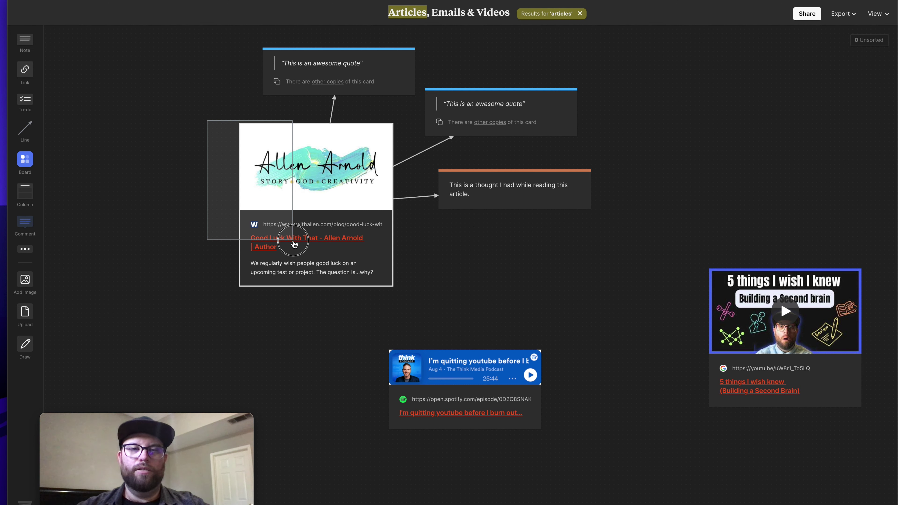
left_click_drag(293, 243, 293, 244)
left_click(178, 151)
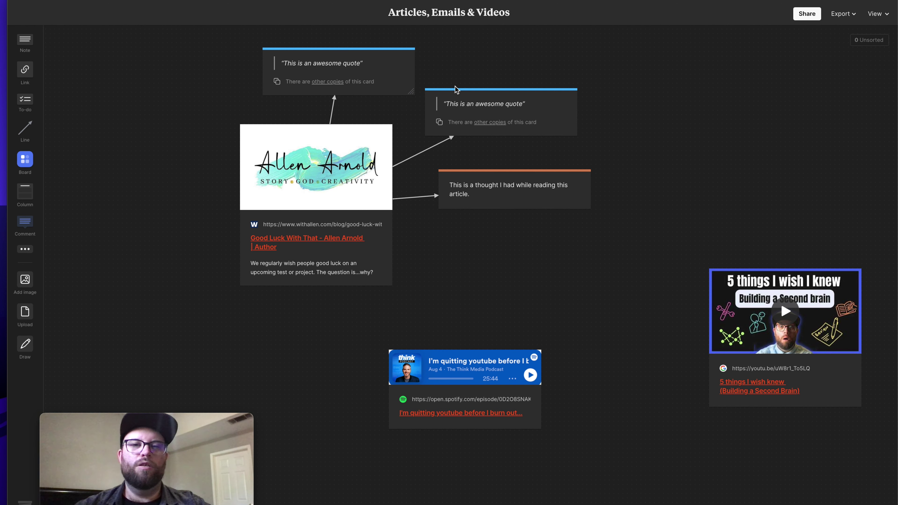
left_click_drag(380, 74, 360, 74)
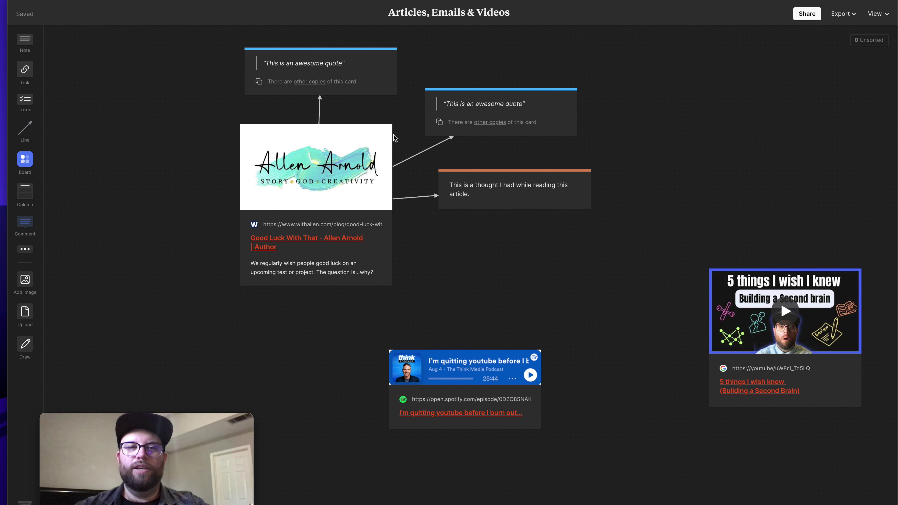
Add a 'This is an awesome quote.' card linked from the Allen Arnold article, formatted as a quote
double_click(168, 91)
type("This is an awesome quote.")
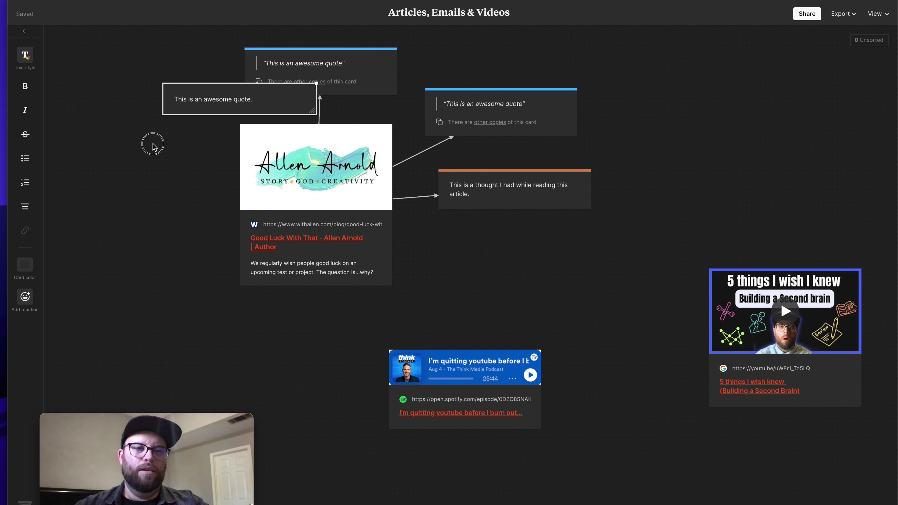
left_click(153, 145)
left_click_drag(204, 90, 113, 95)
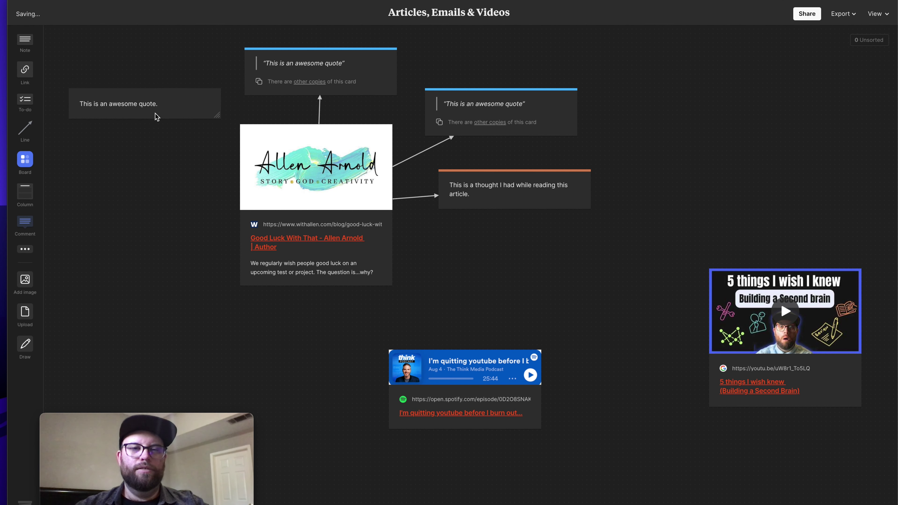
left_click_drag(391, 125, 198, 112)
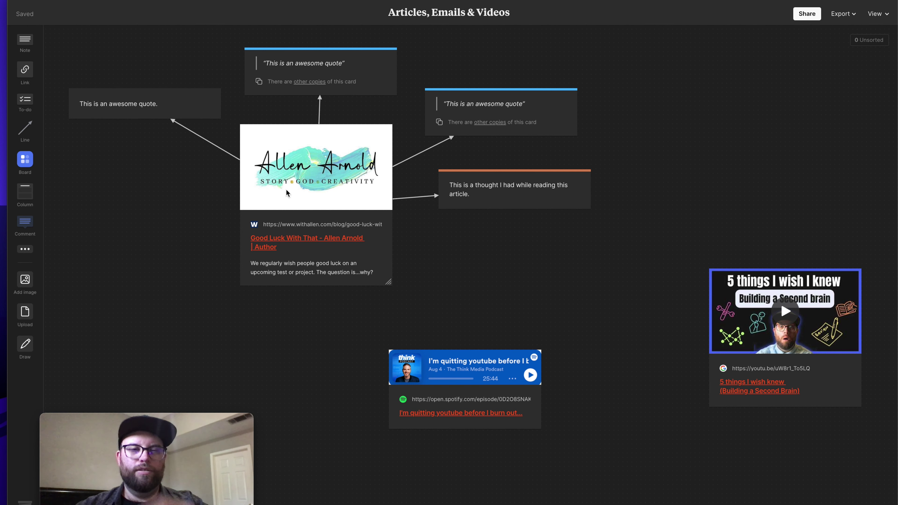
left_click(162, 103)
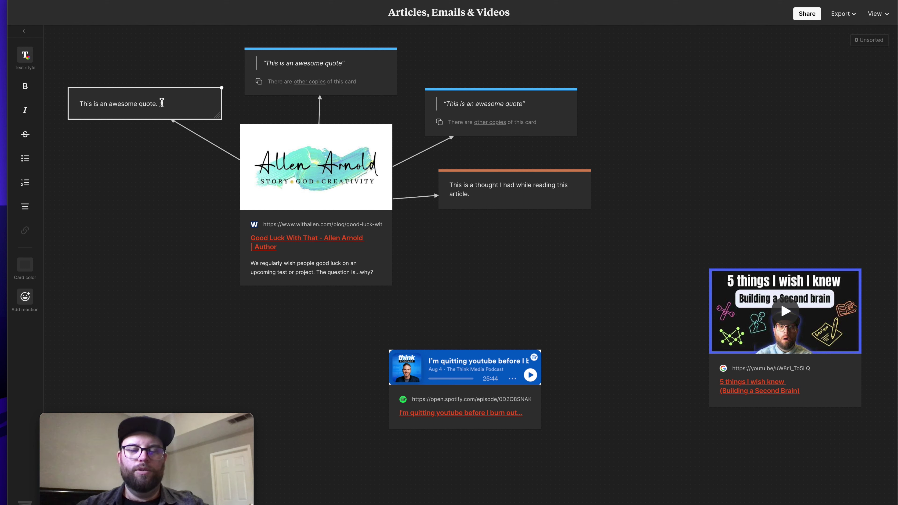
key("ctrl+z")
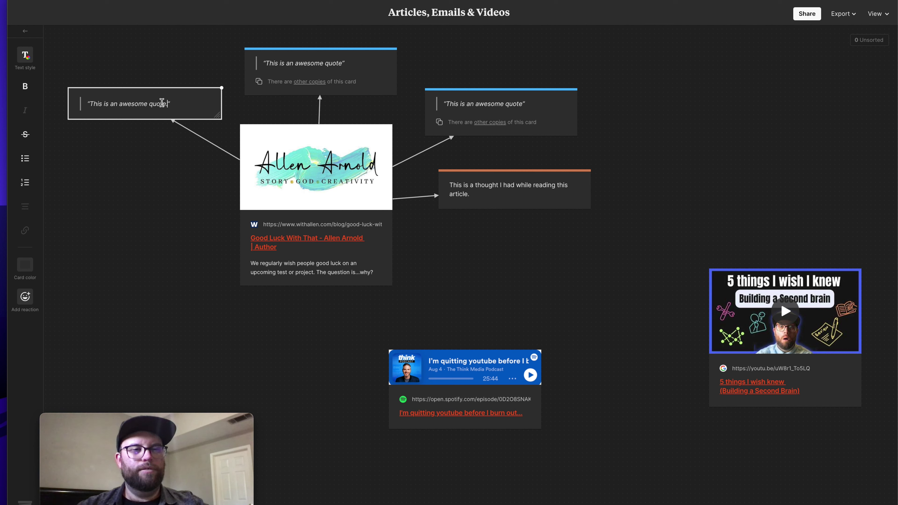
left_click(165, 158)
Move the new quote card up and raise the right-hand quote card into line
left_click_drag(152, 107, 157, 90)
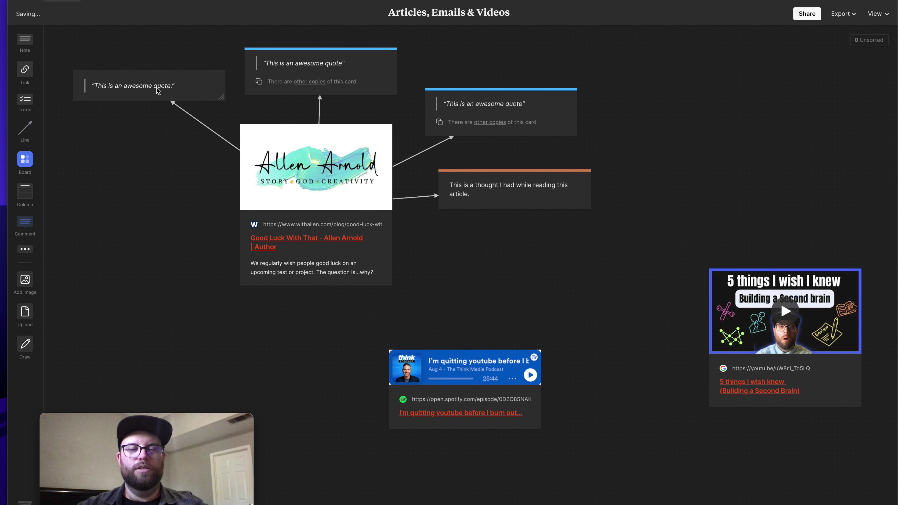
left_click(330, 74)
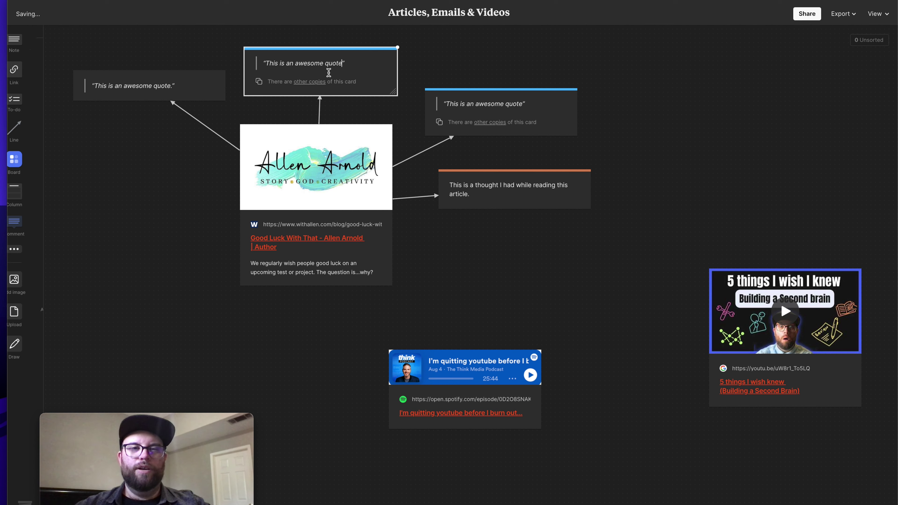
left_click(438, 62)
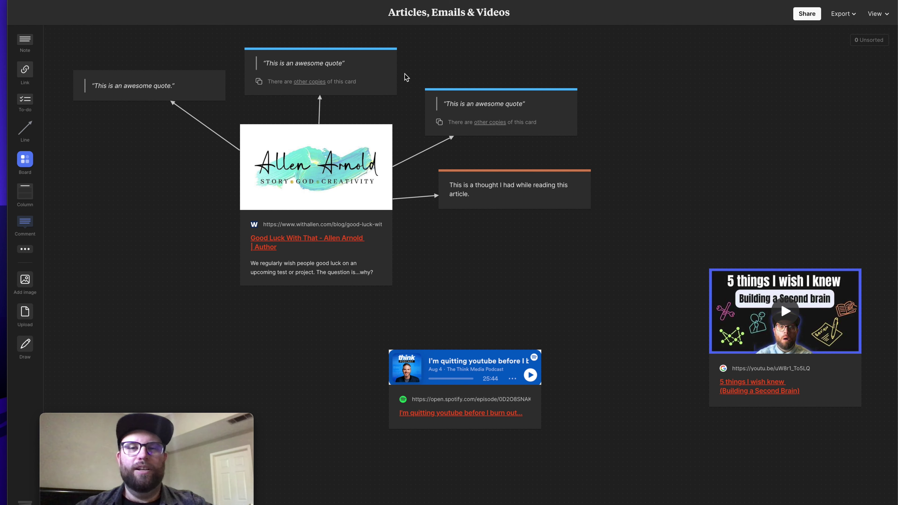
left_click_drag(457, 99, 452, 81)
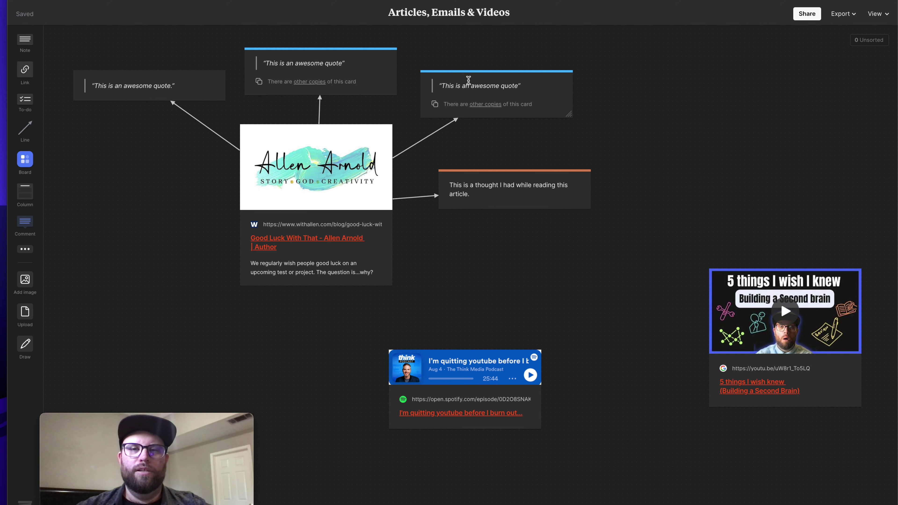
scroll(492, 268, "down", 1)
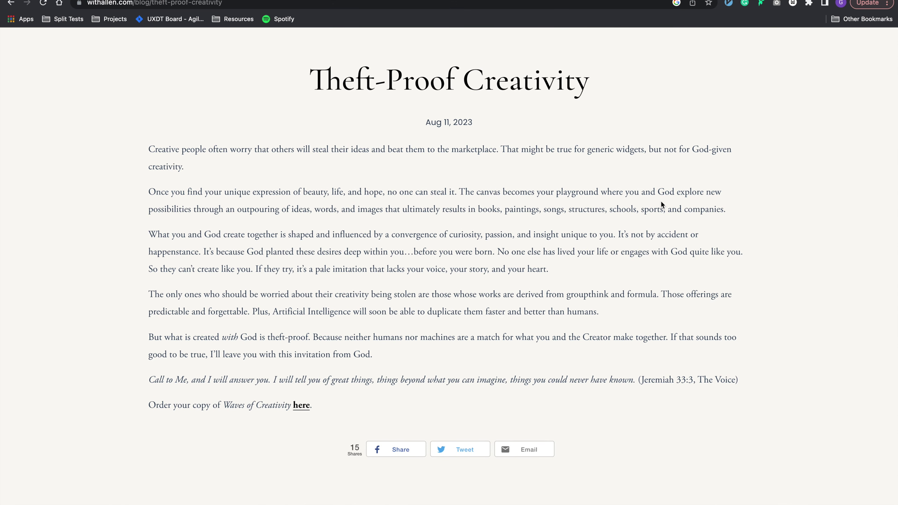
Open the Milanote web clipper on the Theft-Proof Creativity blog post
scroll(591, 210, "down", 1)
scroll(591, 210, "up", 2)
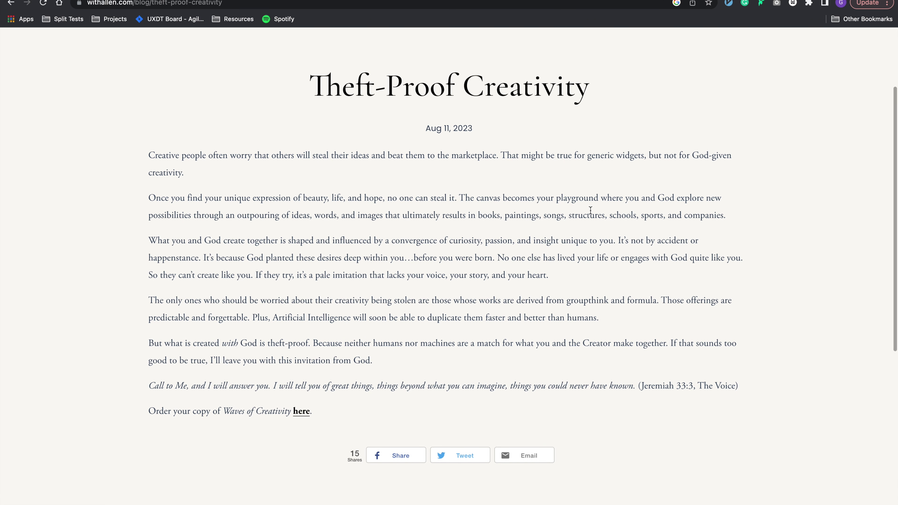
left_click(793, 4)
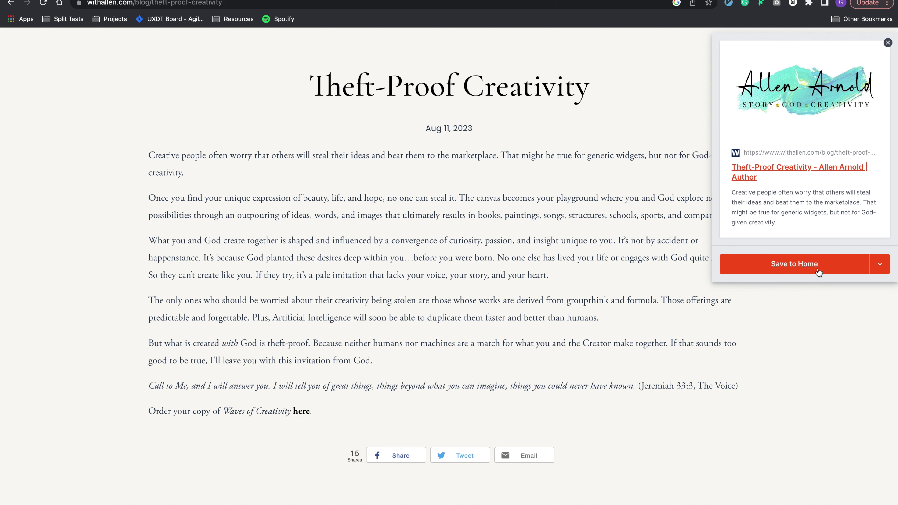
Save the Theft-Proof Creativity clip to the Home board
left_click(880, 264)
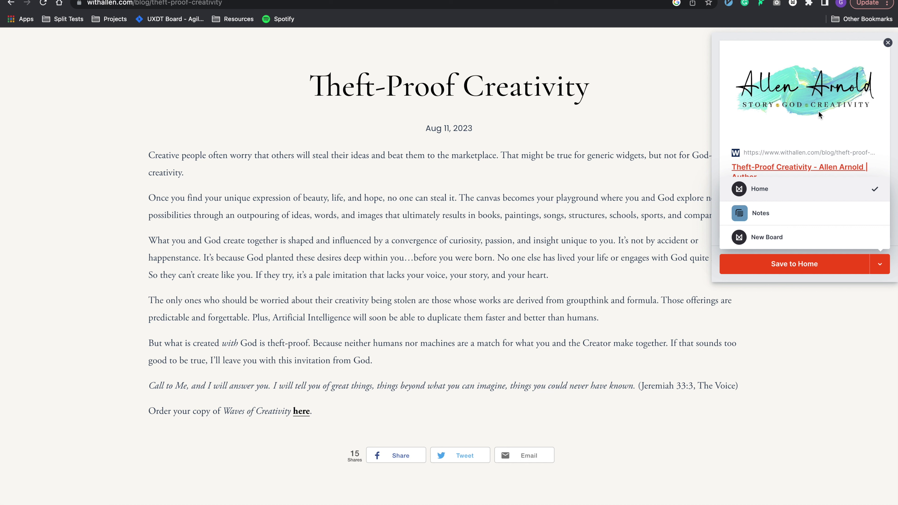
left_click(889, 46)
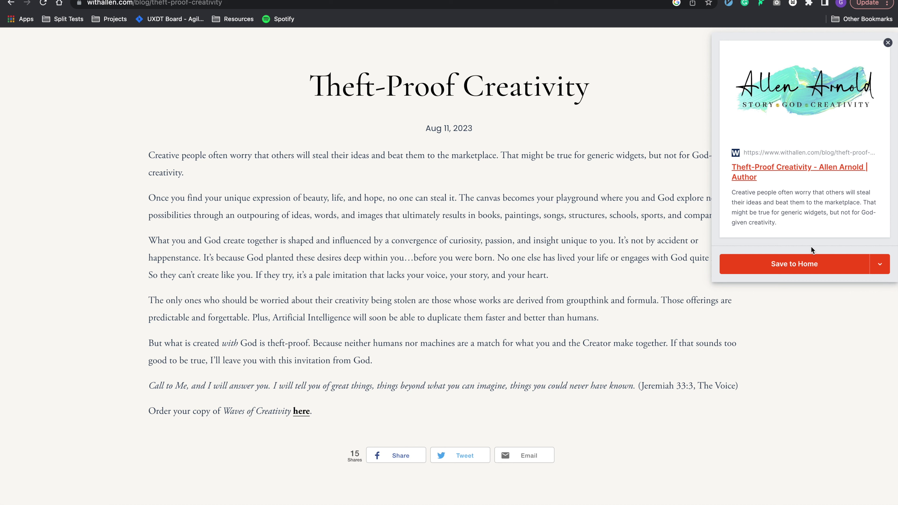
left_click(807, 265)
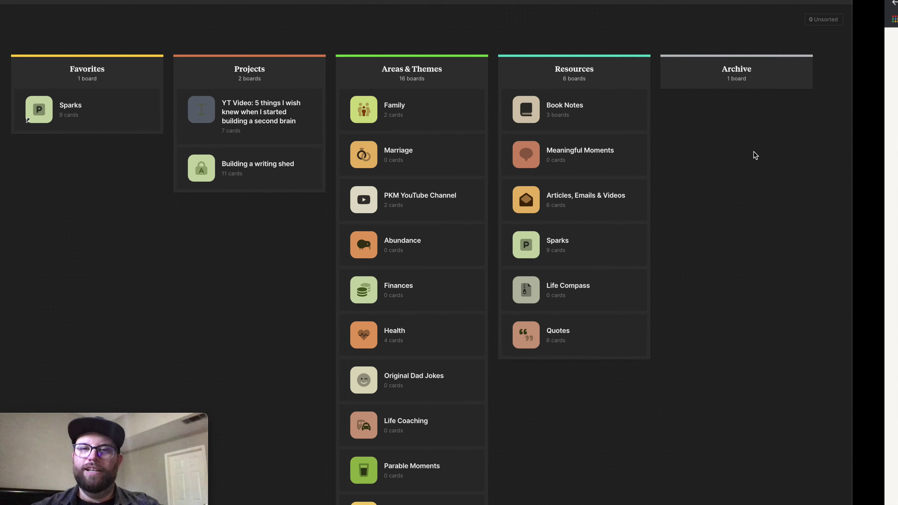
Peek at the empty Unsorted panel and close it
left_click(869, 19)
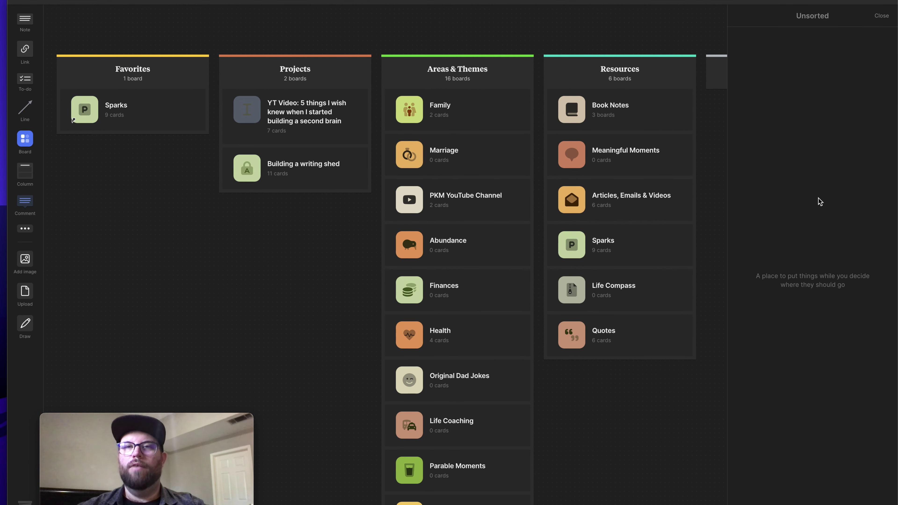
left_click(880, 16)
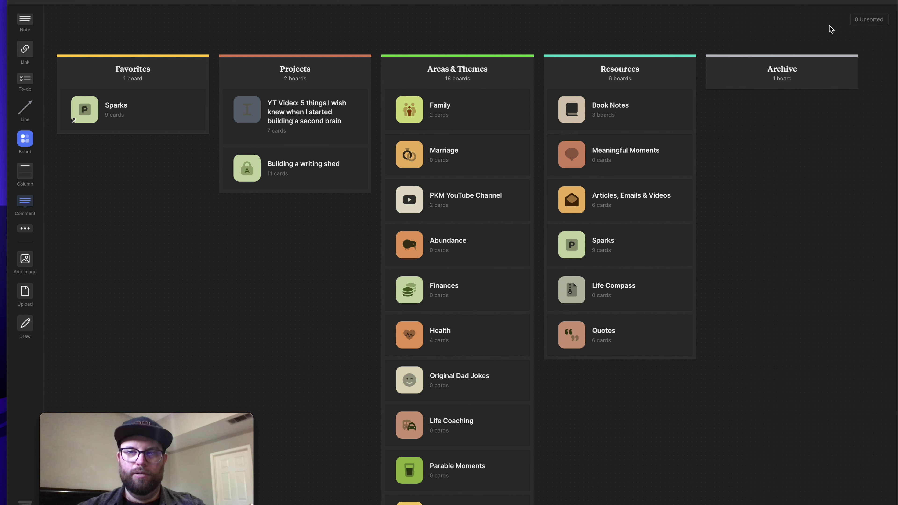
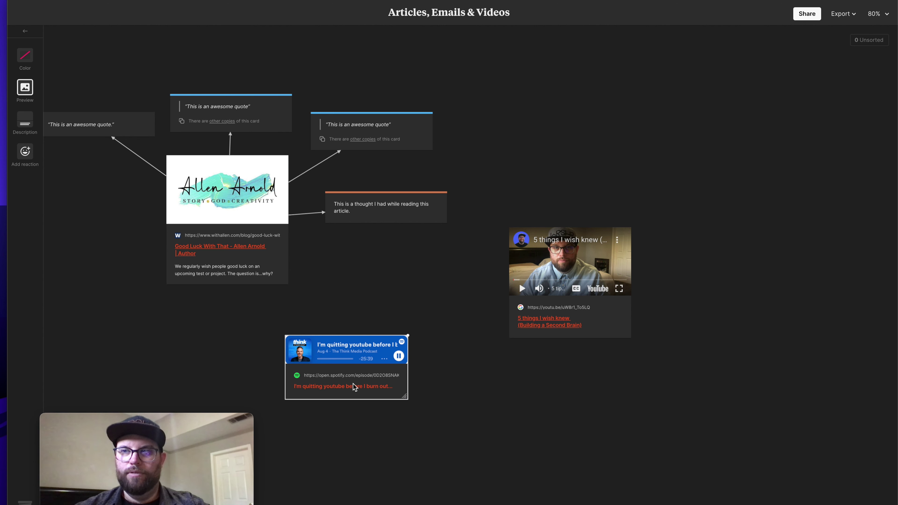
Pause the Spotify podcast embed that is playing on the Articles, Emails & Videos board
key("space")
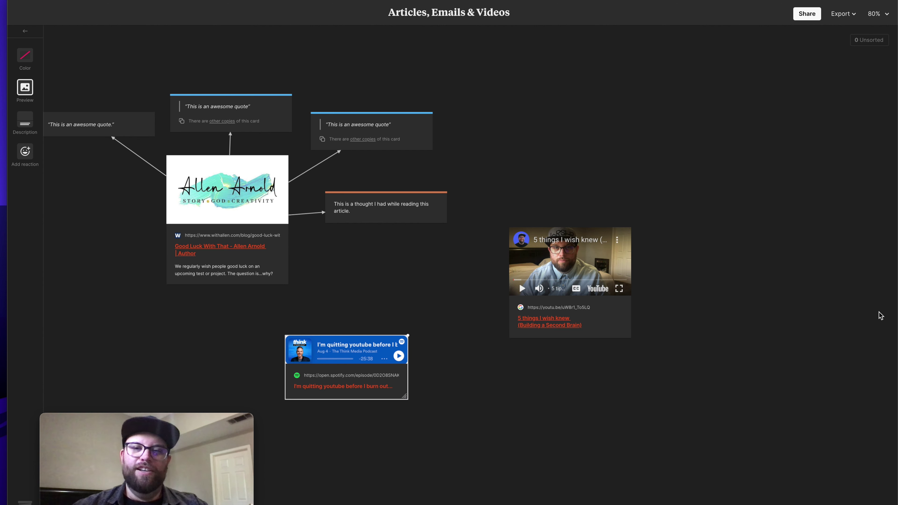
Create a note on the empty canvas reading 'This is an awesome idea and it reminds me of...'
left_click(705, 243)
double_click(707, 243)
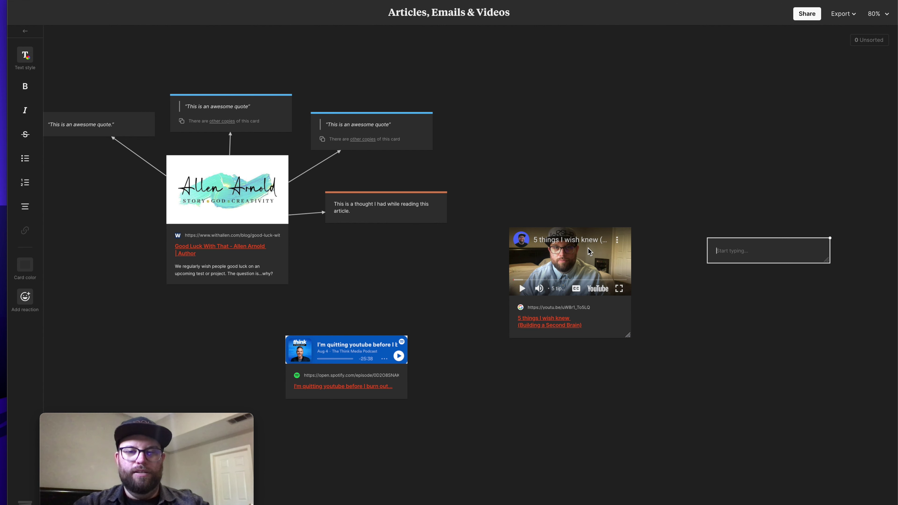
type("This is an aw")
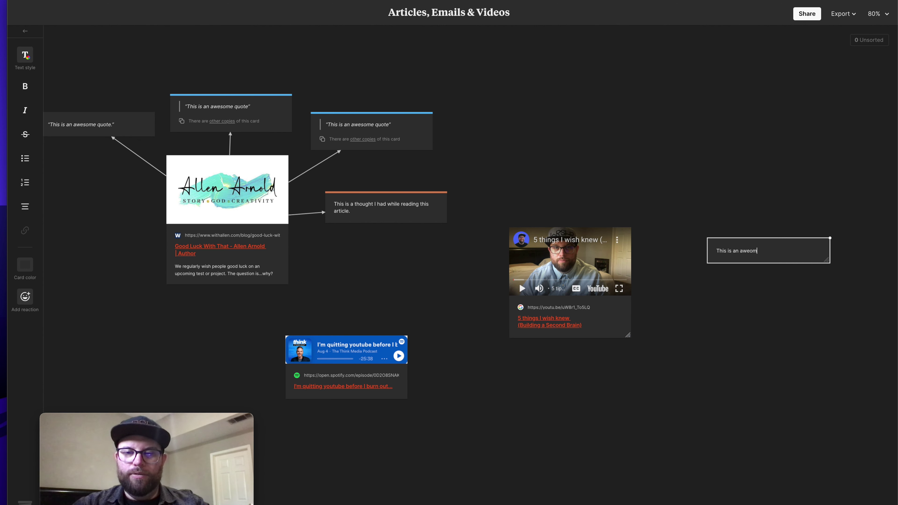
type("eo")
key("BackSpace")
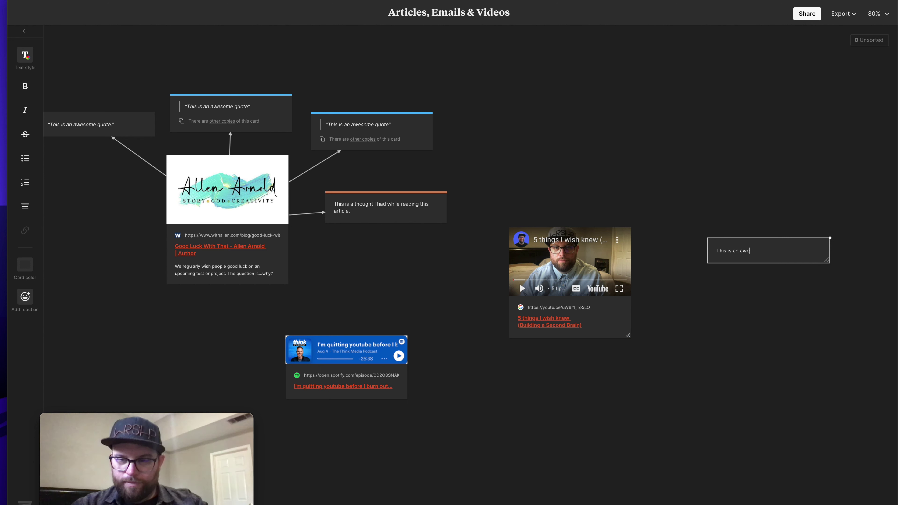
type("some idea and it reminds of")
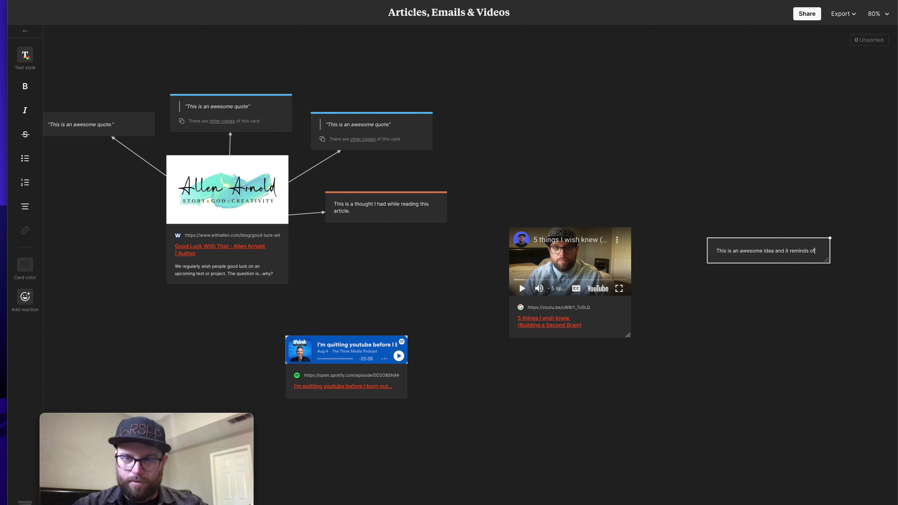
type("...")
left_click(703, 292)
Move the new note up beside the YouTube video card
left_click(748, 252)
left_click_drag(748, 252, 690, 219)
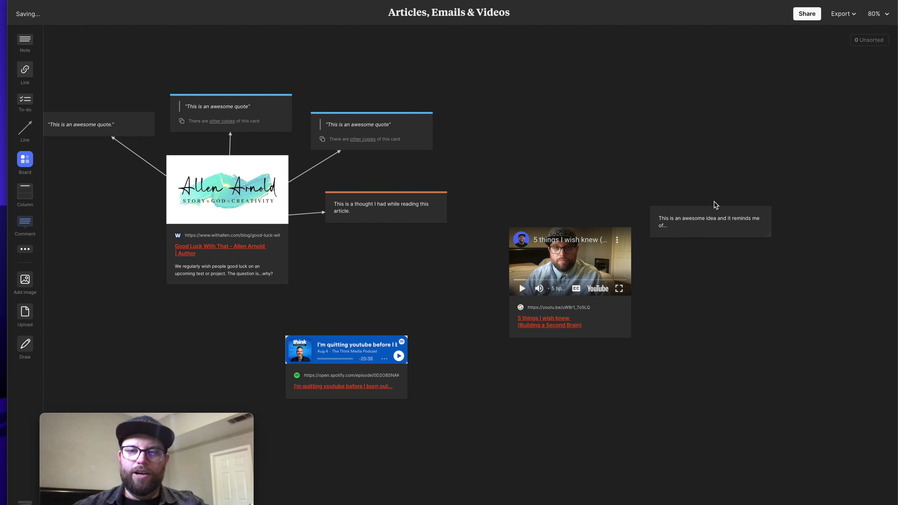
left_click(731, 236)
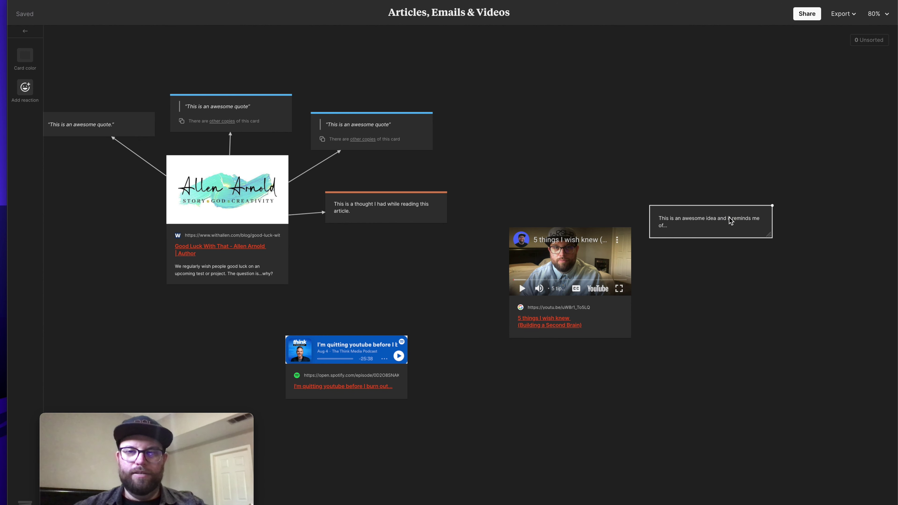
left_click(745, 288)
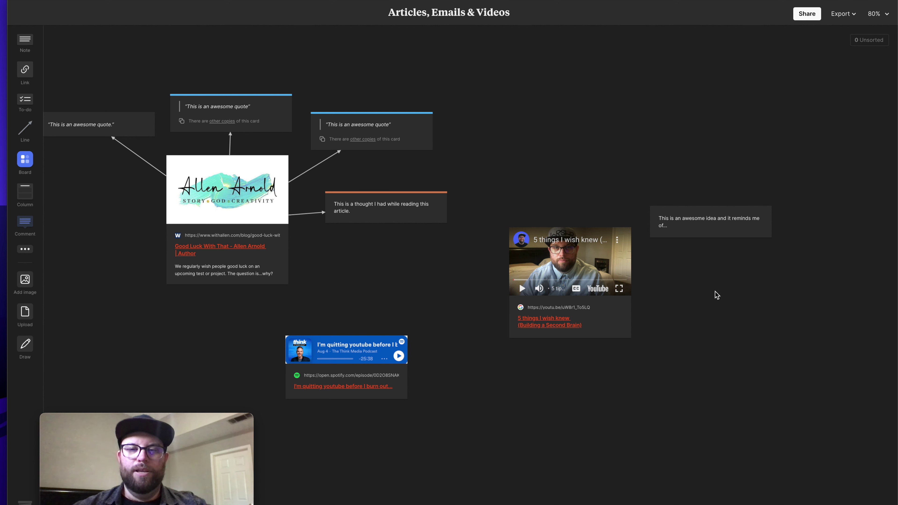
Finish editing the awesome-idea note and pause the YouTube video card
left_click(702, 233)
left_click(681, 274)
left_click(569, 274)
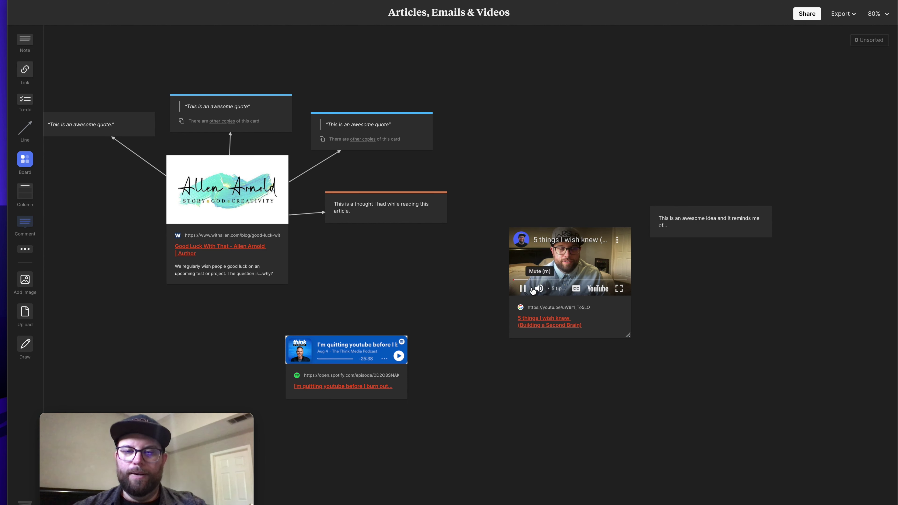
left_click(604, 243)
Draw an arrow from the video card to the note, then go back Home
left_click_drag(631, 227, 701, 184)
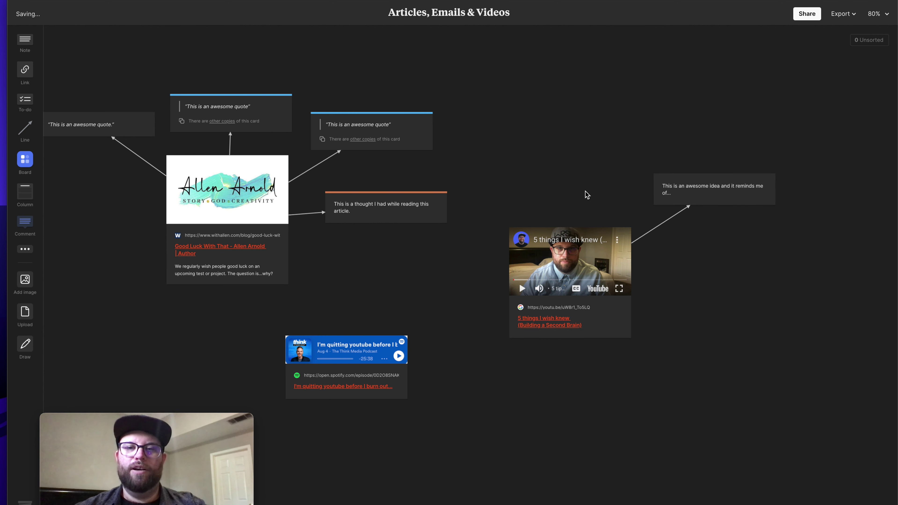
left_click_drag(499, 191, 714, 348)
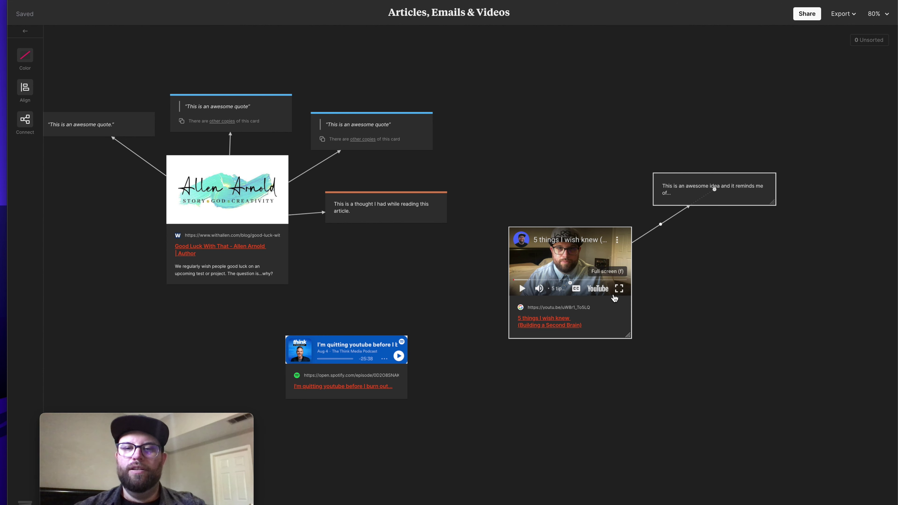
left_click(490, 390)
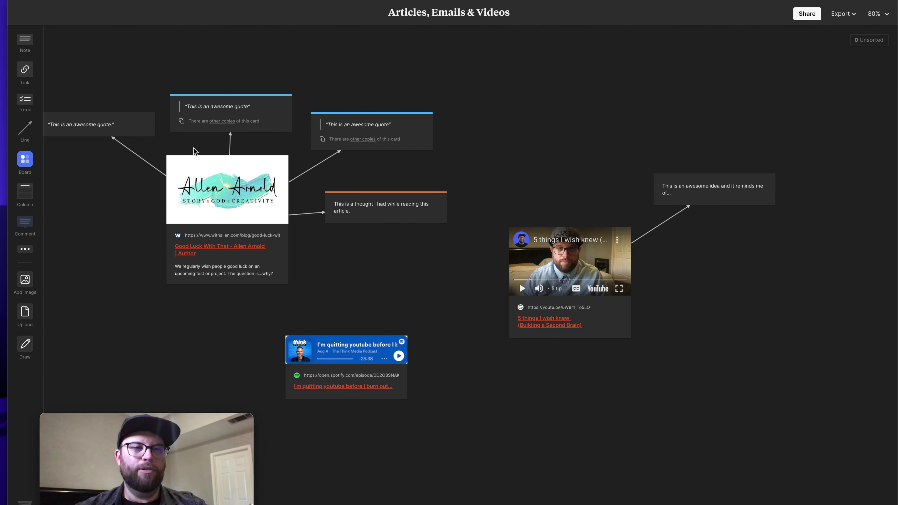
left_click(94, 2)
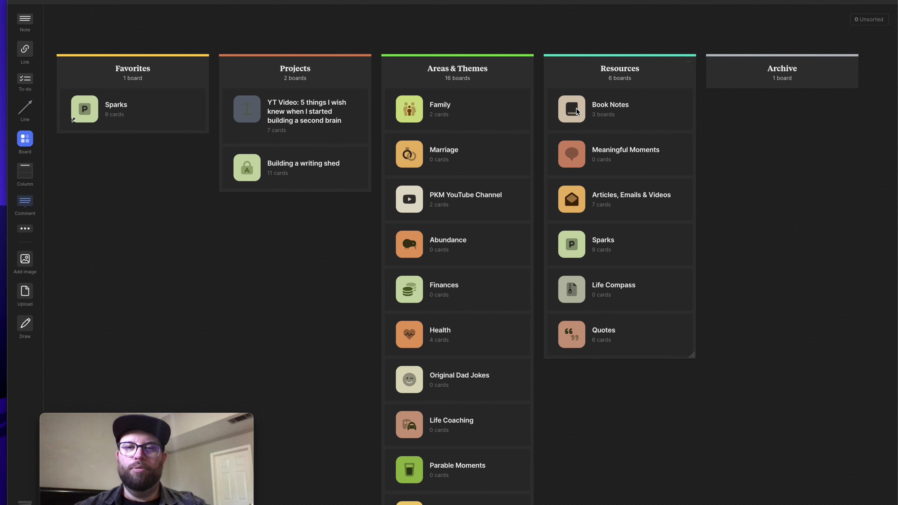
Open the Book Notes board and select, then deselect, its three book boards
left_click(576, 107)
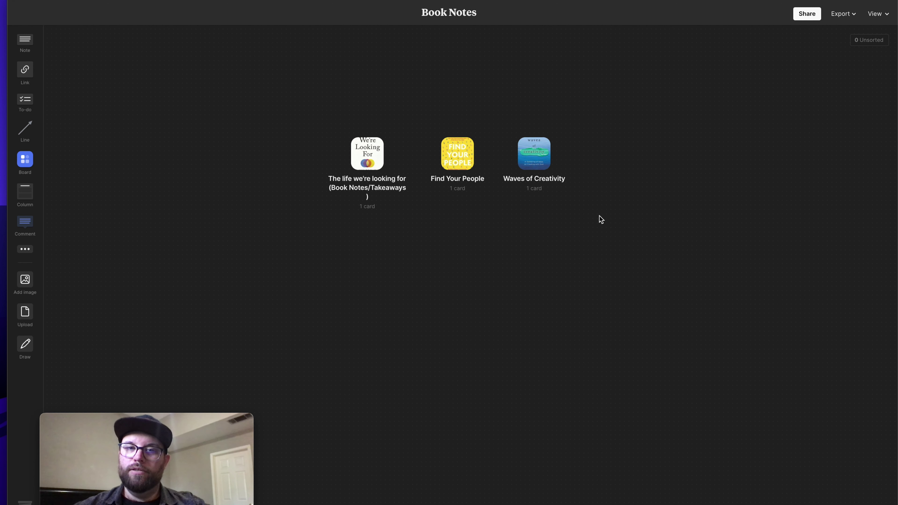
left_click_drag(309, 101, 557, 210)
left_click(573, 226)
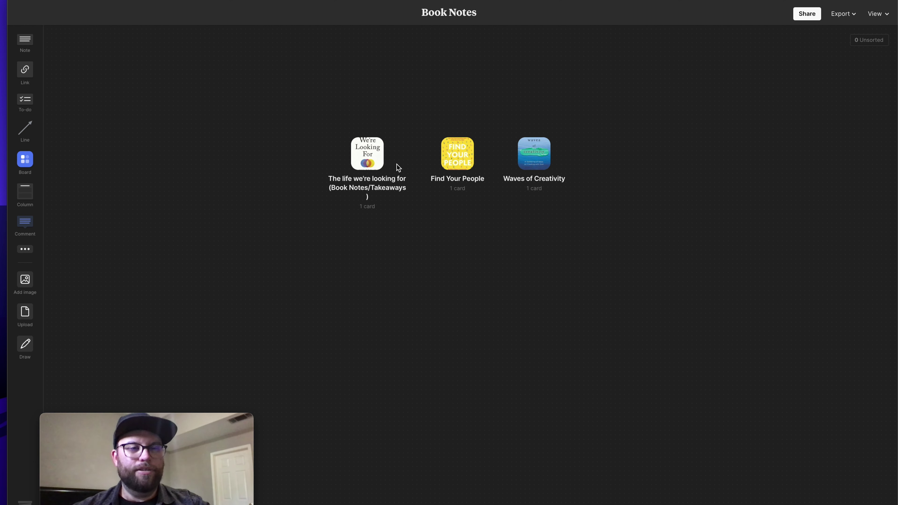
Nudge The life we're looking for board slightly right and browse its icon choices
left_click_drag(372, 156, 386, 162)
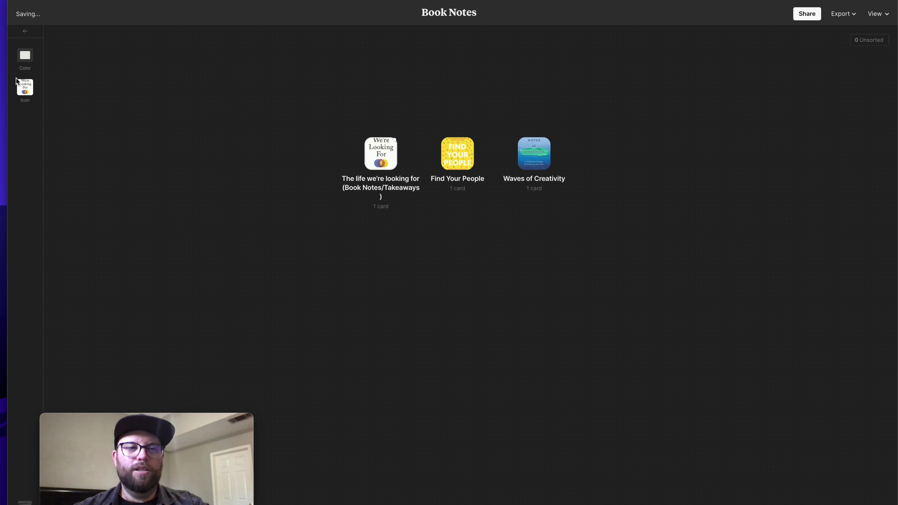
left_click(24, 90)
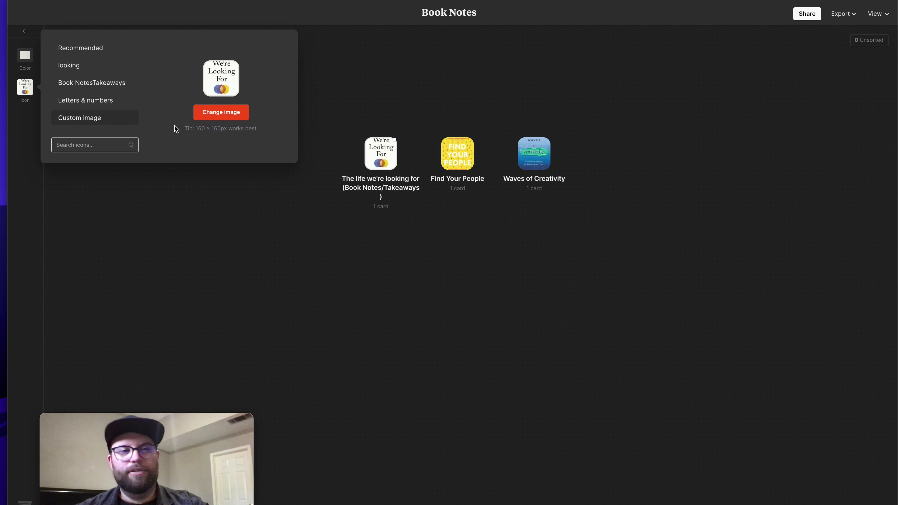
left_click(393, 228)
left_click_drag(438, 118, 495, 193)
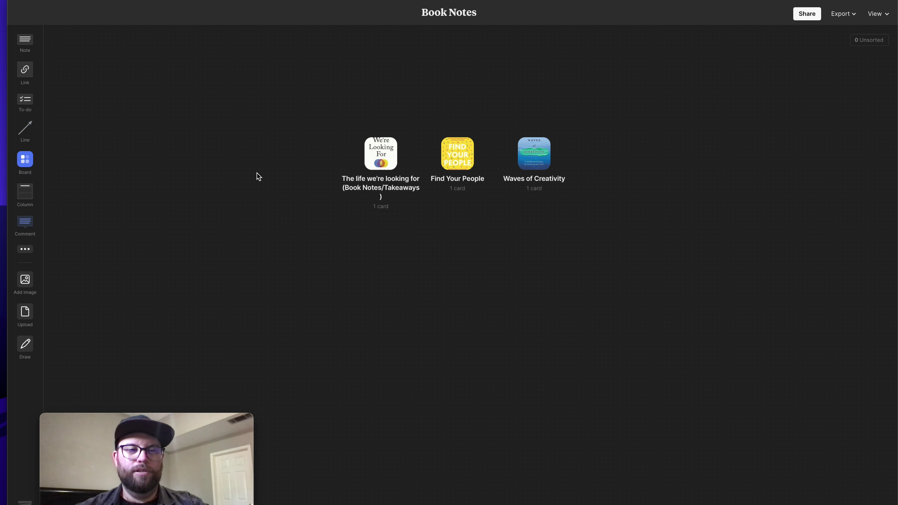
Add a column holding the three book boards and title it 'Favorites'
left_click_drag(37, 198, 209, 130)
left_click(268, 249)
left_click_drag(381, 153, 247, 159)
left_click_drag(442, 150, 303, 151)
left_click_drag(529, 153, 279, 142)
double_click(255, 139)
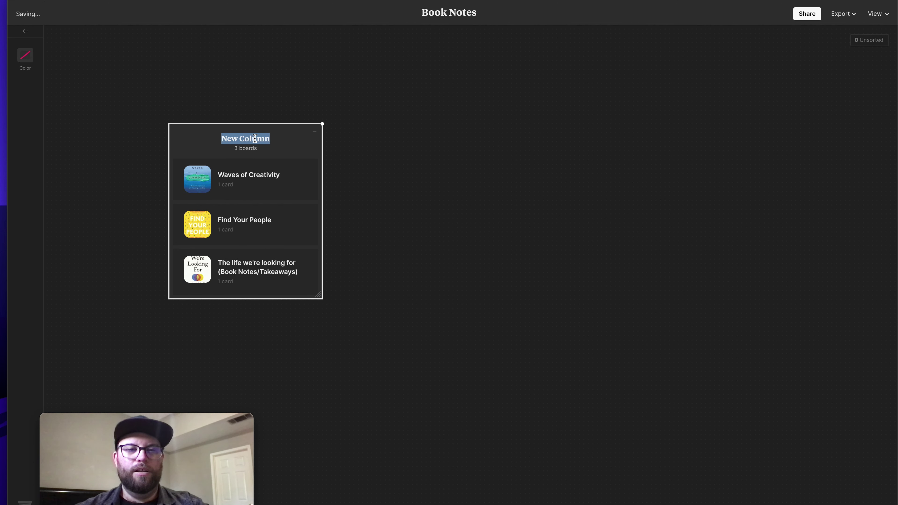
type("Favo")
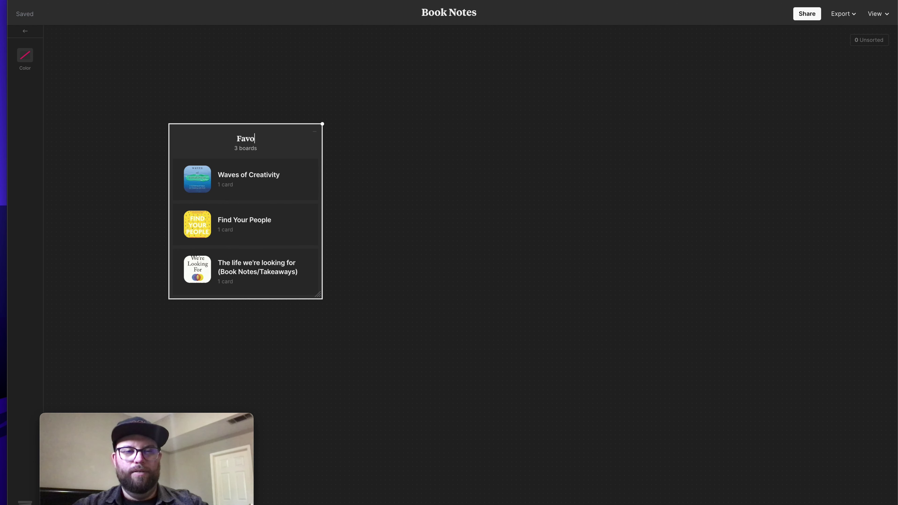
type("rites")
key("Escape")
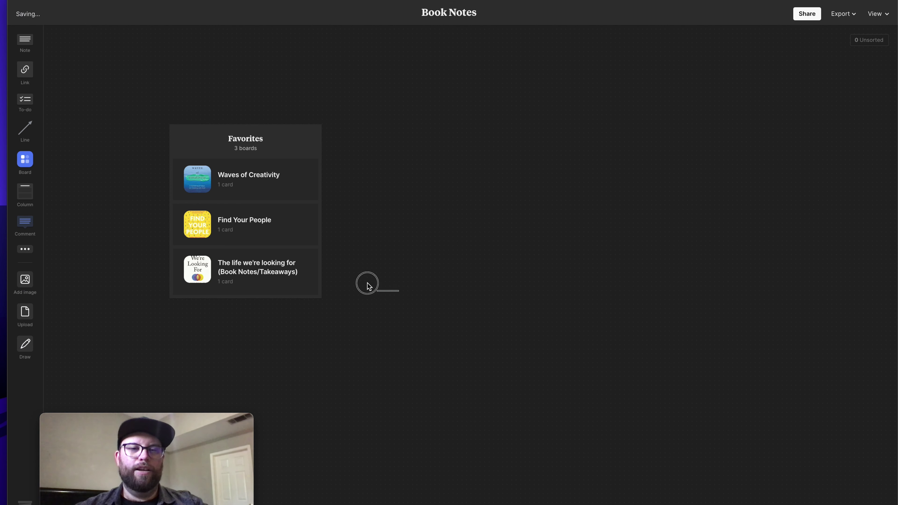
Delete the stray duplicate Waves board and extra column, then open Waves of Creativity
left_click(286, 153)
left_click_drag(315, 176, 419, 171)
left_click_drag(303, 156, 589, 158)
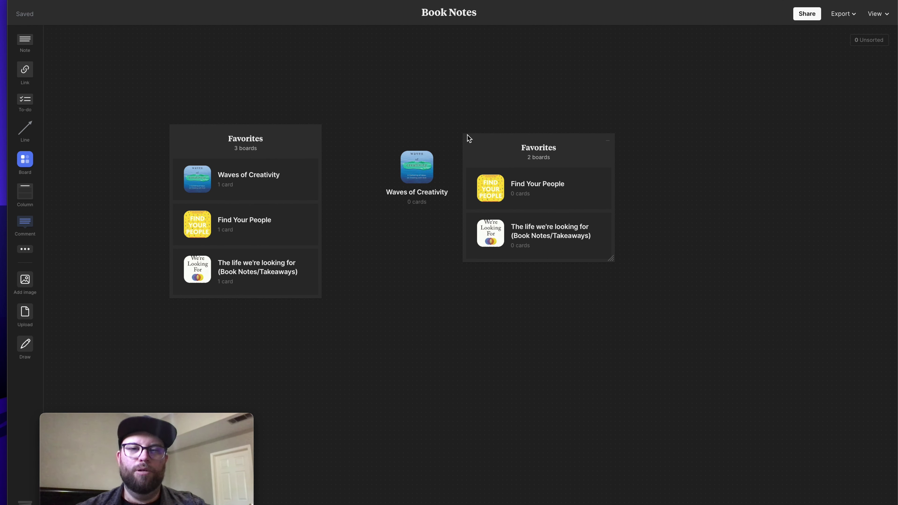
left_click_drag(400, 112, 602, 269)
key("Delete")
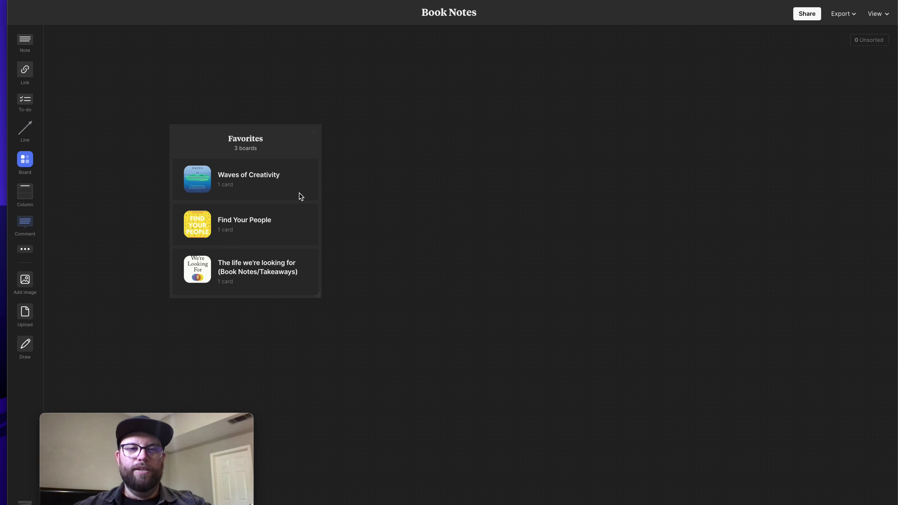
left_click(290, 186)
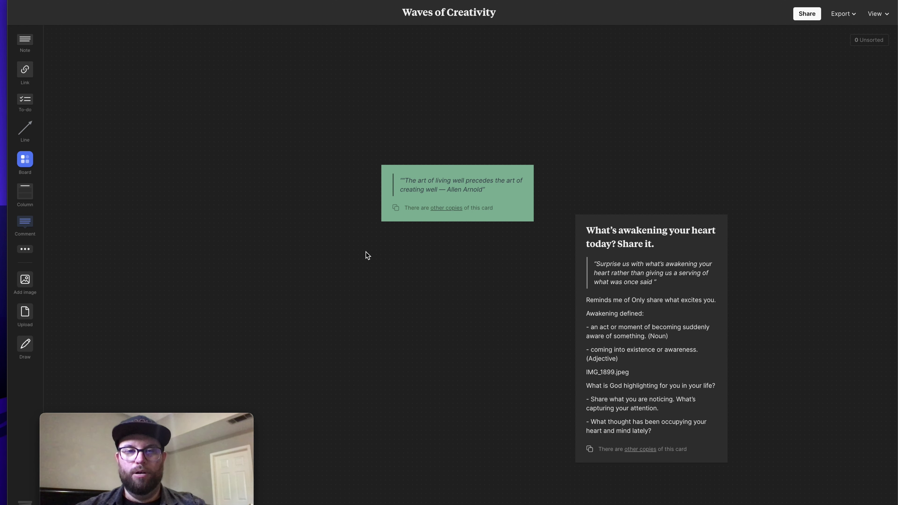
Select and inspect the green quote and reflection cards on the Waves of Creativity board
left_click_drag(363, 132, 474, 229)
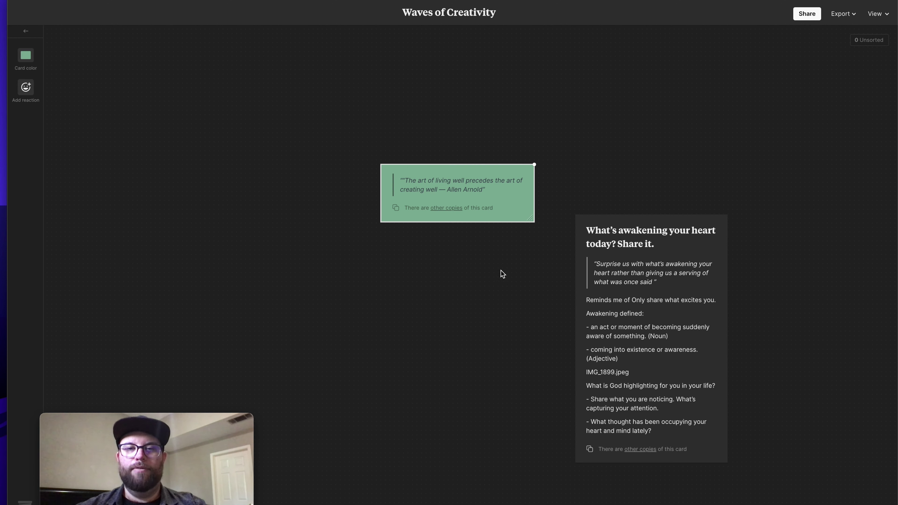
scroll(502, 279, "right", 1)
left_click_drag(580, 159, 658, 330)
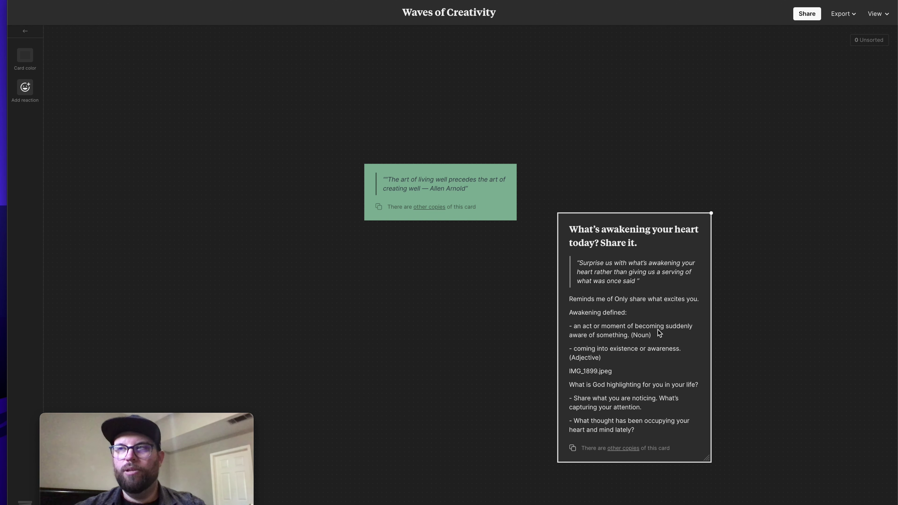
left_click(473, 323)
scroll(463, 243, "up", 3)
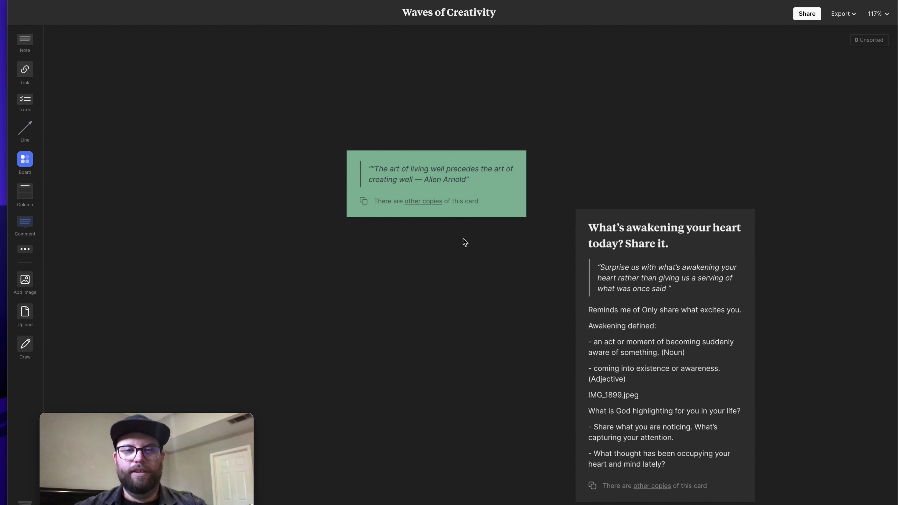
Follow the Allen Arnold quote's other copies to the Creativity board and inspect its quote cards
left_click(421, 200)
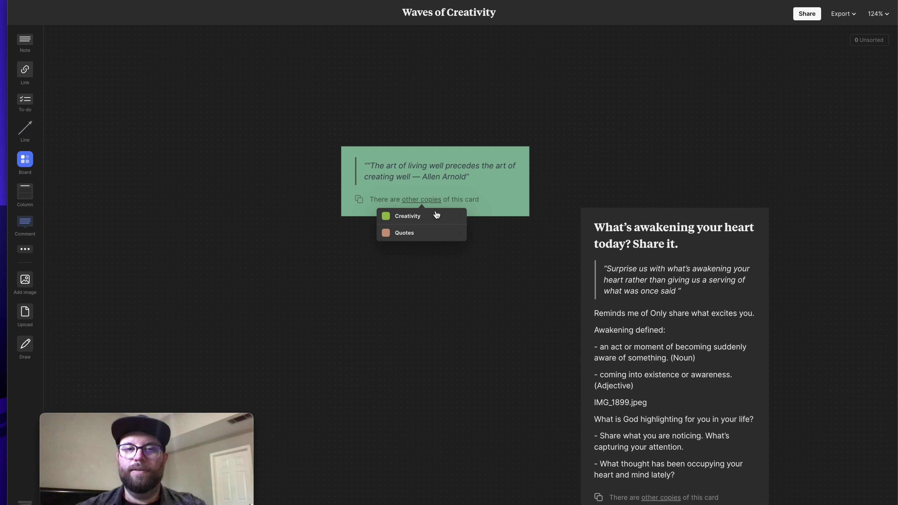
left_click(419, 217)
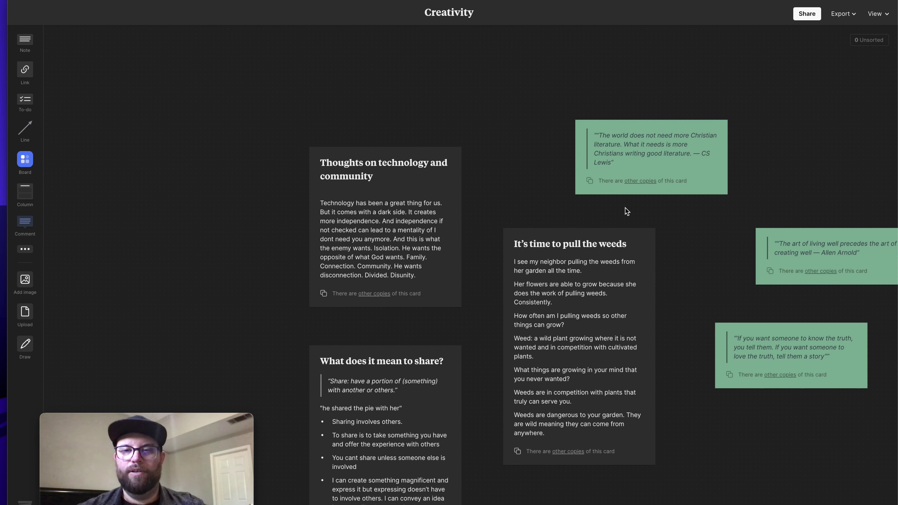
scroll(626, 212, "right", 3)
left_click_drag(707, 181, 723, 423)
left_click(723, 423)
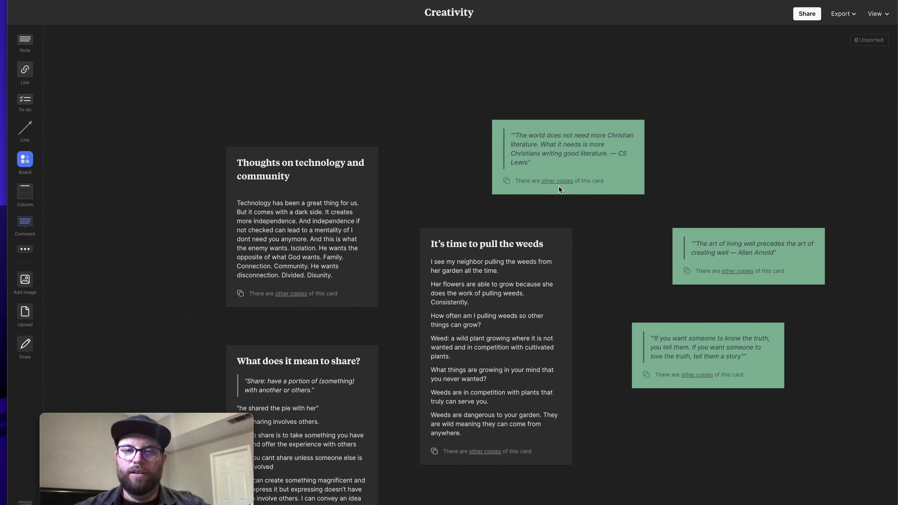
mouse_move(735, 276)
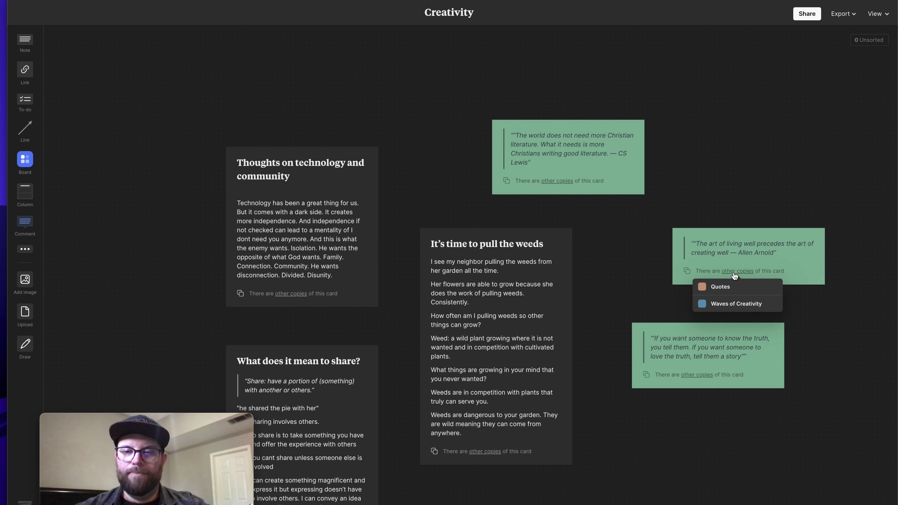
Open the Quotes board copy, then return Home and open 'Building a writing shed'
left_click(725, 288)
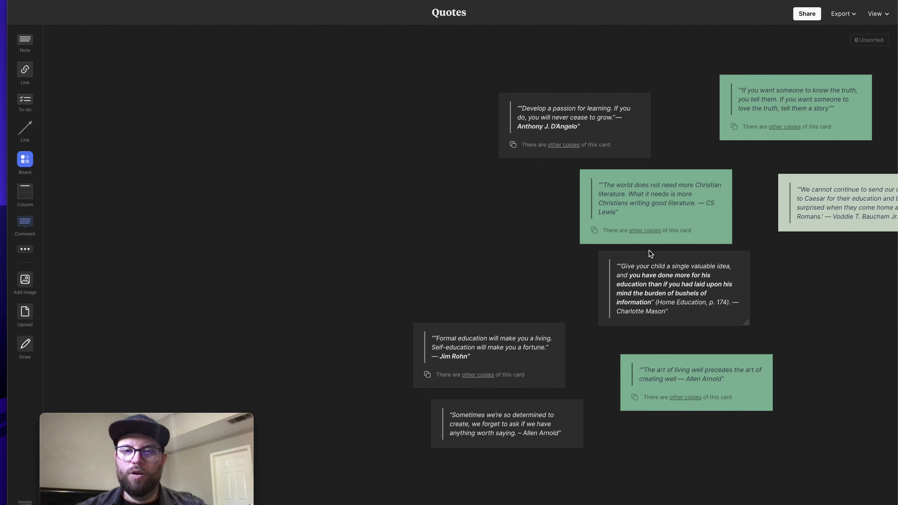
scroll(645, 255, "right", 5)
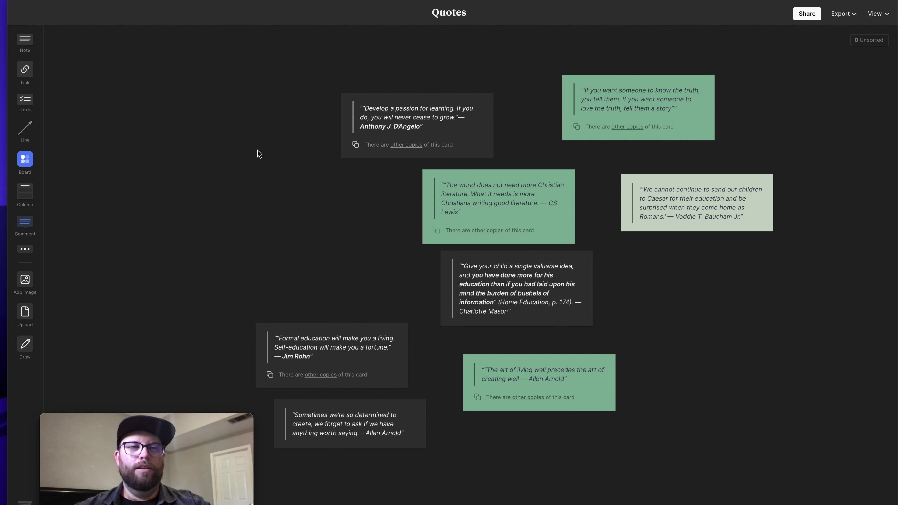
left_click(68, 2)
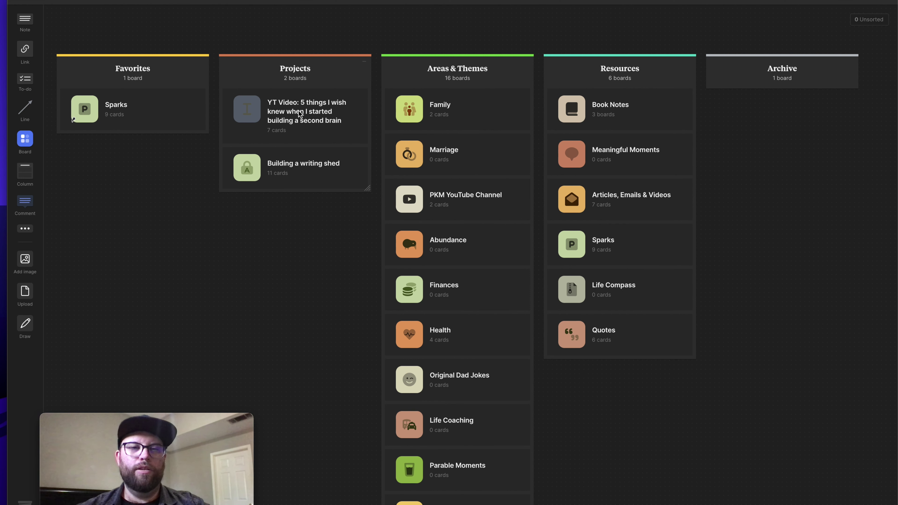
left_click(304, 173)
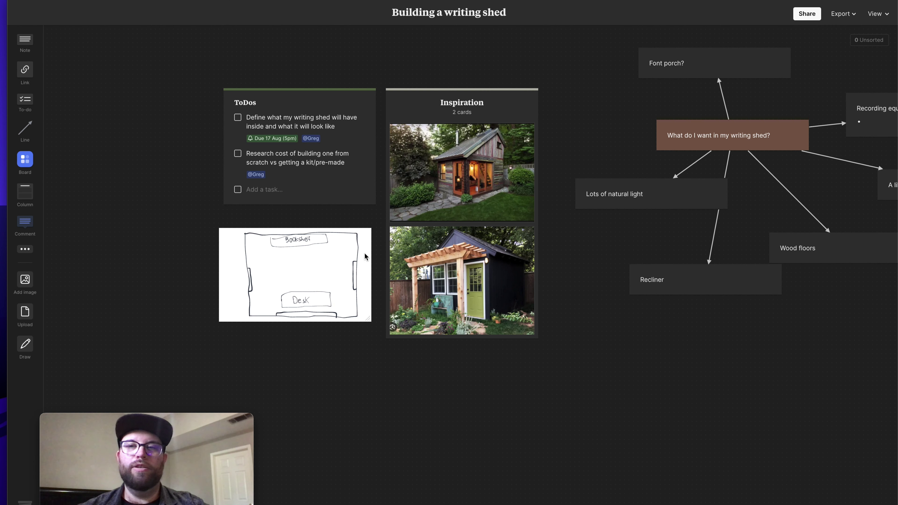
scroll(422, 261, "right", 1)
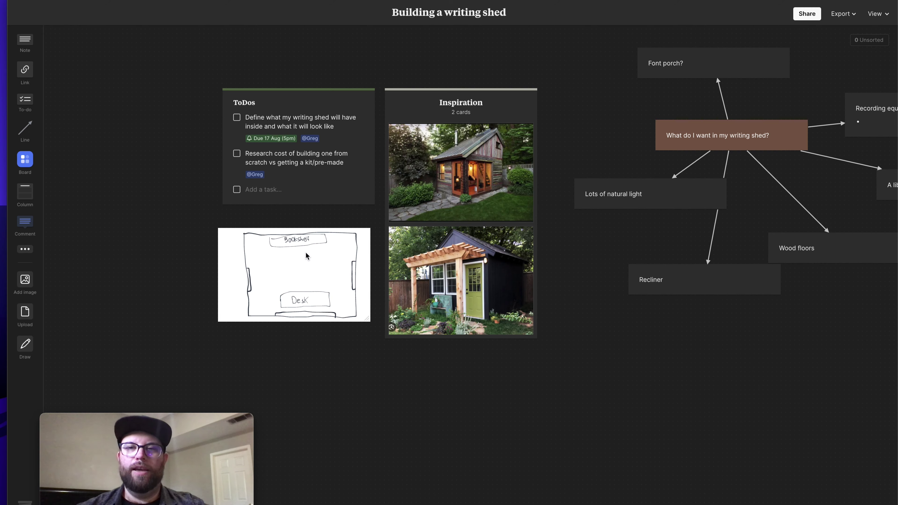
scroll(306, 255, "right", 2)
left_click_drag(385, 60, 488, 345)
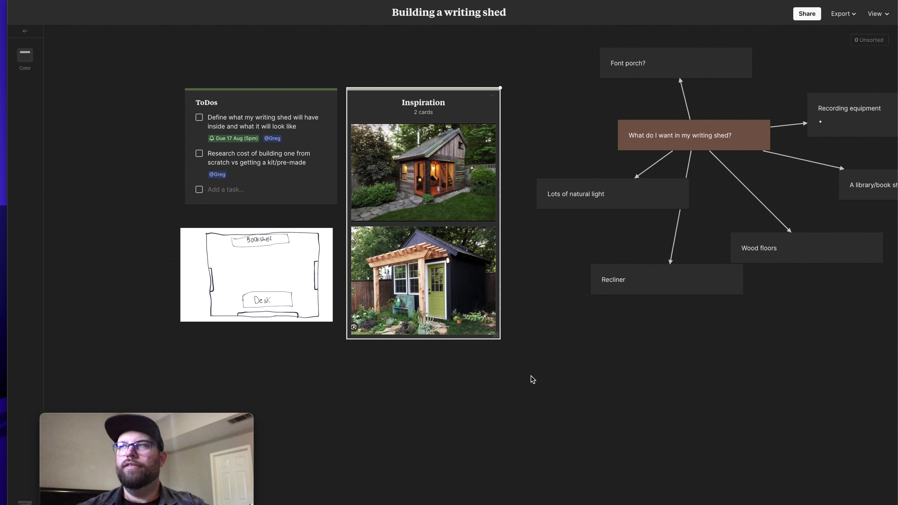
left_click(297, 281)
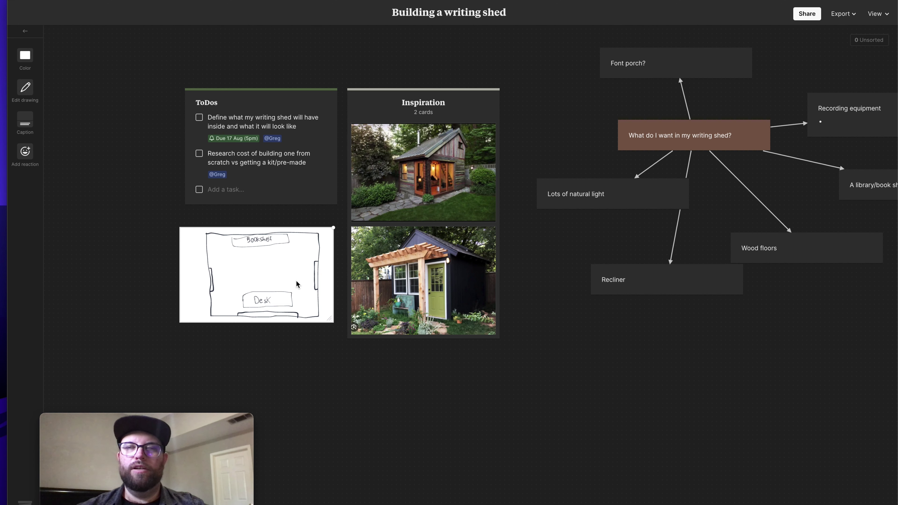
left_click(542, 356)
scroll(696, 358, "right", 2)
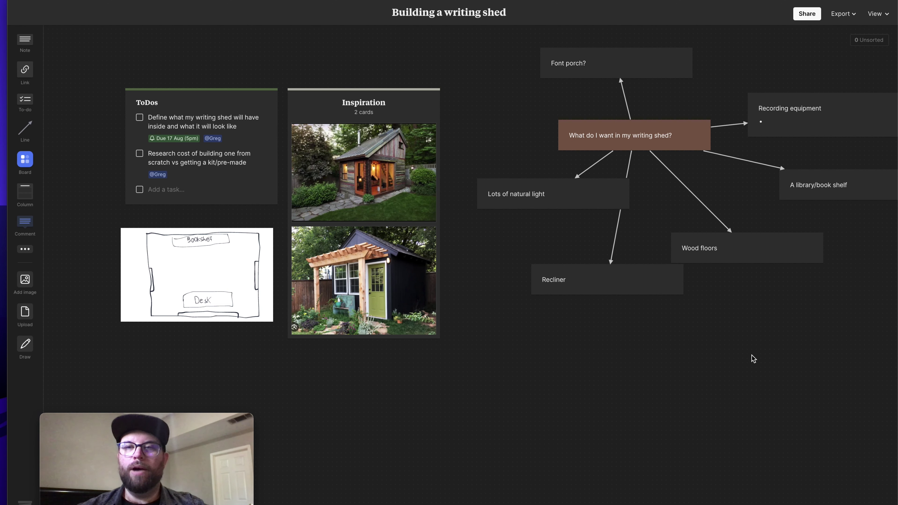
left_click_drag(812, 350, 574, 67)
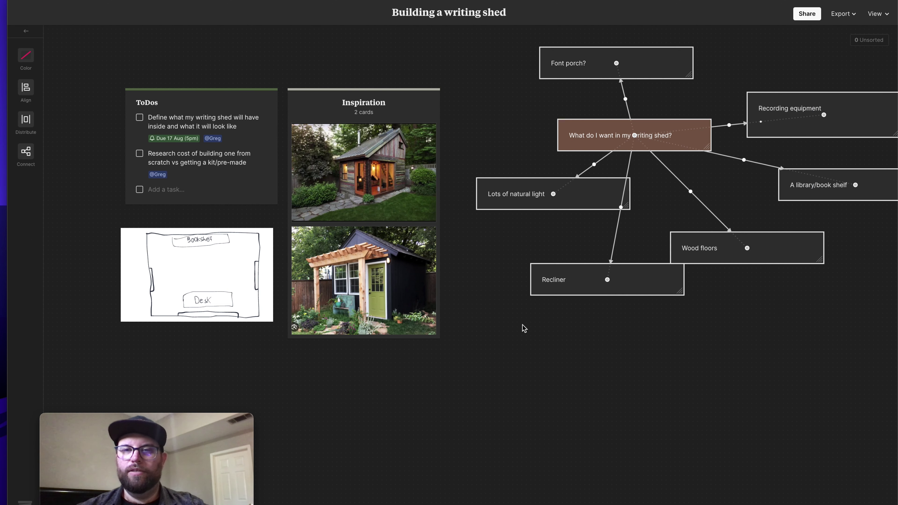
left_click(502, 347)
scroll(501, 347, "left", 1)
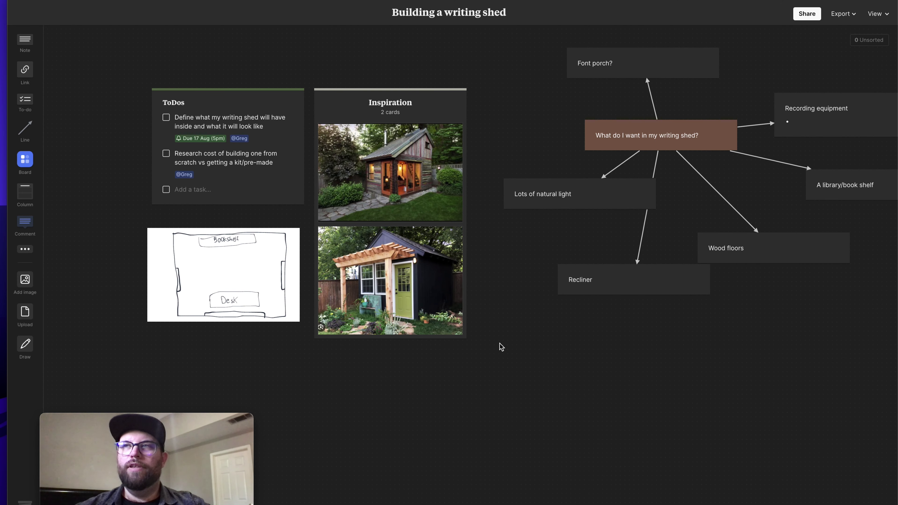
scroll(502, 347, "left", 3)
left_click(196, 73)
left_click_drag(196, 72, 301, 163)
scroll(324, 147, "up", 2)
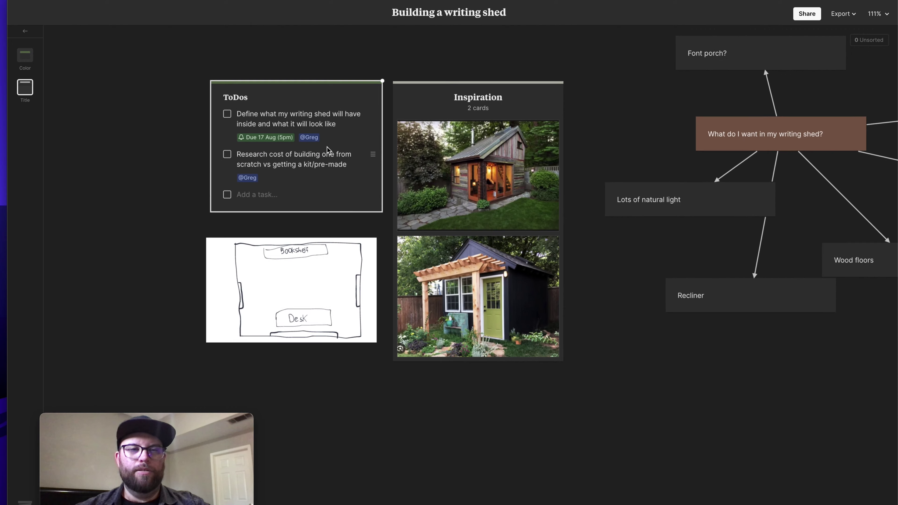
left_click(161, 115)
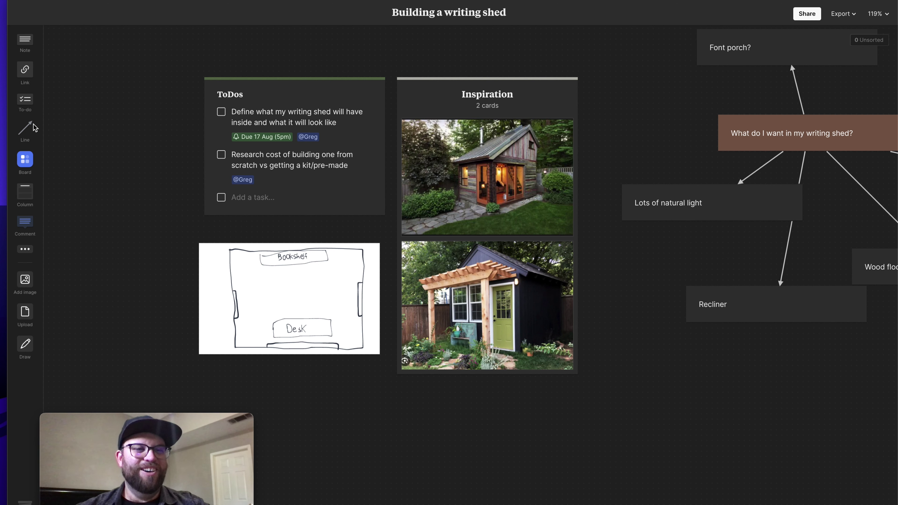
left_click_drag(27, 100, 102, 85)
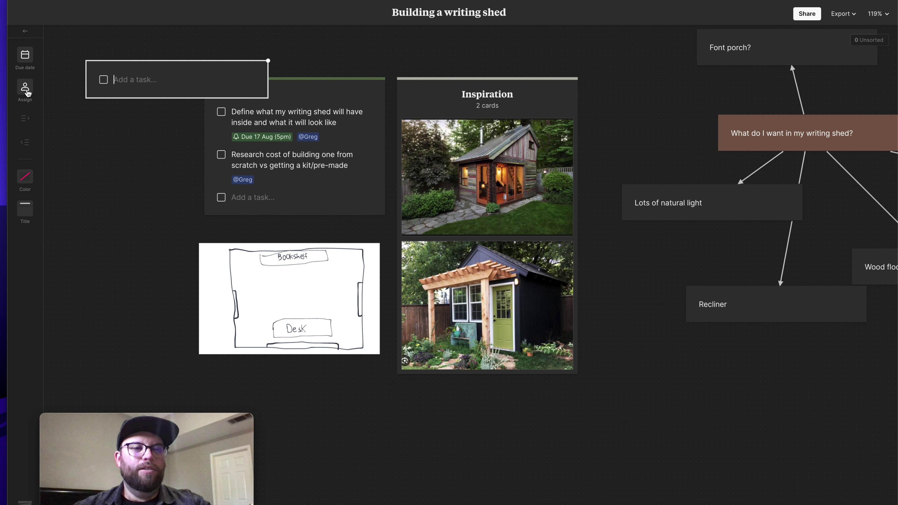
left_click(31, 183)
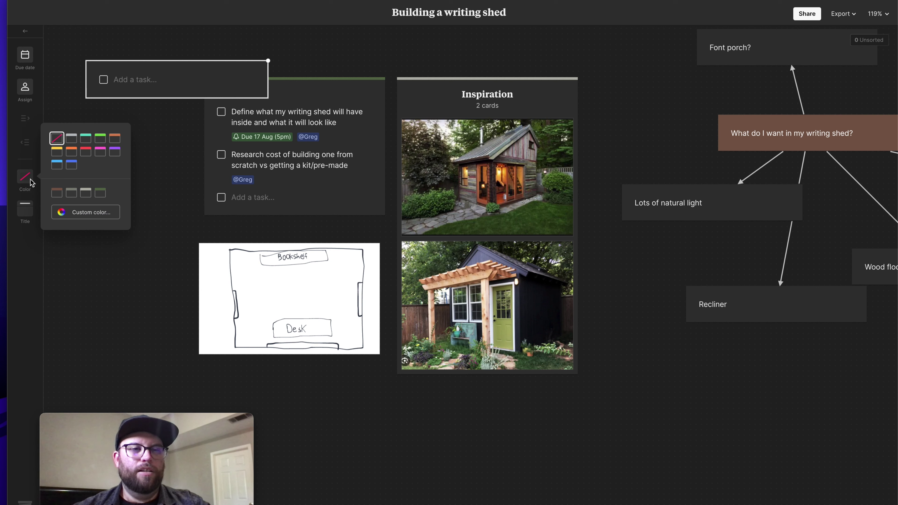
left_click(143, 178)
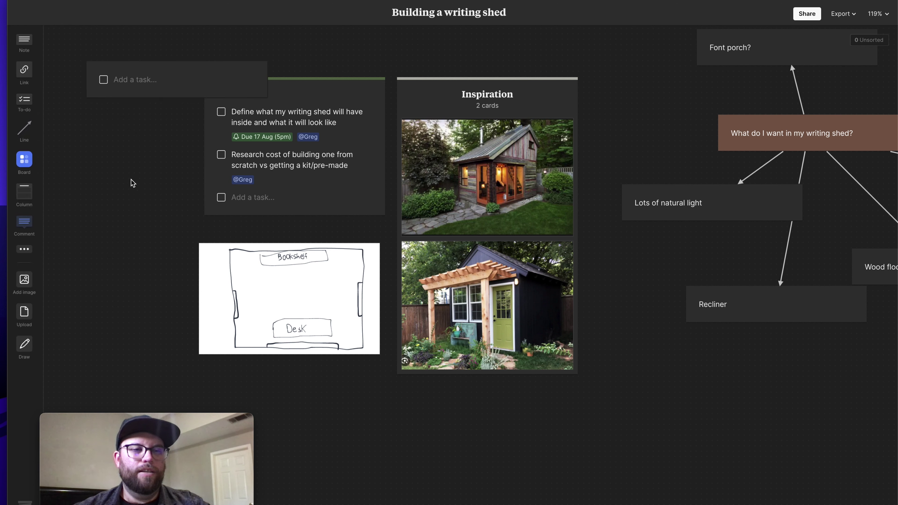
left_click(187, 81)
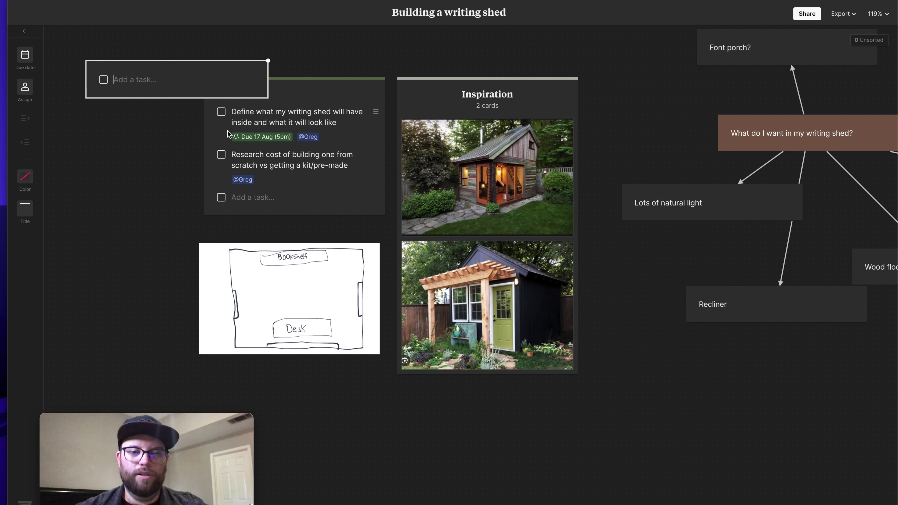
key("Delete")
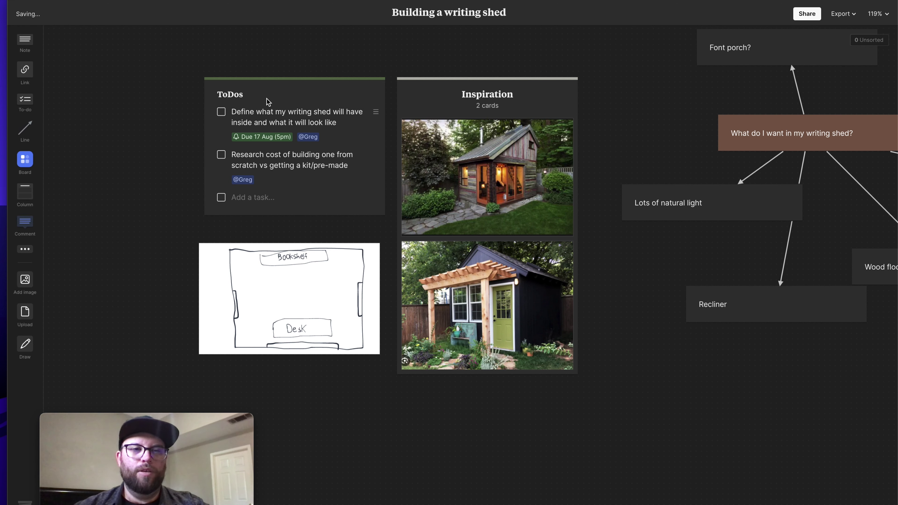
double_click(239, 95)
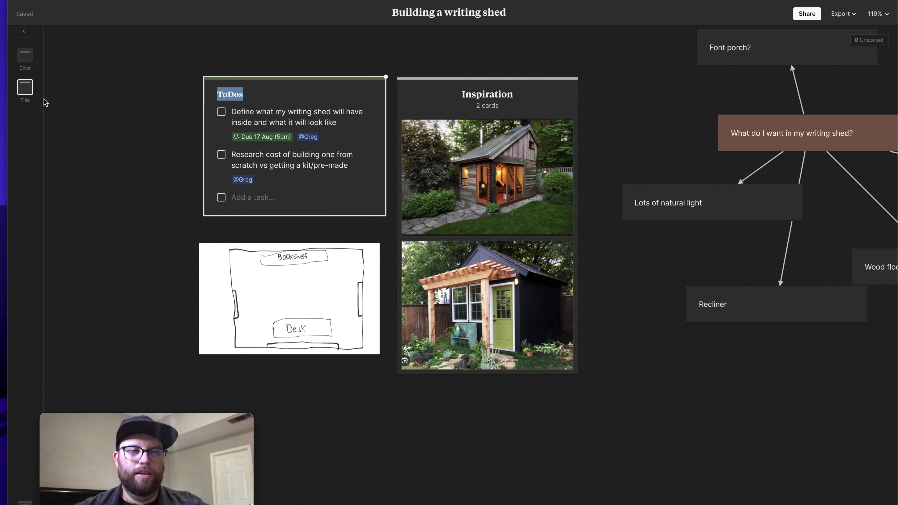
left_click(30, 92)
left_click(31, 92)
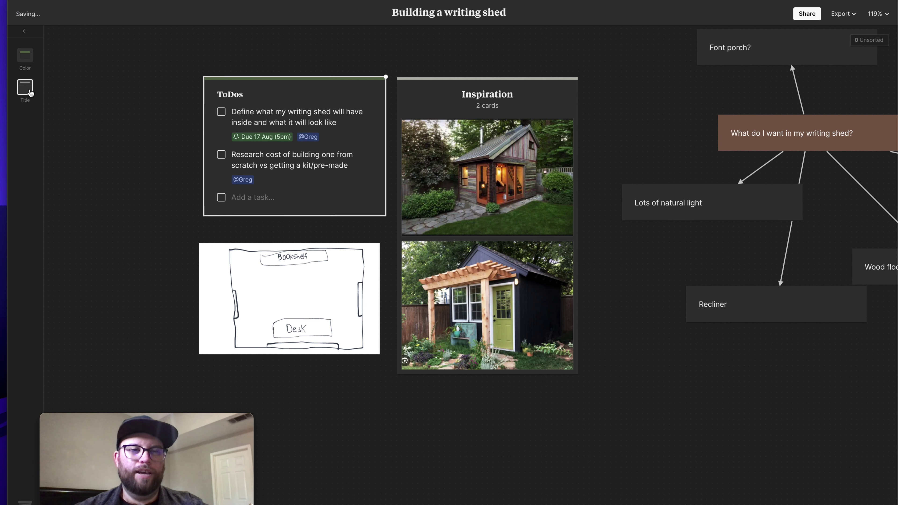
left_click(152, 129)
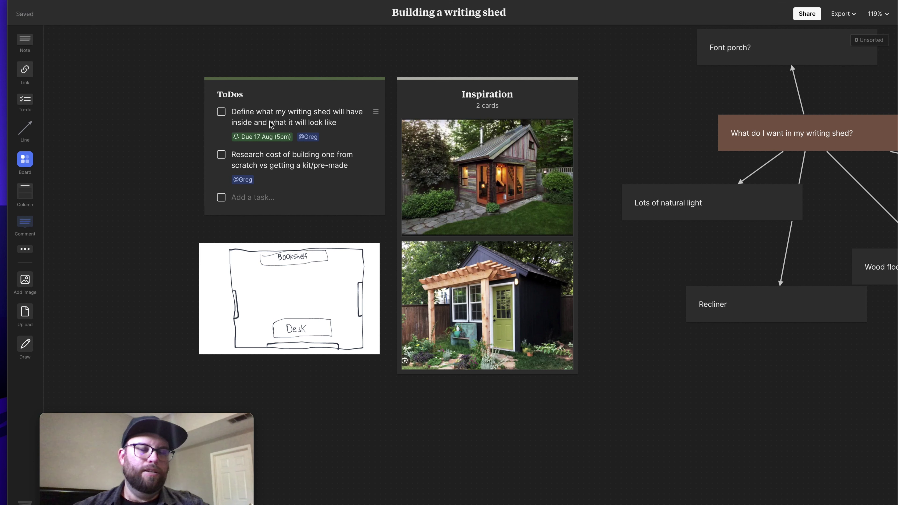
left_click(255, 126)
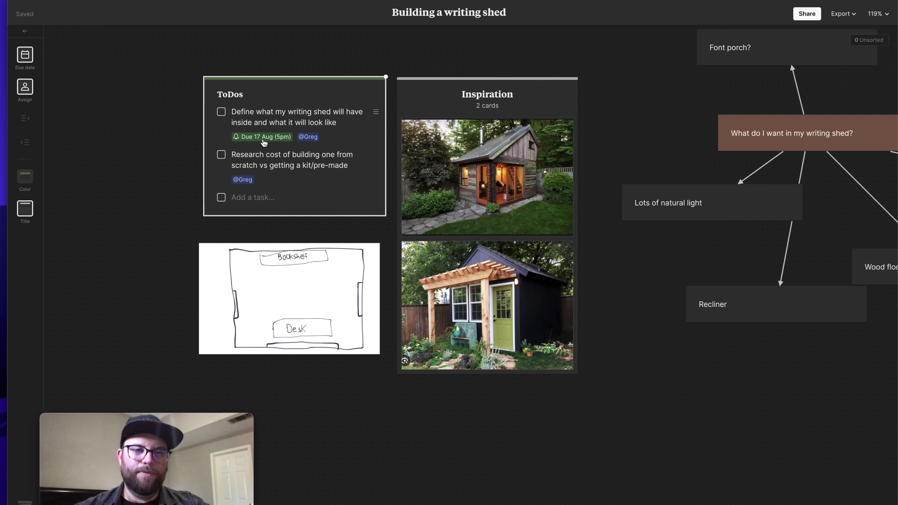
Add two 'to do' tasks to the ToDos list
left_click(273, 198)
type("to do")
key("Return")
type("to do")
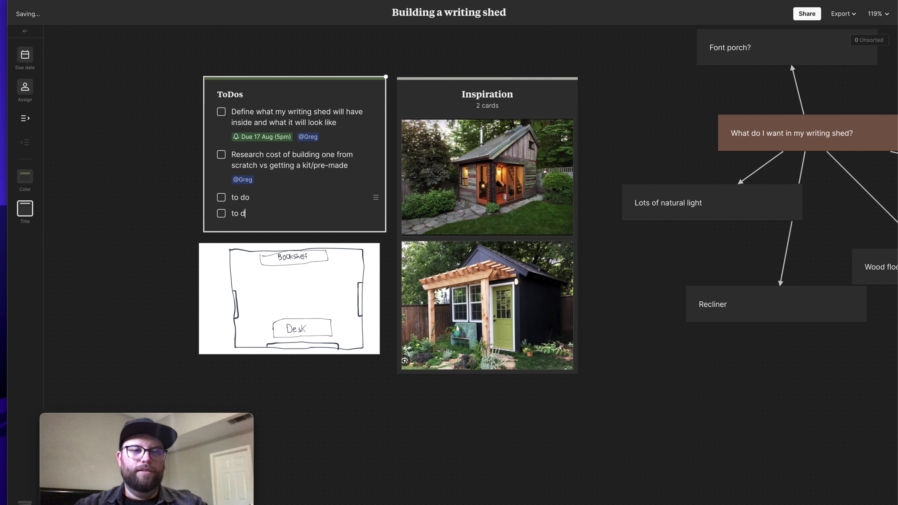
key("Return")
left_click(185, 198)
Set the first 'to do' task's due date to 30 Aug at 5pm
left_click(273, 199)
left_click(23, 60)
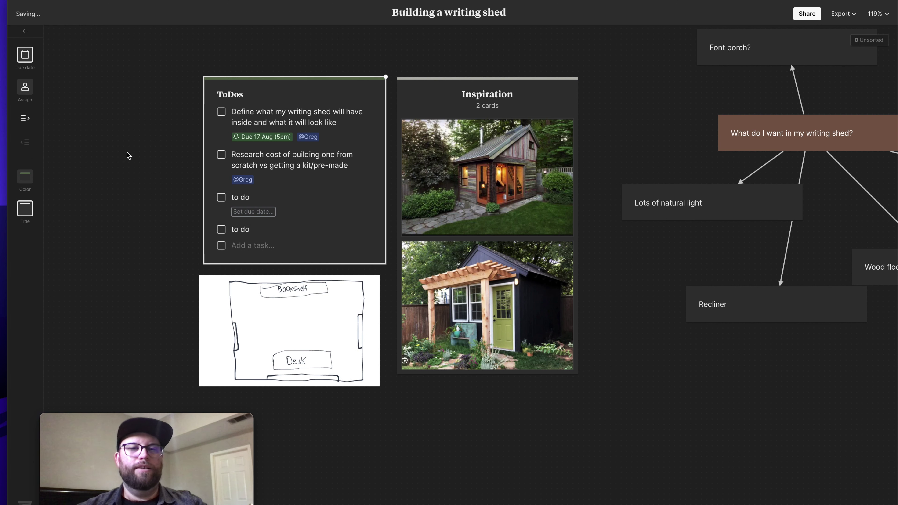
left_click(238, 215)
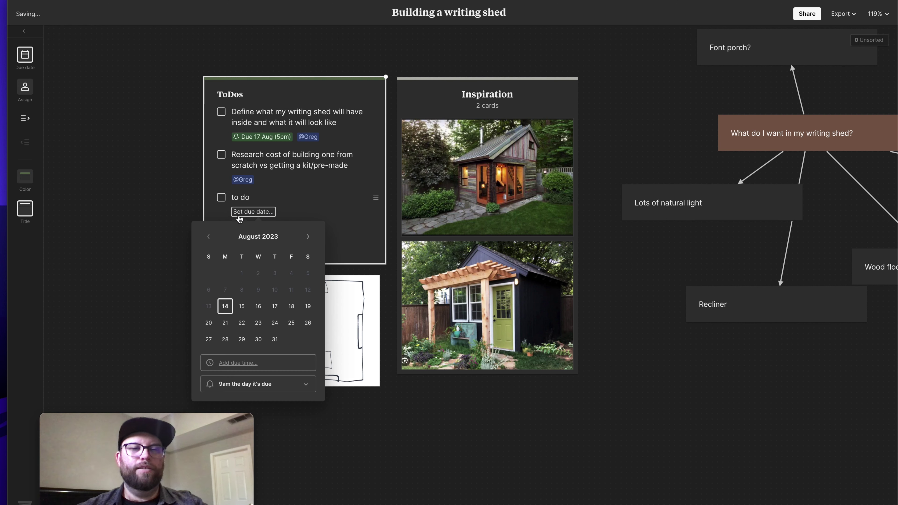
left_click(258, 340)
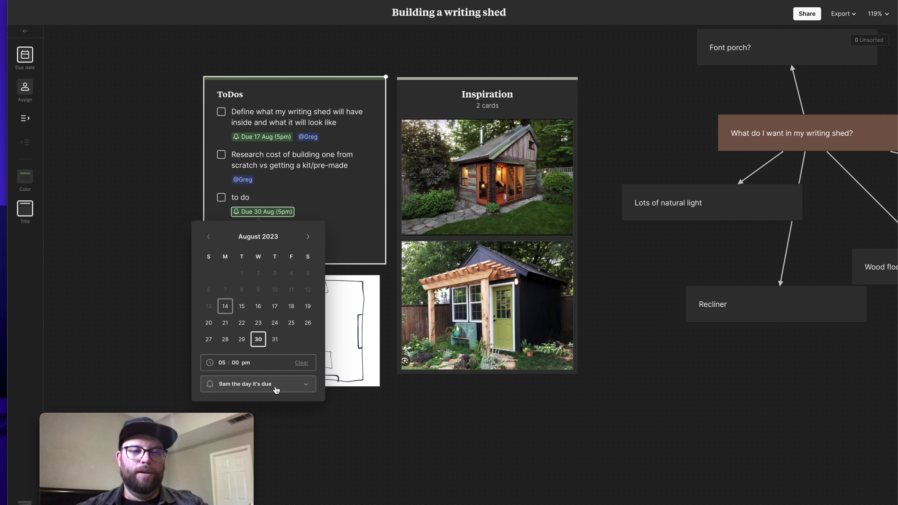
left_click(161, 208)
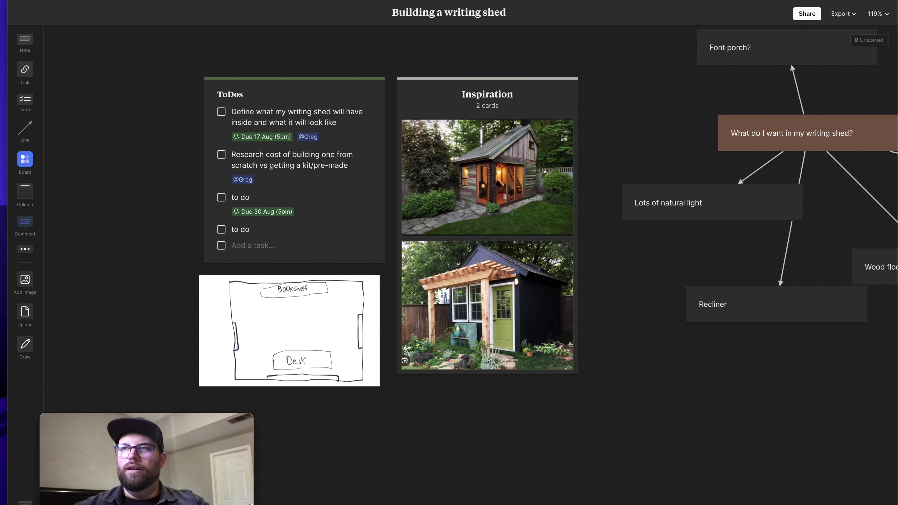
left_click(562, 94)
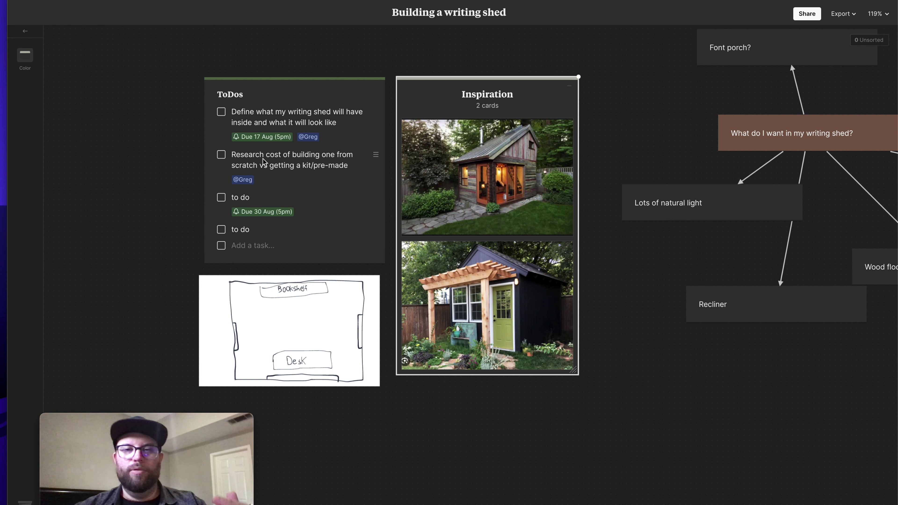
left_click(600, 410)
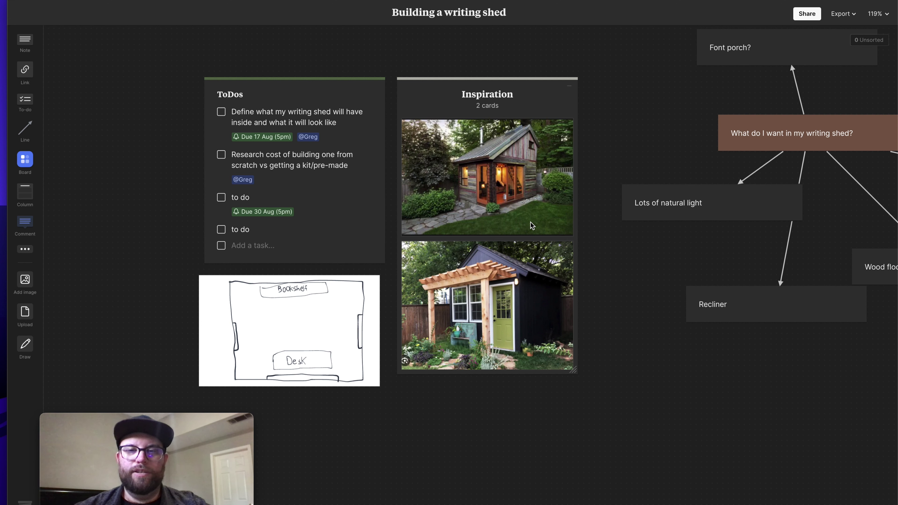
scroll(532, 226, "down", 3)
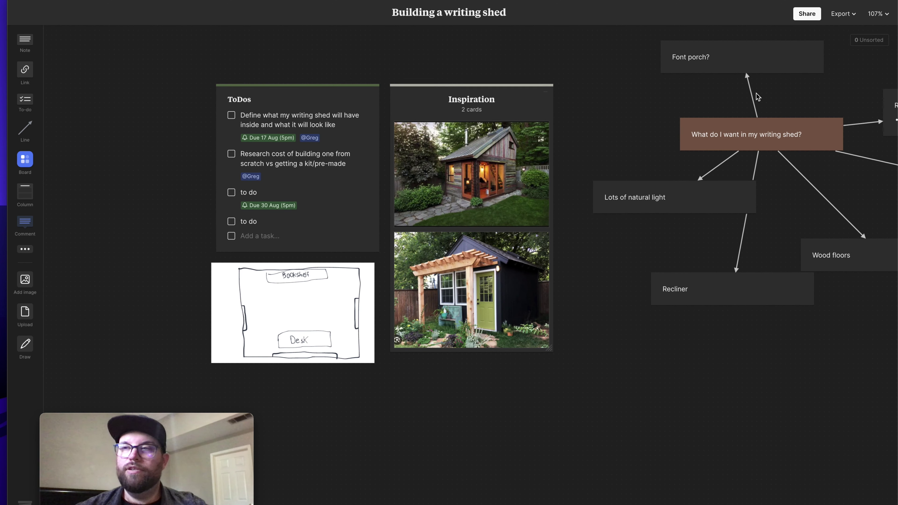
left_click(532, 226)
scroll(532, 226, "down", 2)
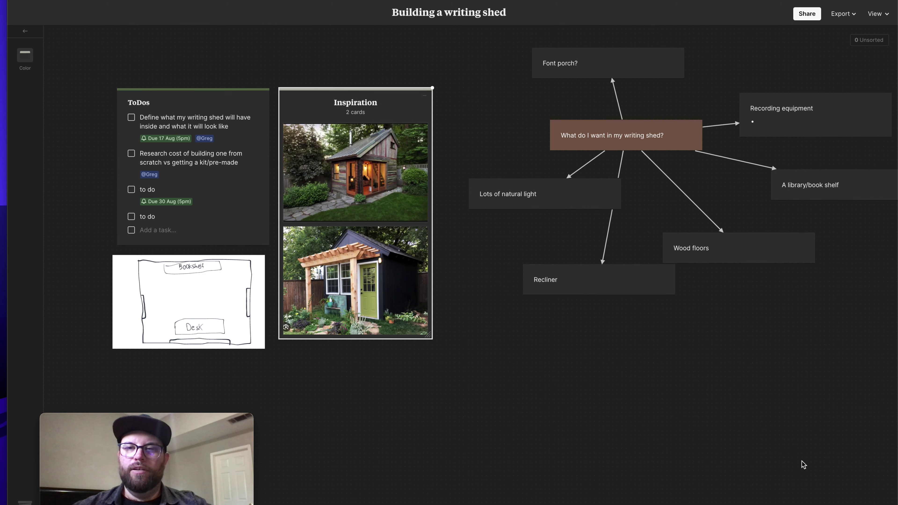
scroll(748, 314, "right", 3)
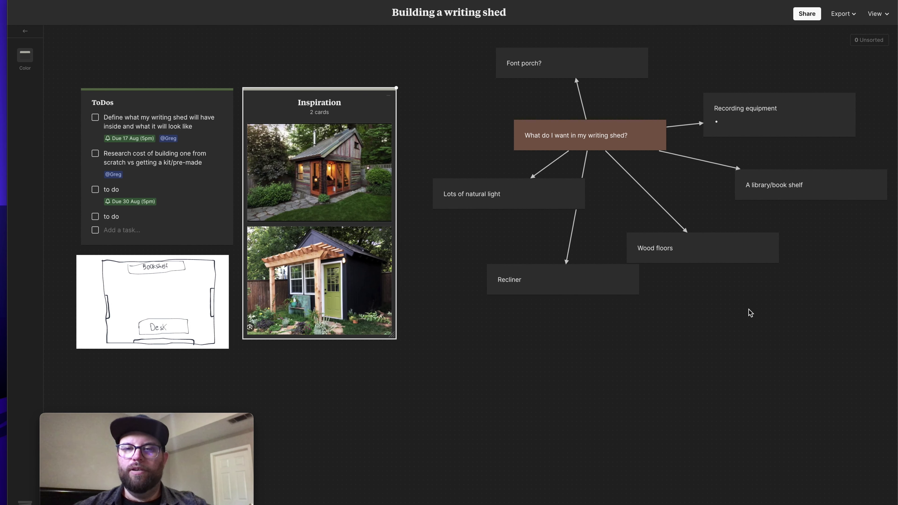
scroll(704, 206, "up", 3)
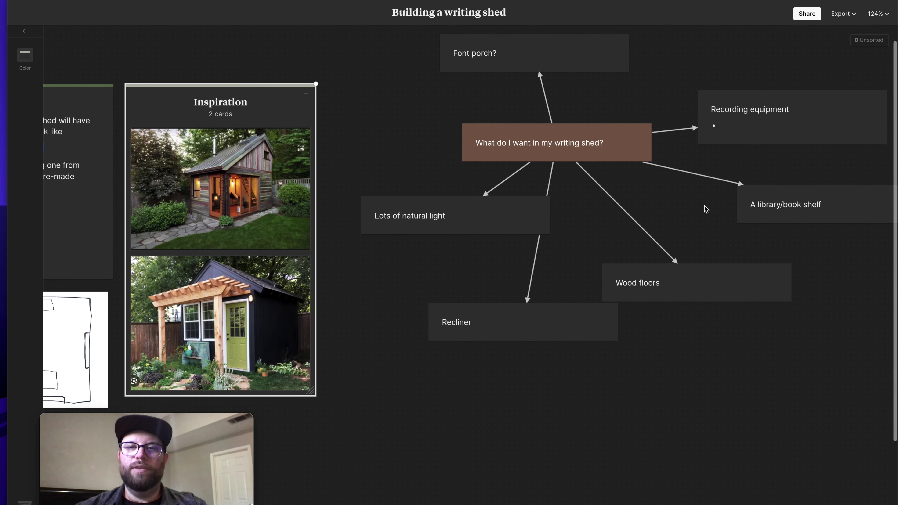
left_click(616, 149)
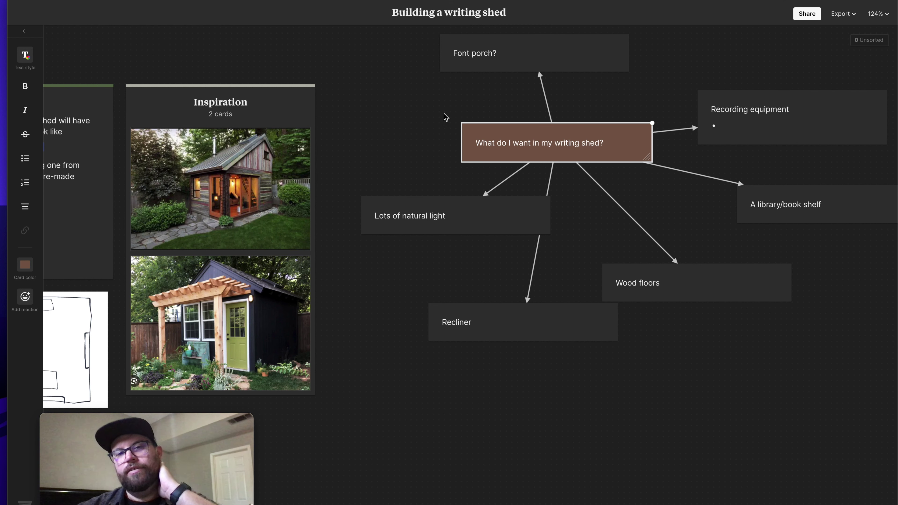
left_click(552, 64)
left_click(728, 101)
left_click(789, 204)
left_click(742, 284)
left_click(533, 217)
left_click(544, 318)
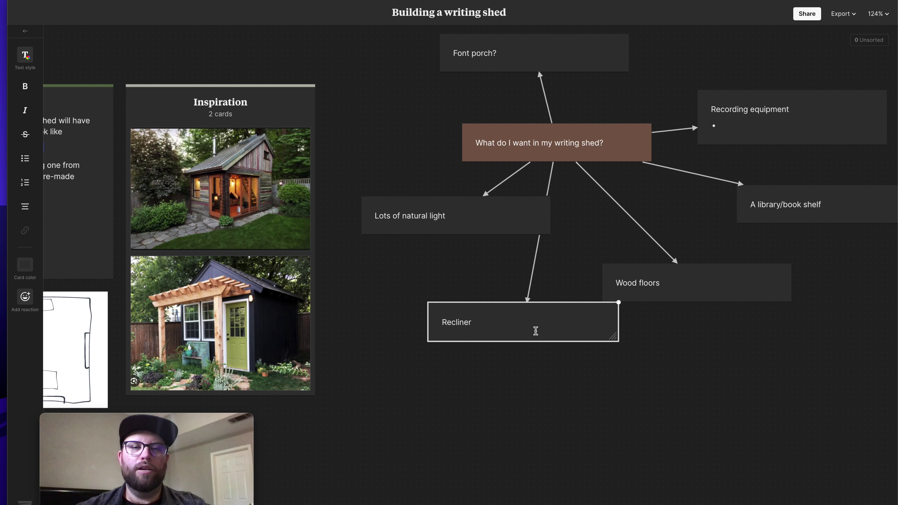
left_click(579, 375)
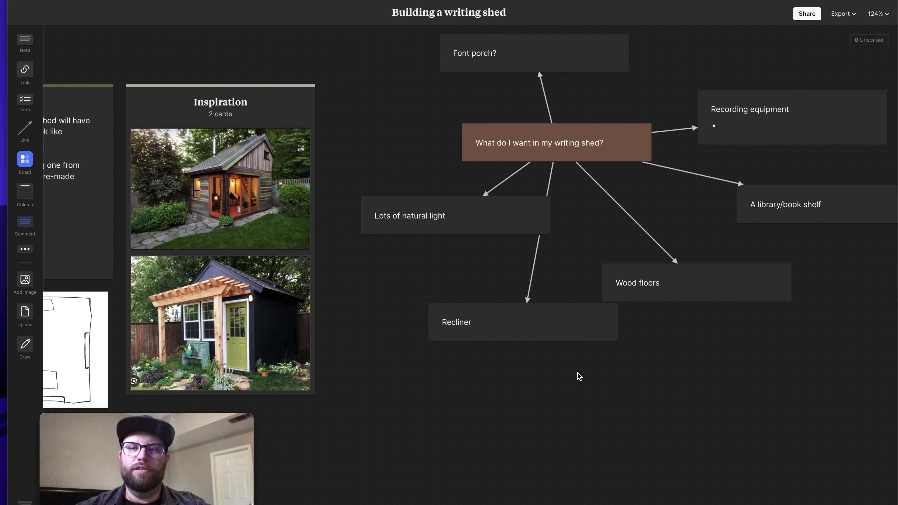
scroll(579, 376, "down", 2)
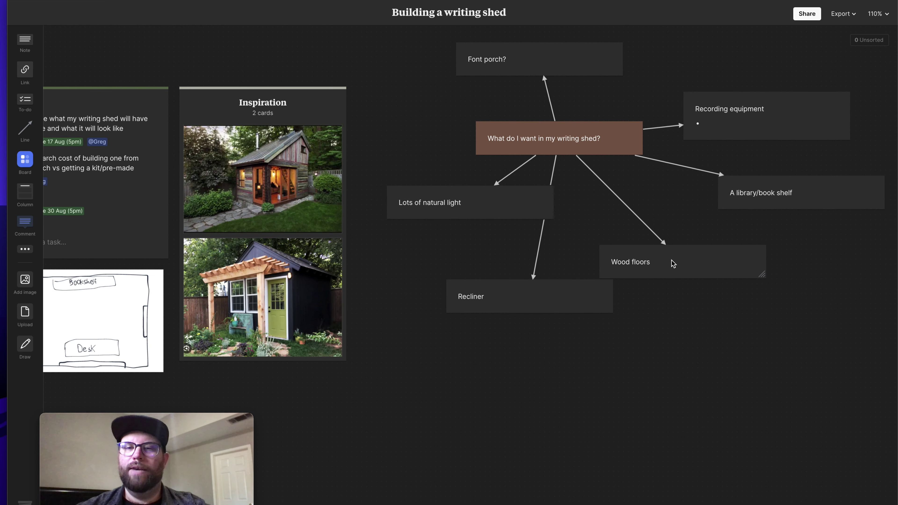
scroll(672, 262, "down", 1)
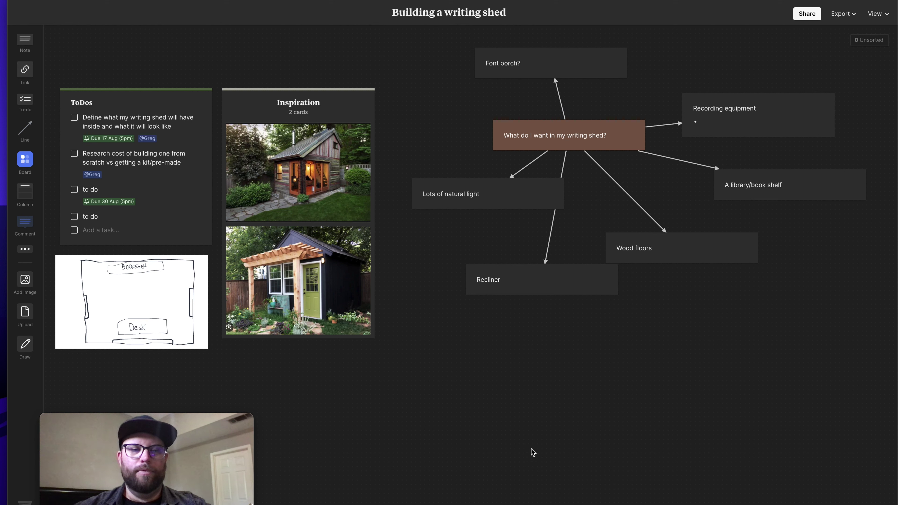
left_click(153, 298)
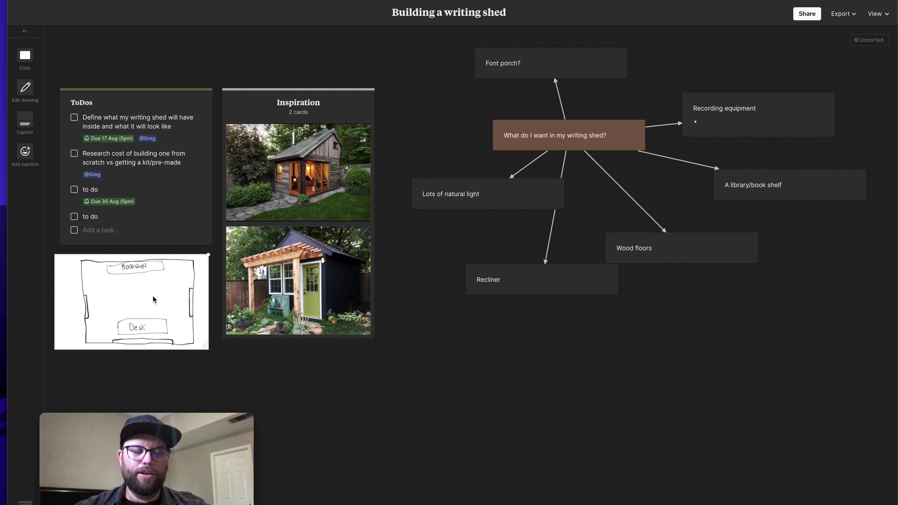
right_click(306, 388)
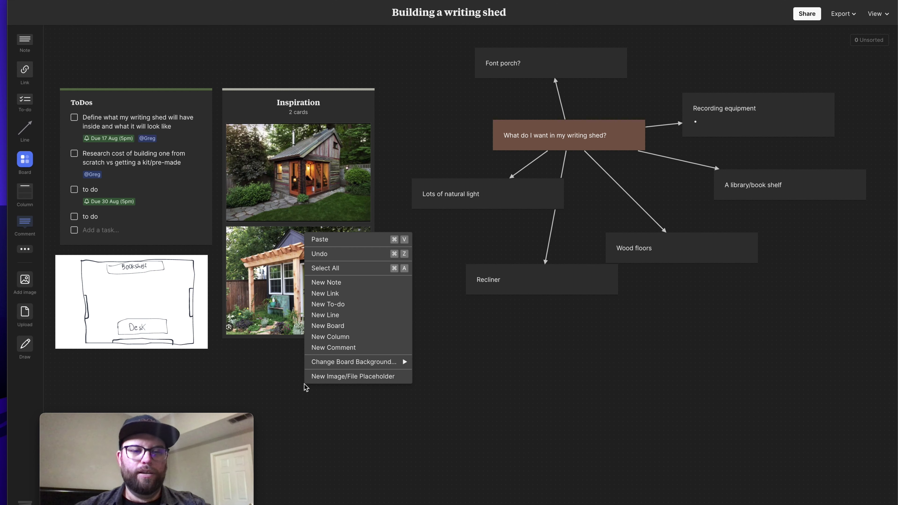
left_click(258, 370)
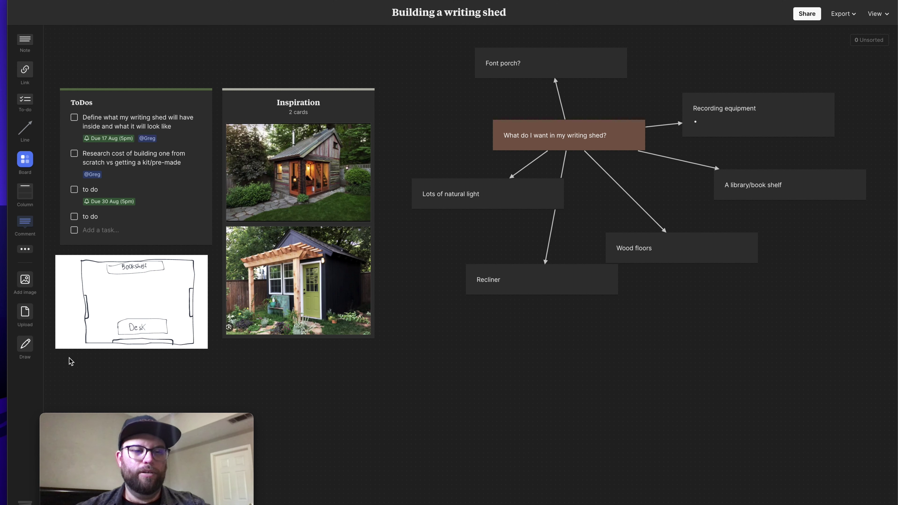
left_click(24, 351)
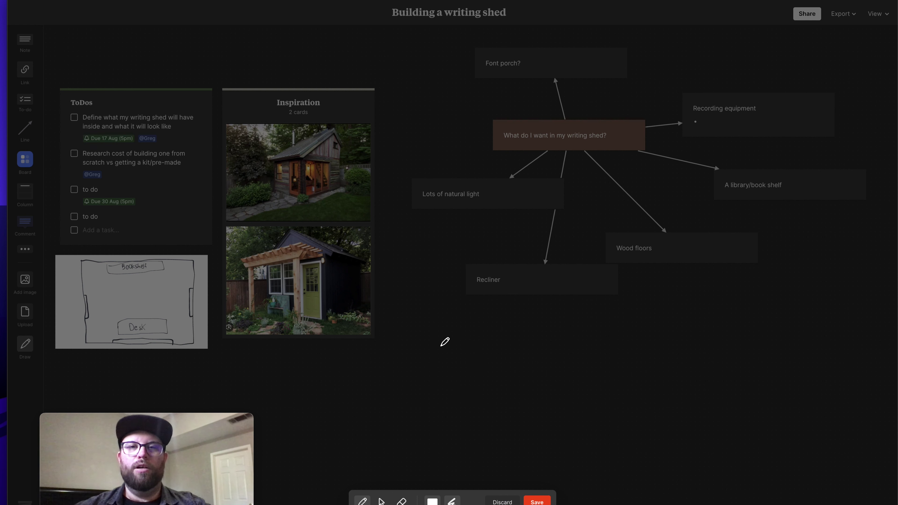
mouse_move(442, 346)
left_mouse_down()
mouse_move(497, 417)
mouse_move(506, 333)
mouse_move(440, 337)
mouse_move(487, 357)
mouse_move(469, 345)
left_mouse_up()
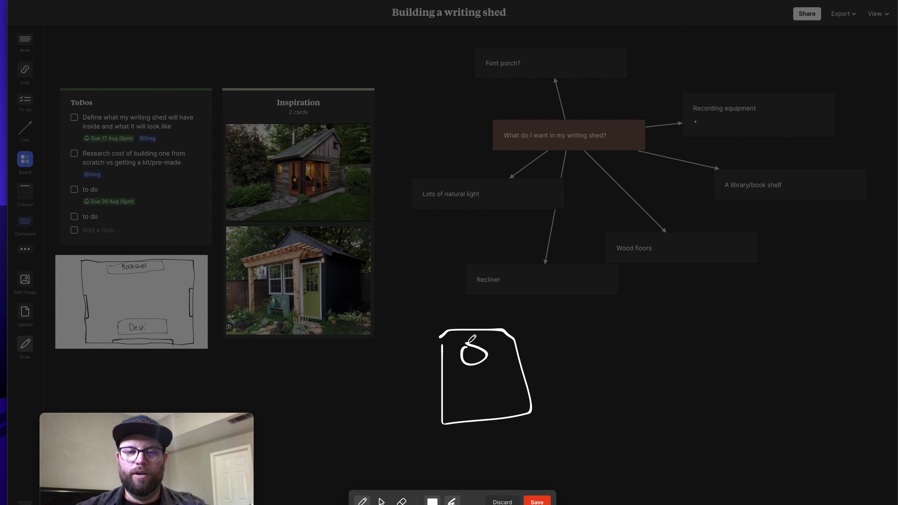
left_click(502, 501)
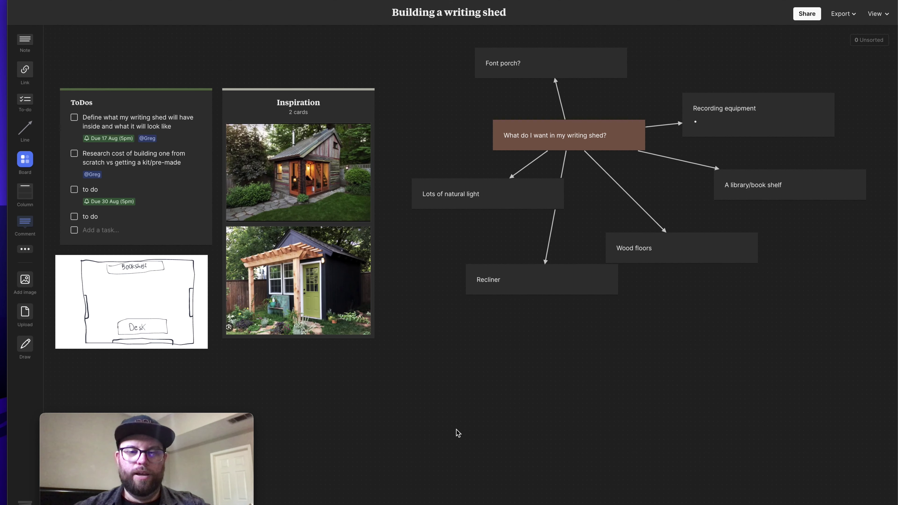
Add an enlarged sketch card below the mind map and draw a tilted shed outline in it
left_click(27, 252)
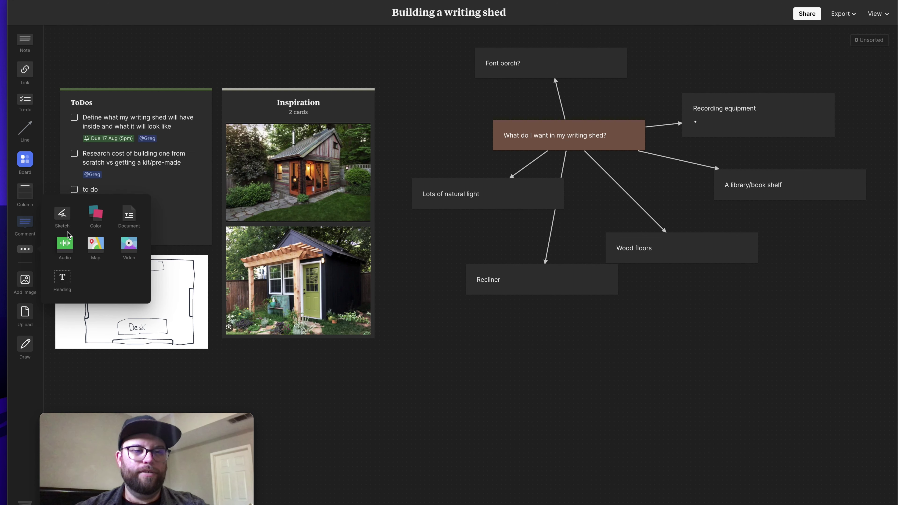
mouse_move(64, 221)
left_mouse_down()
mouse_move(380, 333)
mouse_move(471, 353)
left_mouse_up()
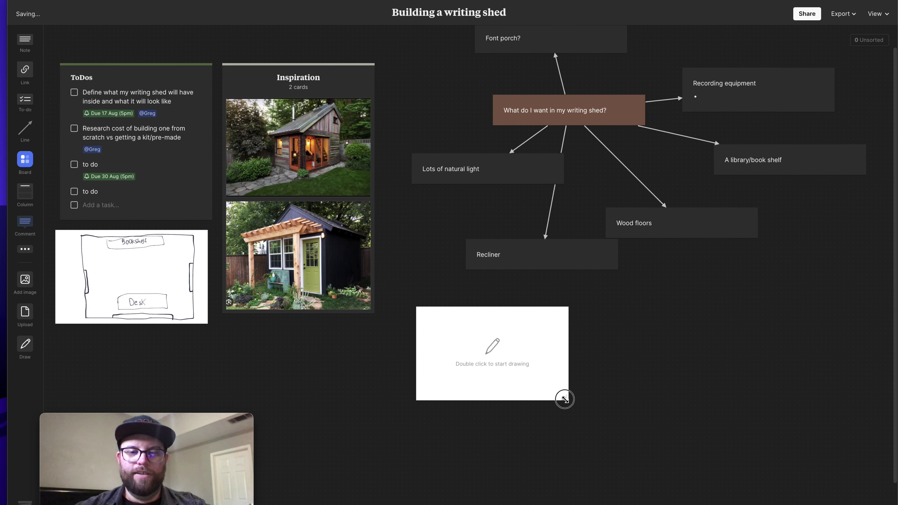
left_click_drag(565, 398, 654, 451)
double_click(561, 387)
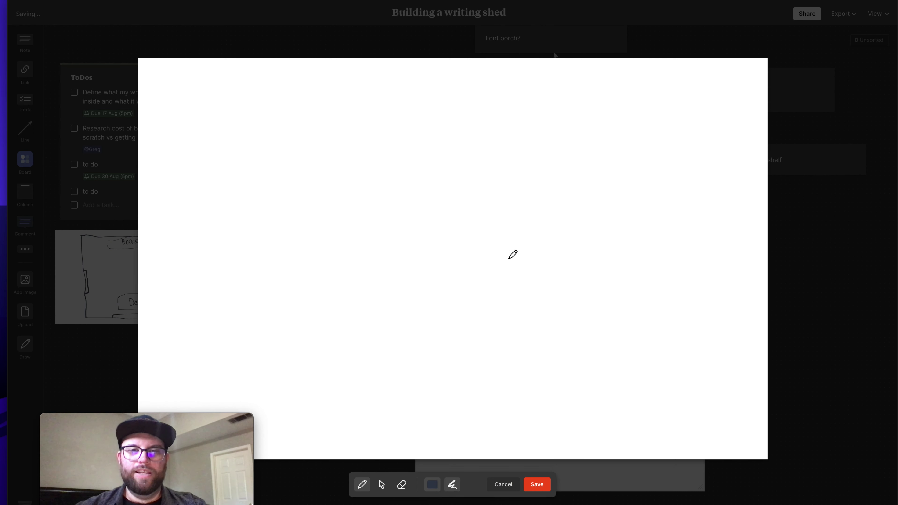
mouse_move(287, 118)
left_mouse_down()
mouse_move(304, 361)
mouse_move(579, 299)
mouse_move(465, 36)
mouse_move(292, 115)
mouse_move(355, 297)
mouse_move(449, 119)
mouse_move(311, 153)
left_mouse_up()
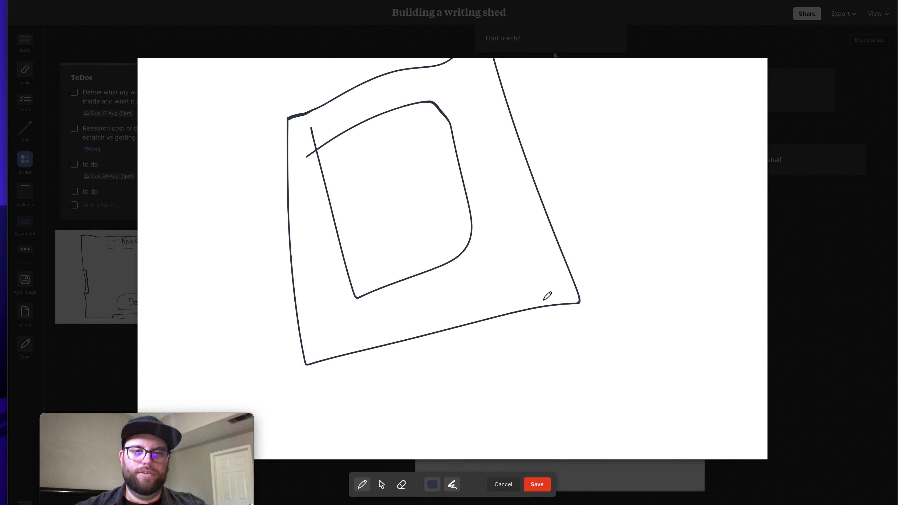
left_click(536, 484)
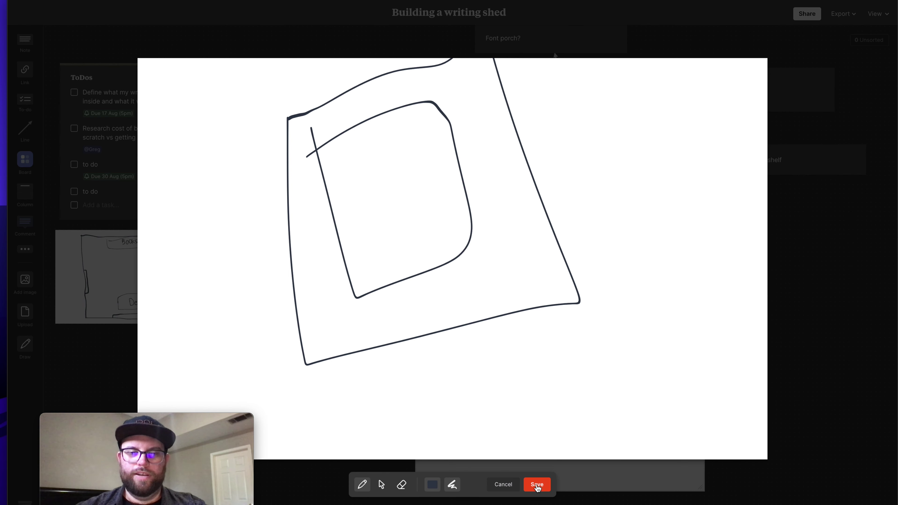
scroll(625, 407, "down", 2)
key("ctrl+minus")
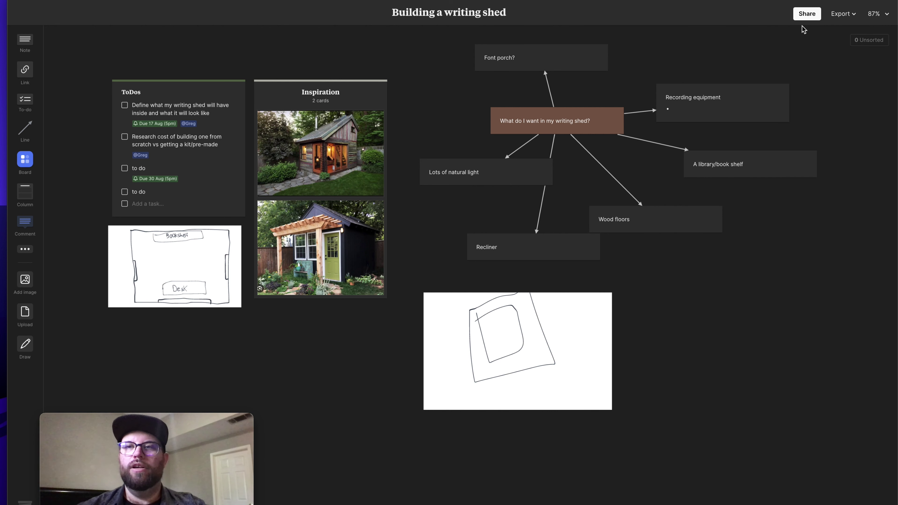
Enable the board's read-only share link, preview it, and close the Share dialog
left_click(807, 15)
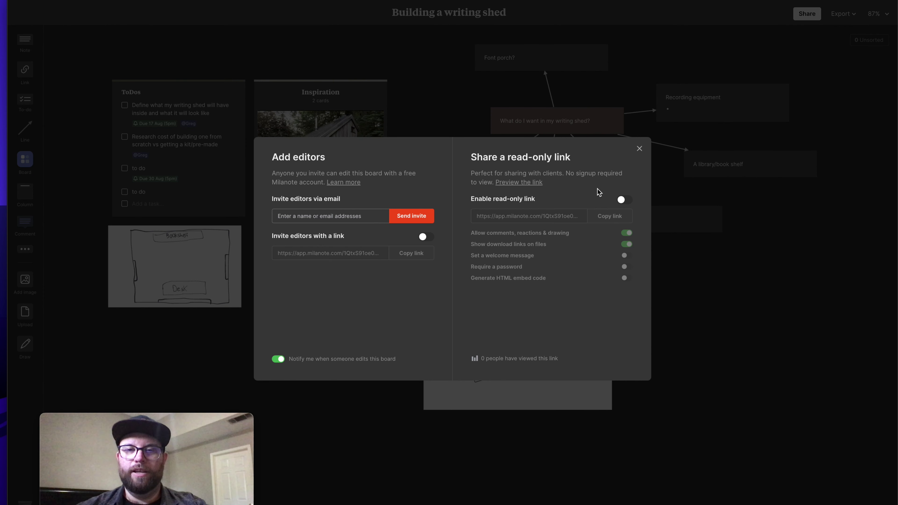
left_click(623, 200)
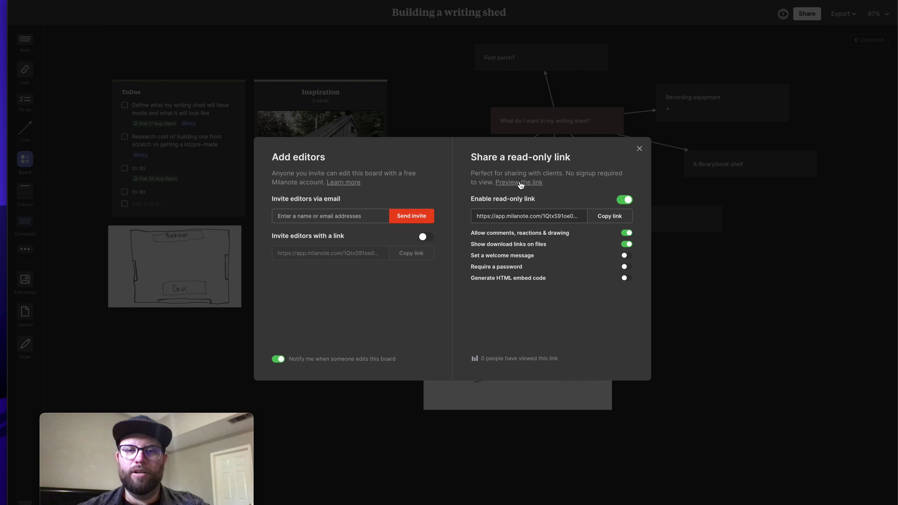
left_click(512, 188)
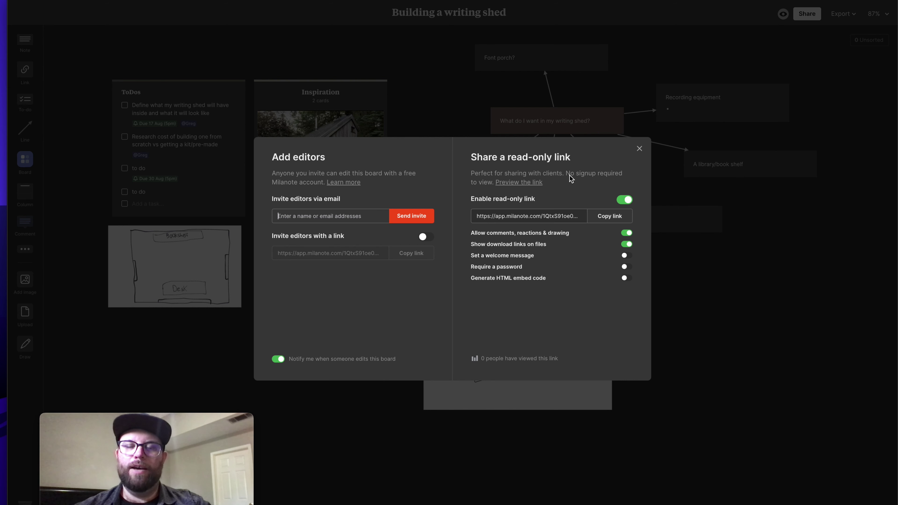
left_click(639, 148)
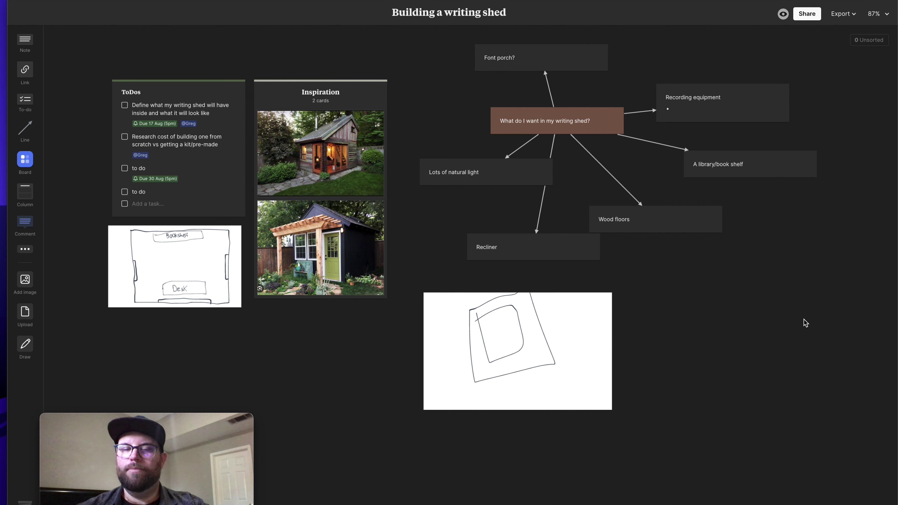
Search all boards for the quote author's name and open the Quotes board showing their highlighted quotes
key("ctrl+f")
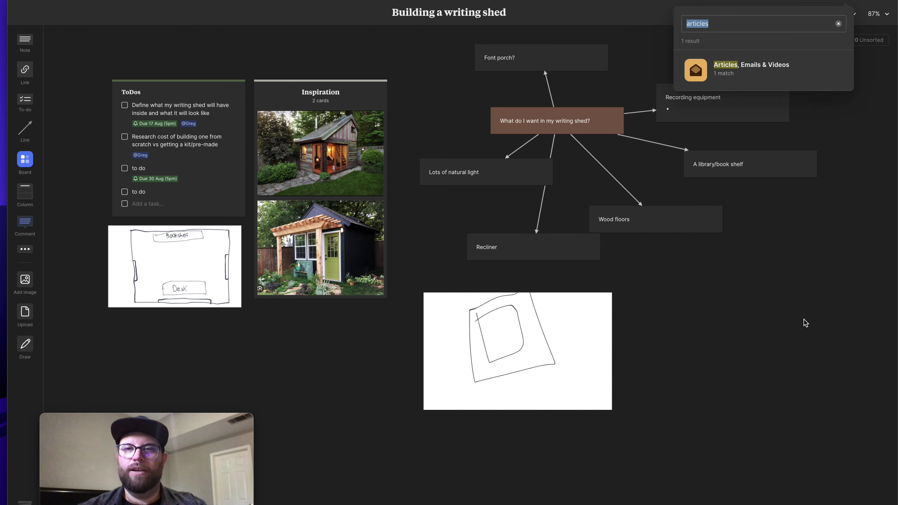
left_click(839, 24)
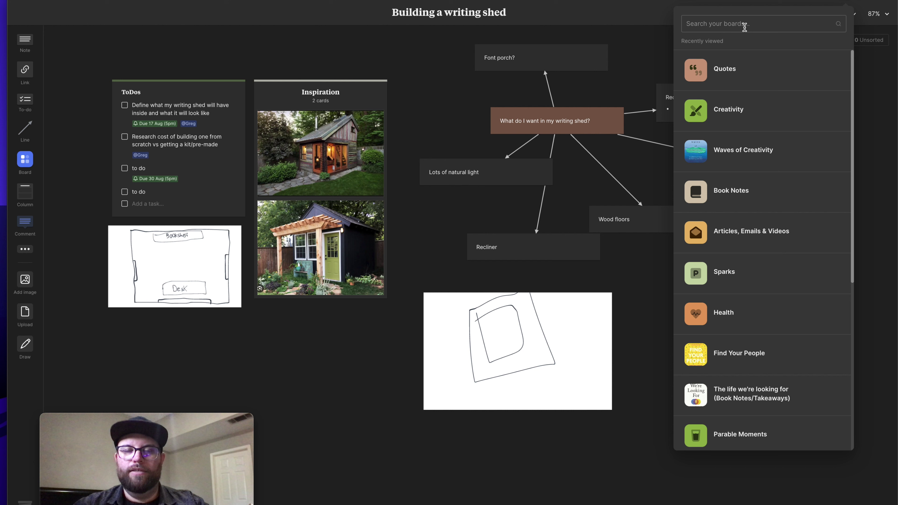
type("allen ")
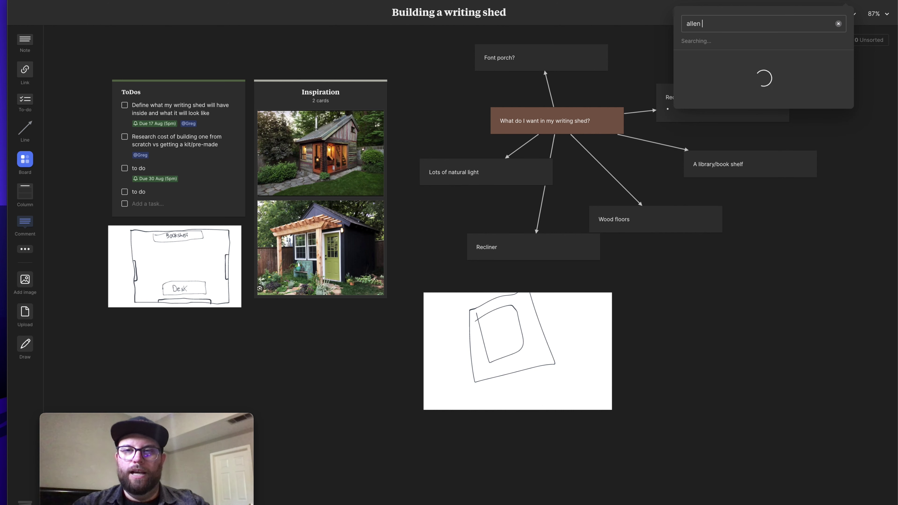
type("arnold")
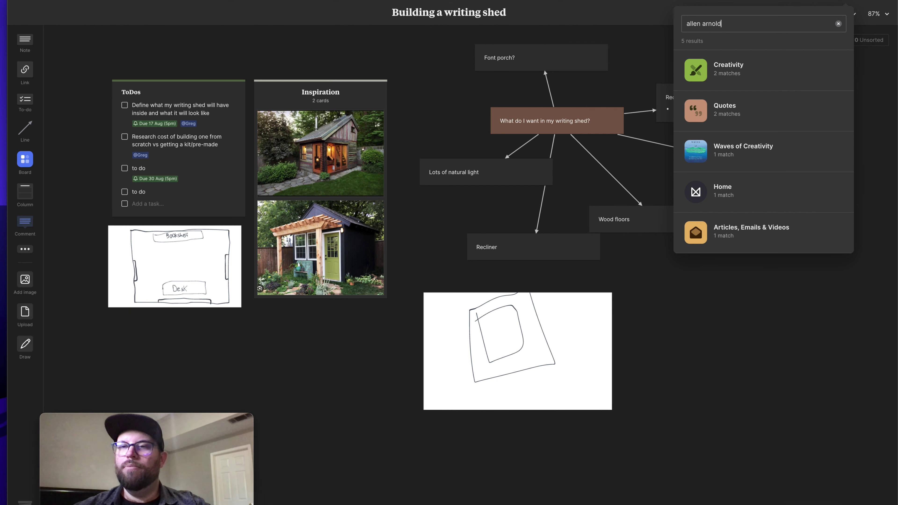
left_click(746, 116)
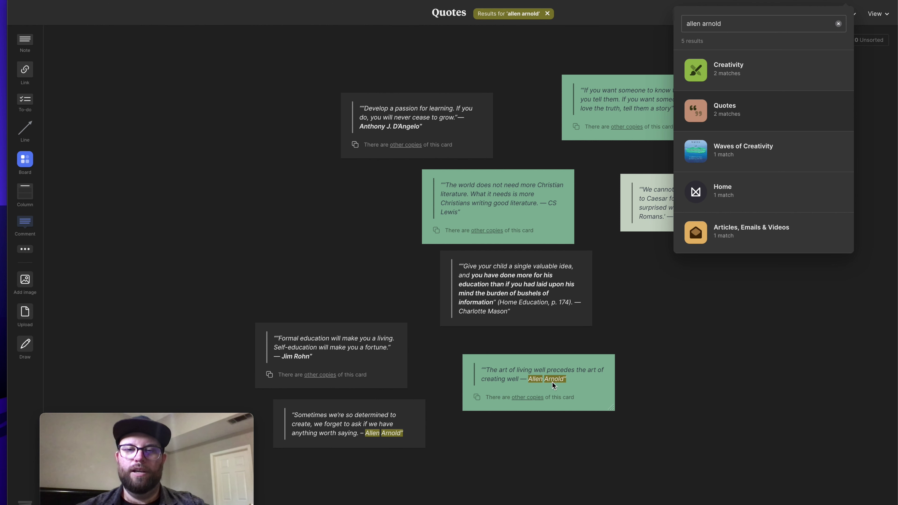
left_click(544, 424)
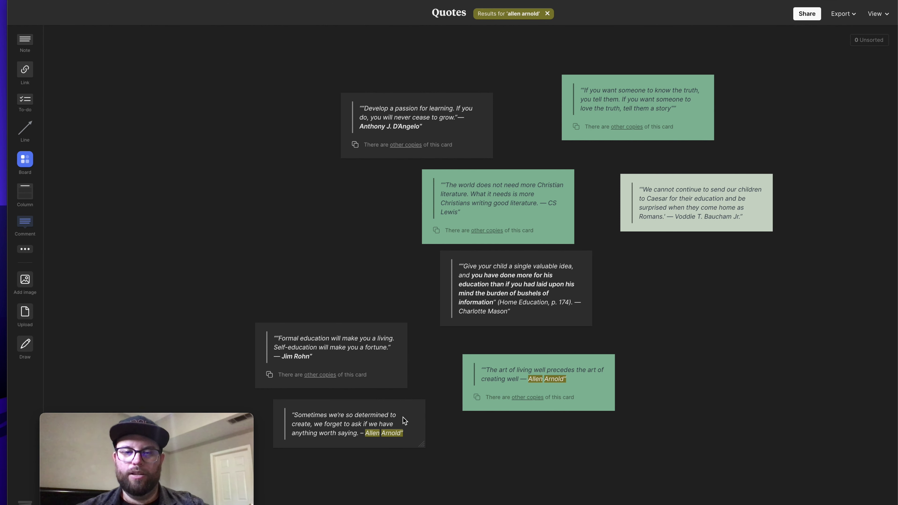
scroll(565, 377, "down", 1)
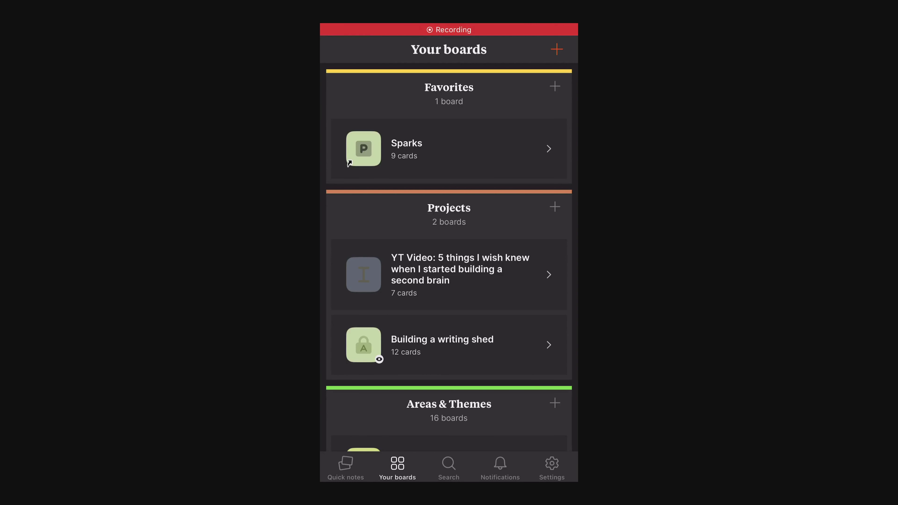
Look through the Family board, then return to Your boards
scroll(449, 248, "down", 5)
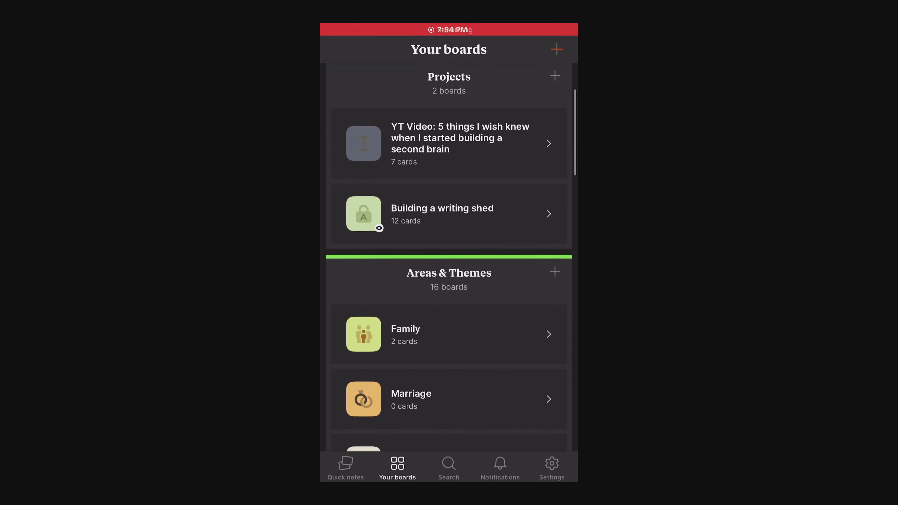
scroll(449, 248, "down", 3)
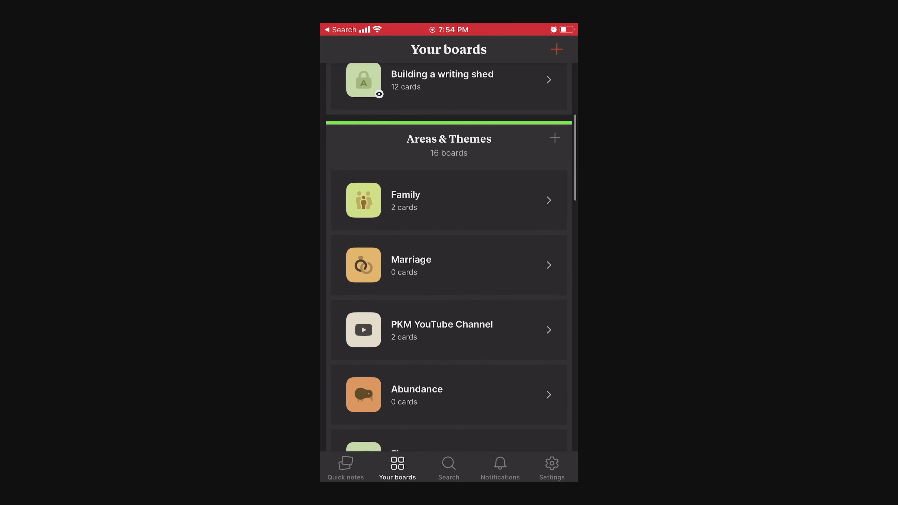
scroll(450, 248, "down", 1)
left_click(424, 171)
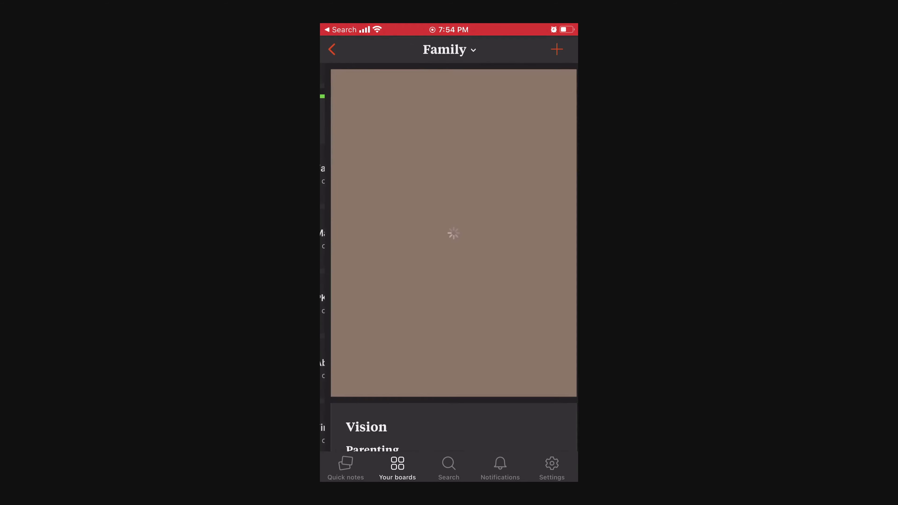
scroll(449, 248, "down", 9)
scroll(449, 248, "up", 9)
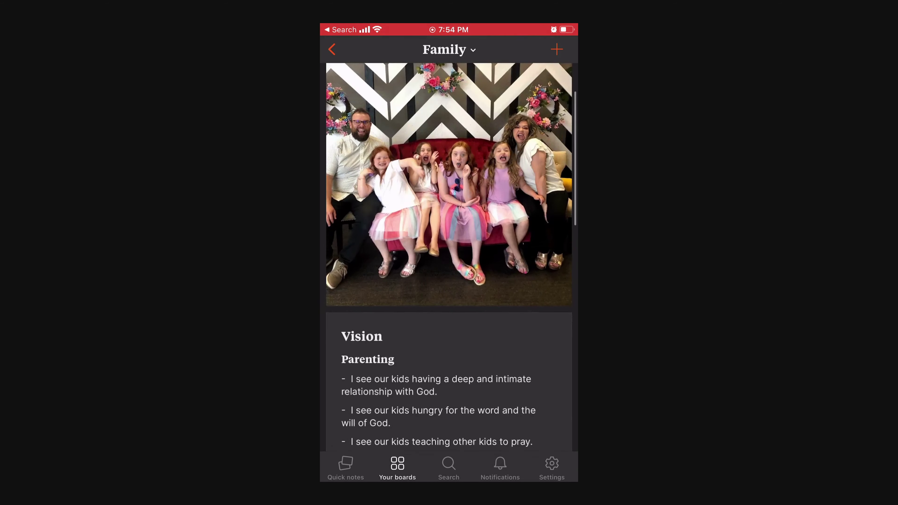
left_click(332, 49)
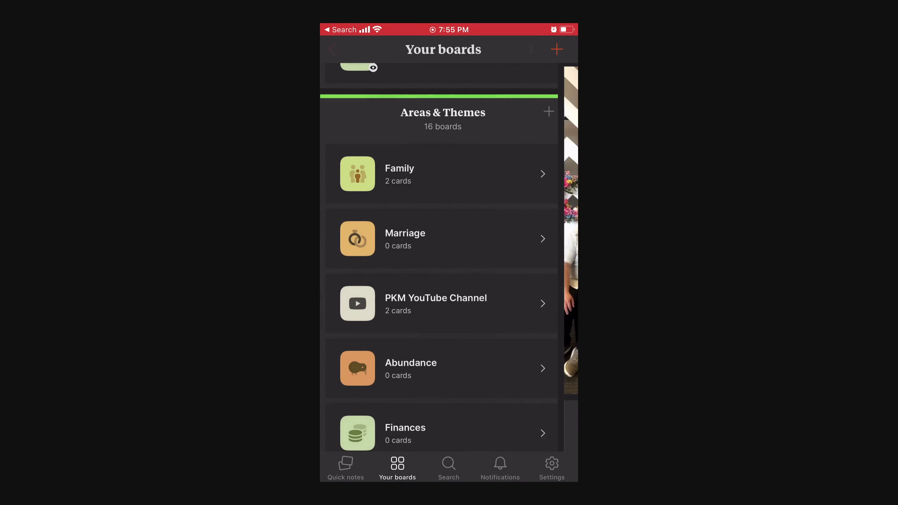
Open the Health board and start a new line at the end of the sharing note
scroll(450, 254, "down", 3)
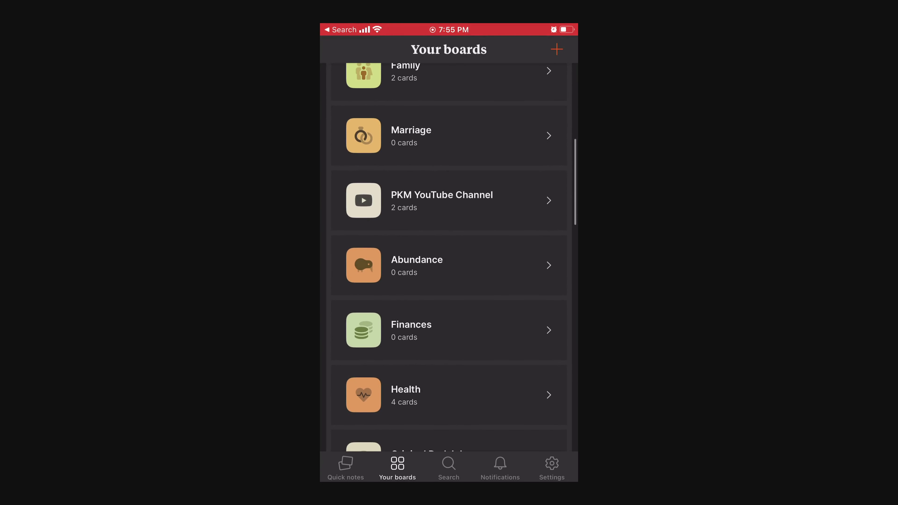
scroll(449, 255, "down", 5)
left_click(424, 239)
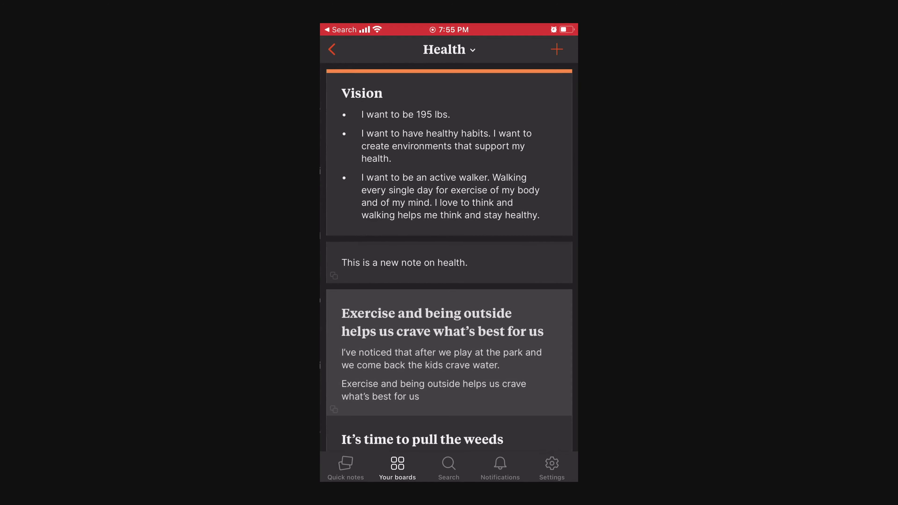
scroll(449, 255, "down", 5)
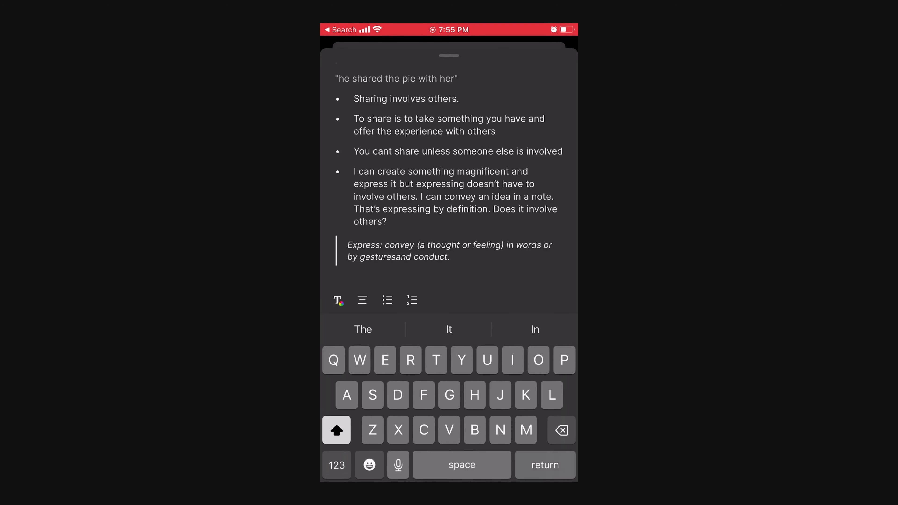
key("Return")
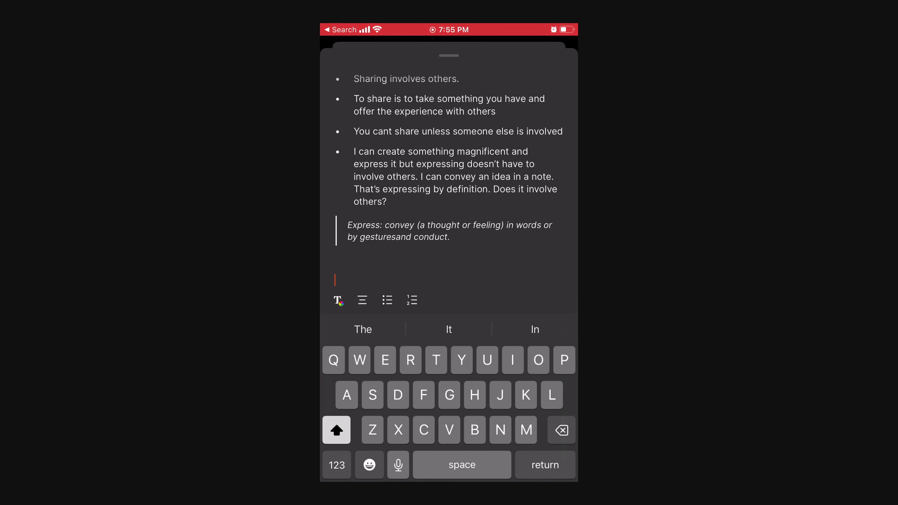
Add 'This is more thoughts' to the sharing note, then create a blank quick note
type("This is more thoughts")
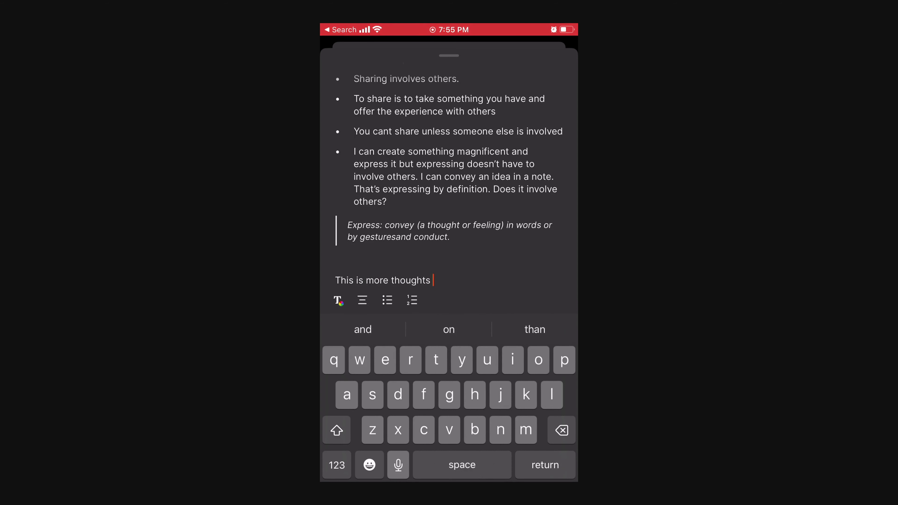
scroll(449, 177, "up", 10)
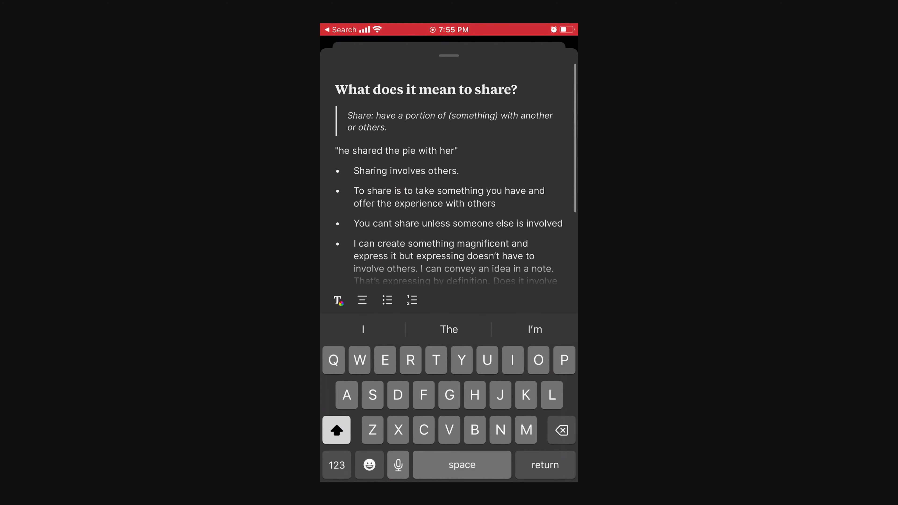
left_click(345, 466)
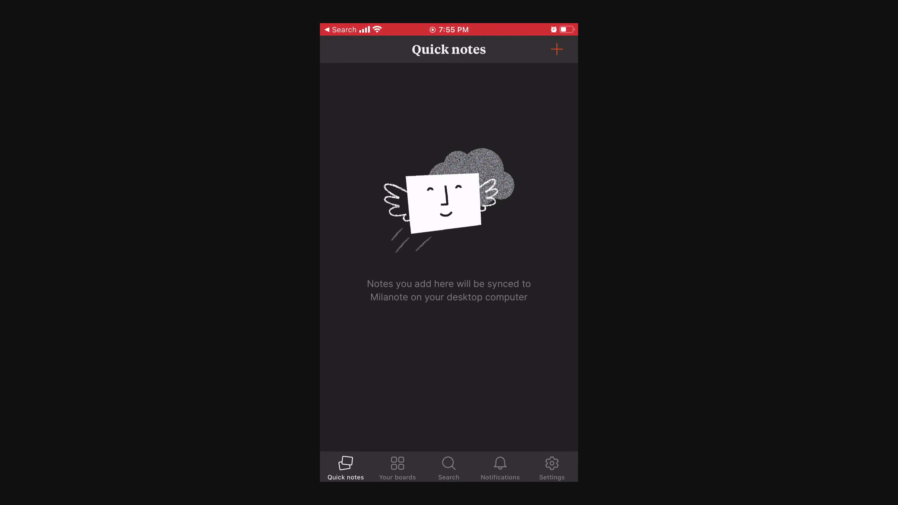
left_click(556, 49)
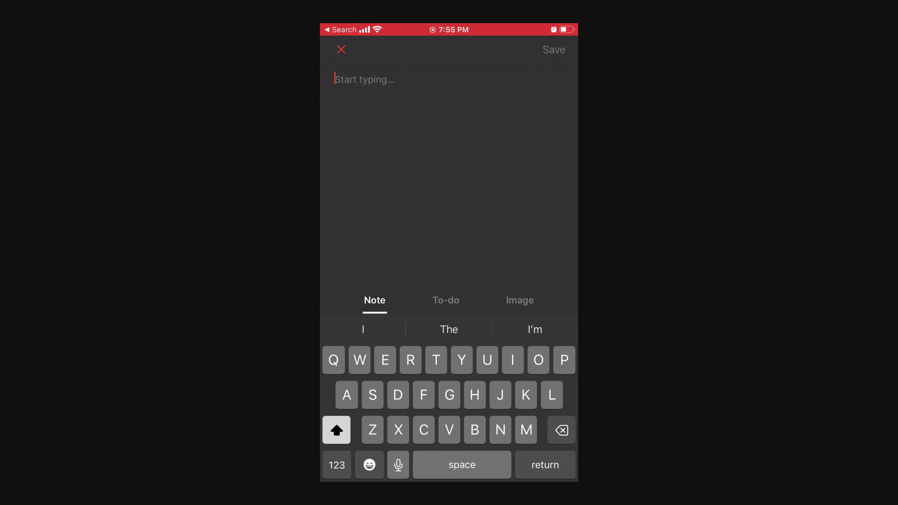